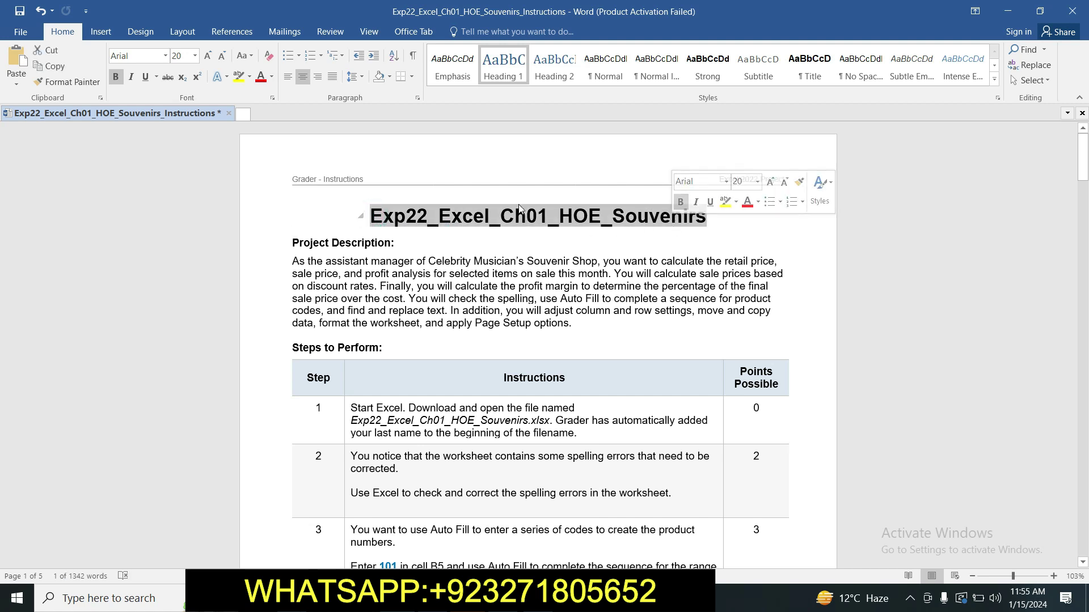
- Highlight the document title Exp22_Excel_Ch01_HOE_Souvenirs in yellow
{"action": "left_click", "coordinate": [238, 76]}
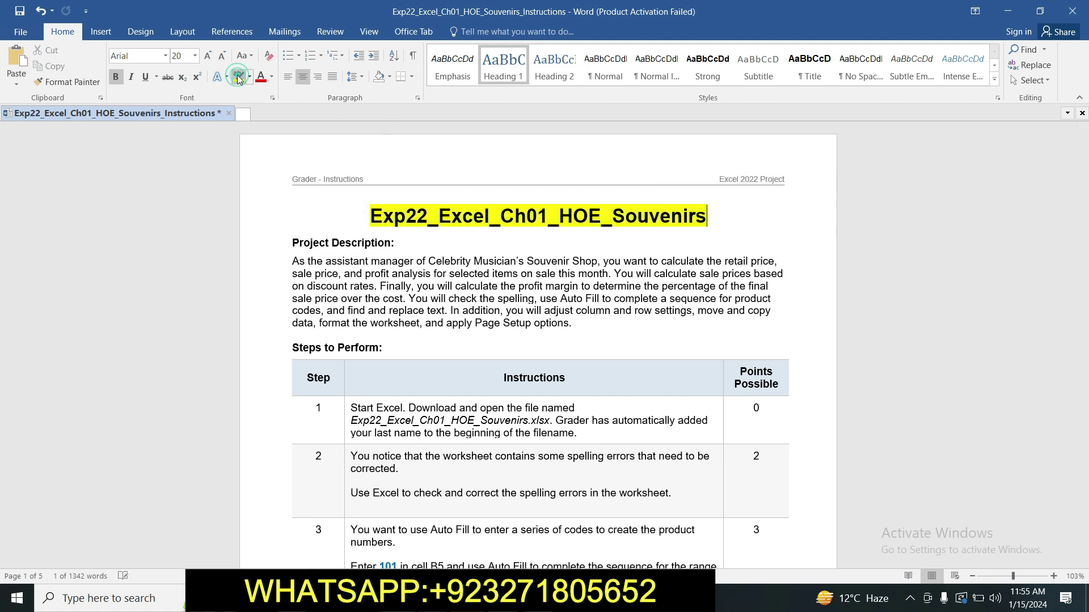
{"action": "key", "text": "Right"}
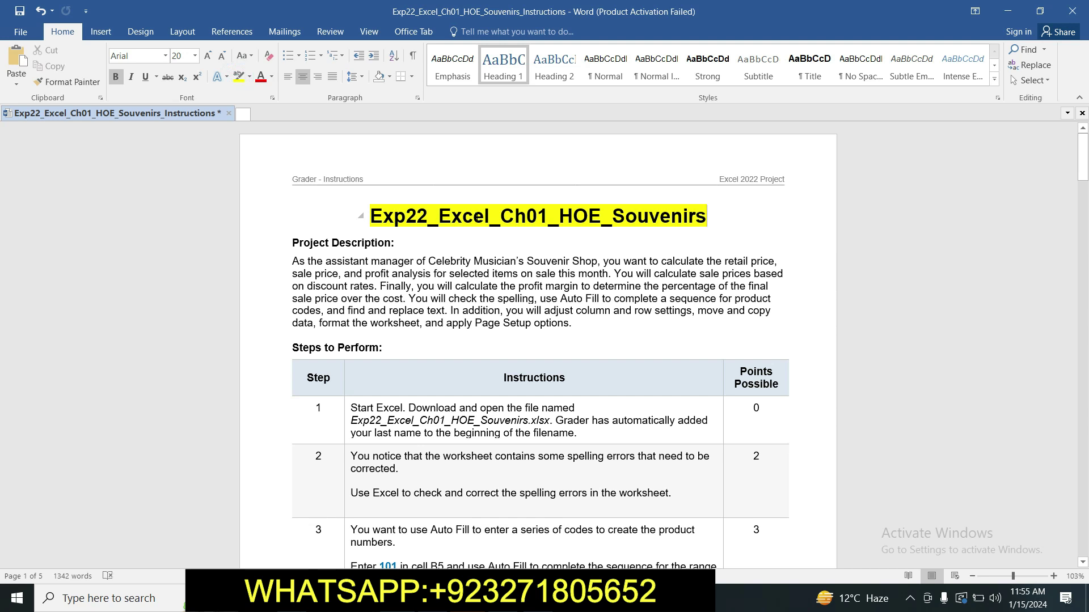
{"action": "left_click_drag", "start_coordinate": [553, 221], "coordinate": [693, 227]}
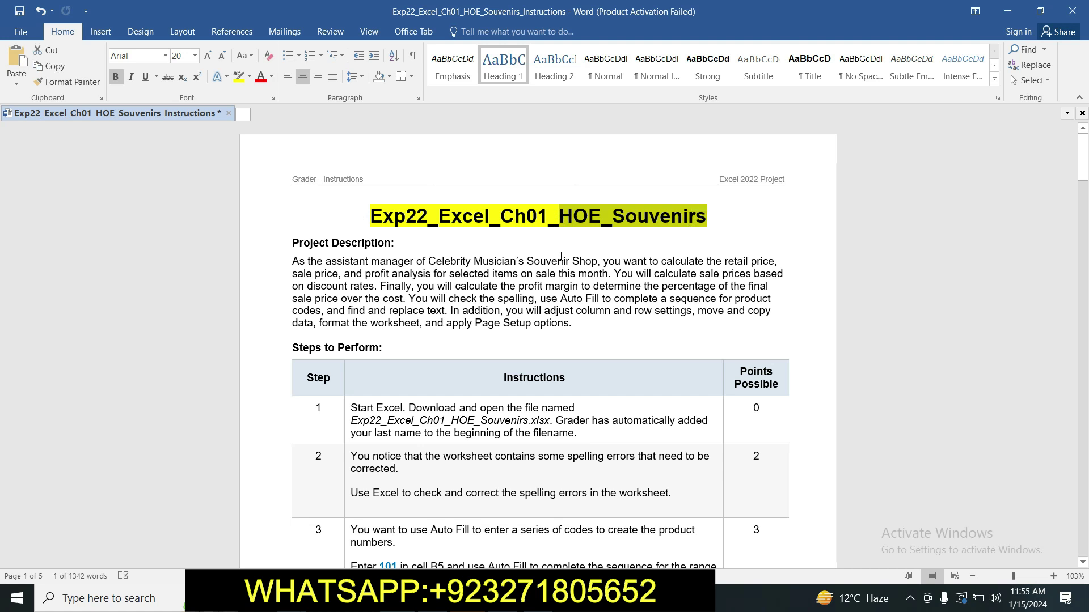
{"action": "left_click", "coordinate": [494, 262]}
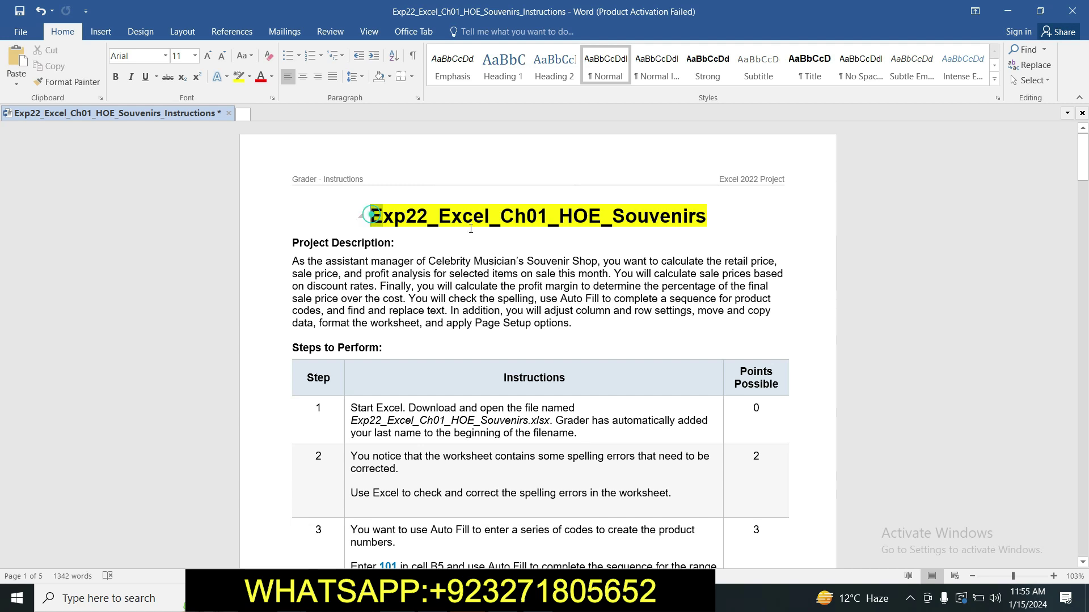
{"action": "left_click_drag", "start_coordinate": [371, 216], "coordinate": [625, 238]}
{"action": "left_click", "coordinate": [630, 228]}
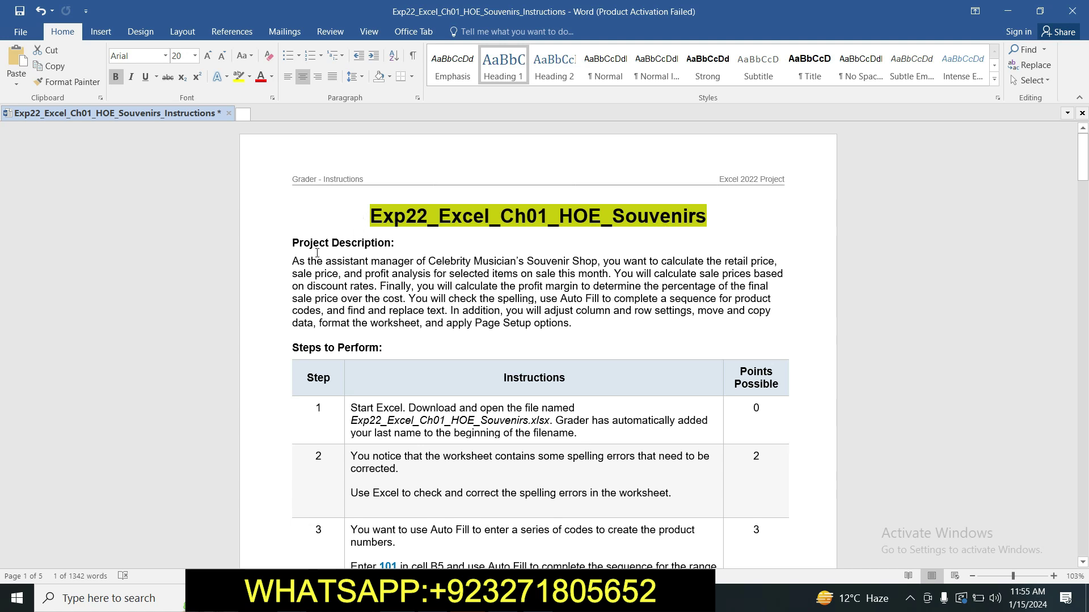
- Highlight the paragraph under Project Description in yellow
{"action": "left_click_drag", "start_coordinate": [296, 259], "coordinate": [578, 324]}
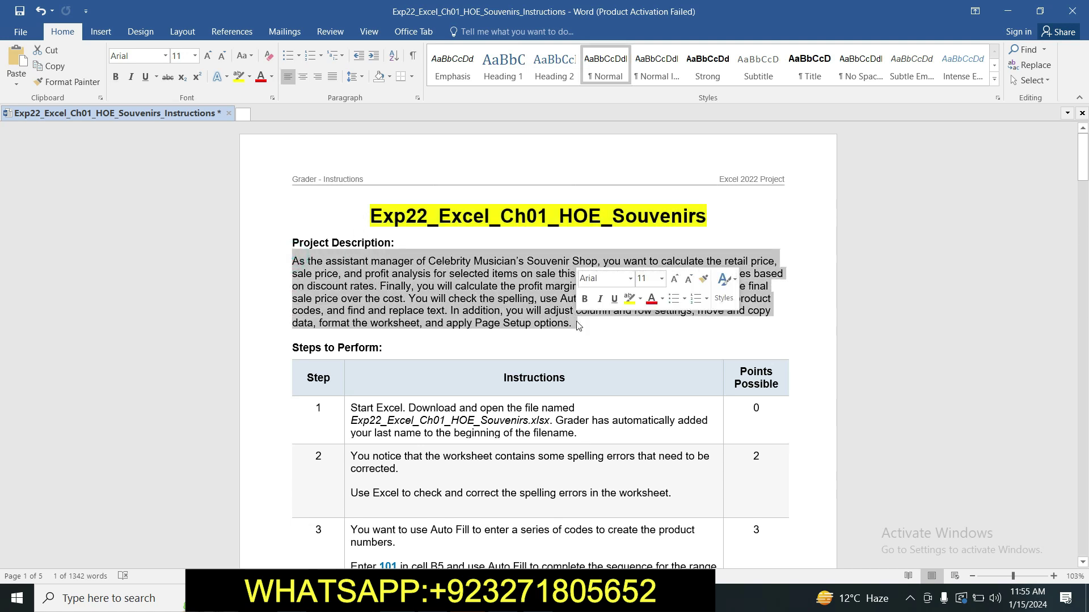
{"action": "left_click", "coordinate": [629, 299]}
{"action": "key", "text": "Right"}
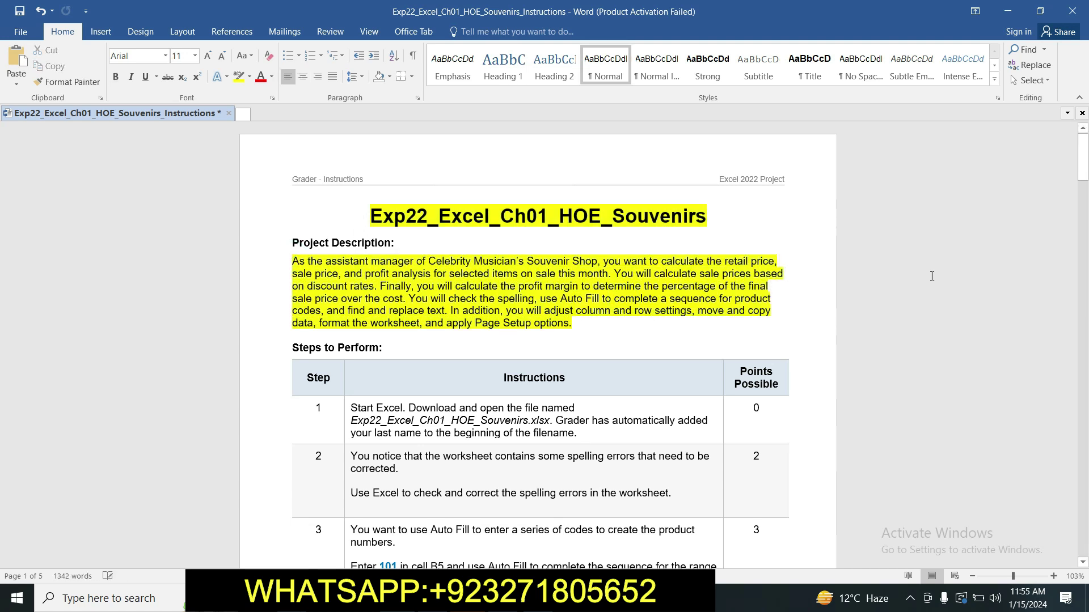
- Highlight the step 1 instructions about opening the Souvenirs workbook in yellow
{"action": "left_click_drag", "start_coordinate": [1082, 158], "coordinate": [1083, 182]}
{"action": "left_click_drag", "start_coordinate": [351, 174], "coordinate": [586, 202]}
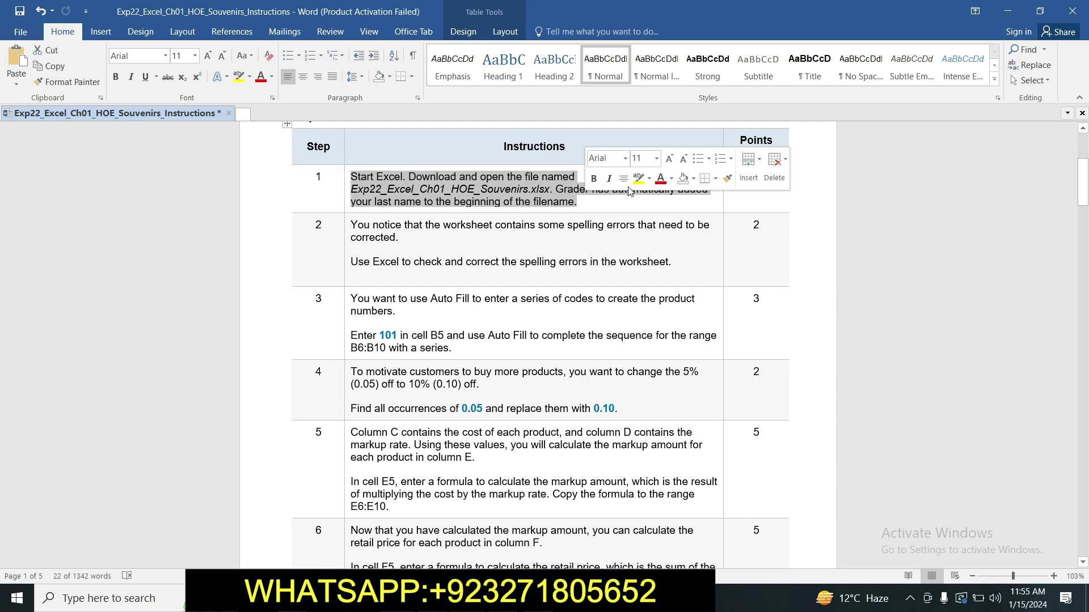
{"action": "left_click", "coordinate": [638, 183]}
{"action": "key", "text": "Right"}
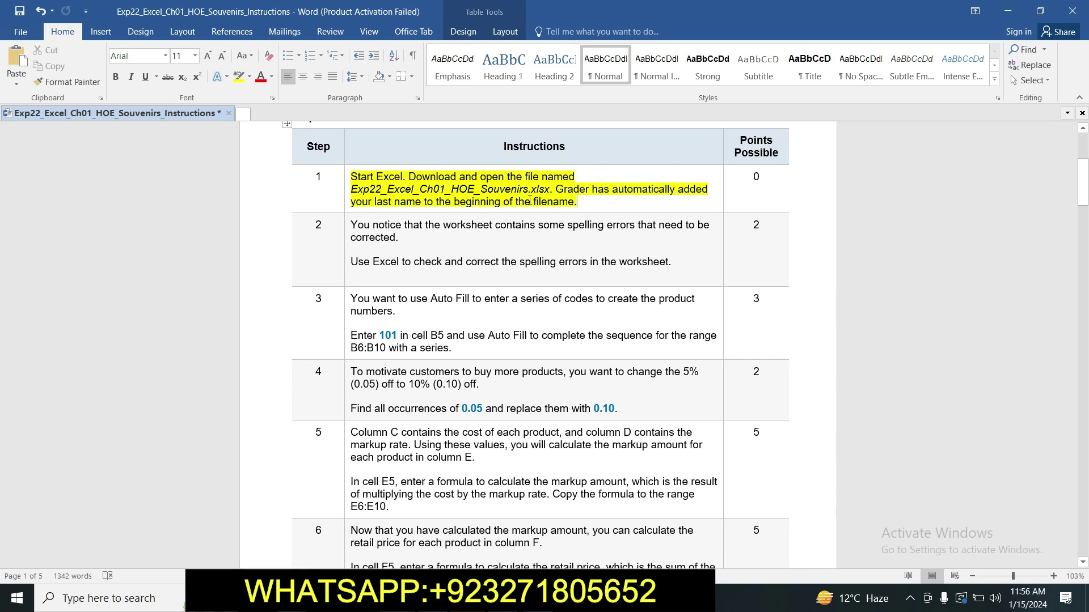
- Look at the Souvenirs workbook in Excel, return to Word and highlight the step 2 spelling instructions in yellow
{"action": "key", "text": "alt+Tab"}
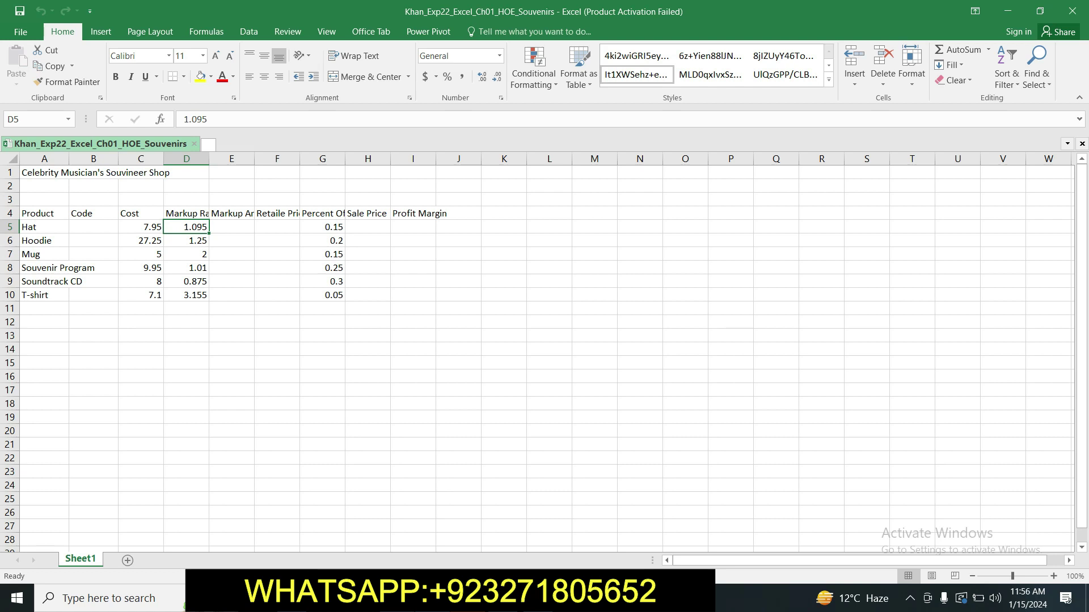
{"action": "key", "text": "alt+Tab"}
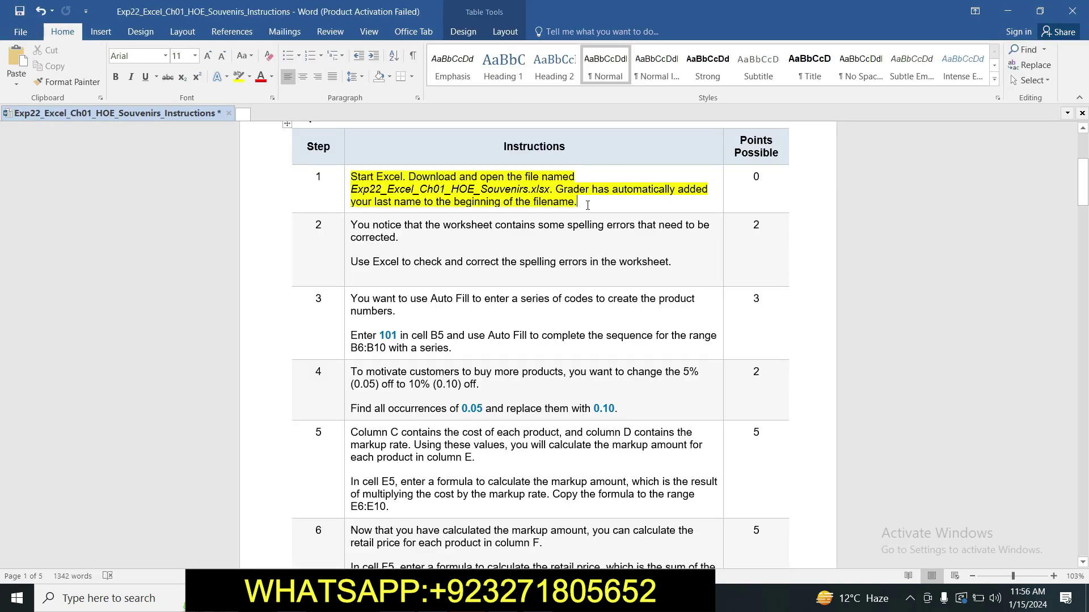
{"action": "left_click", "coordinate": [348, 226]}
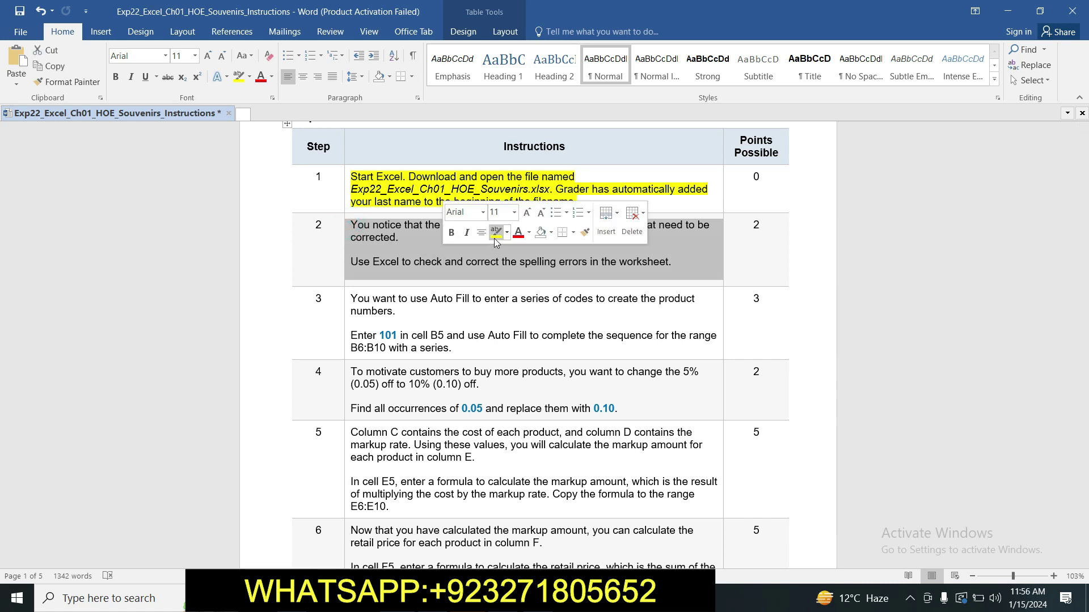
{"action": "left_click", "coordinate": [494, 237]}
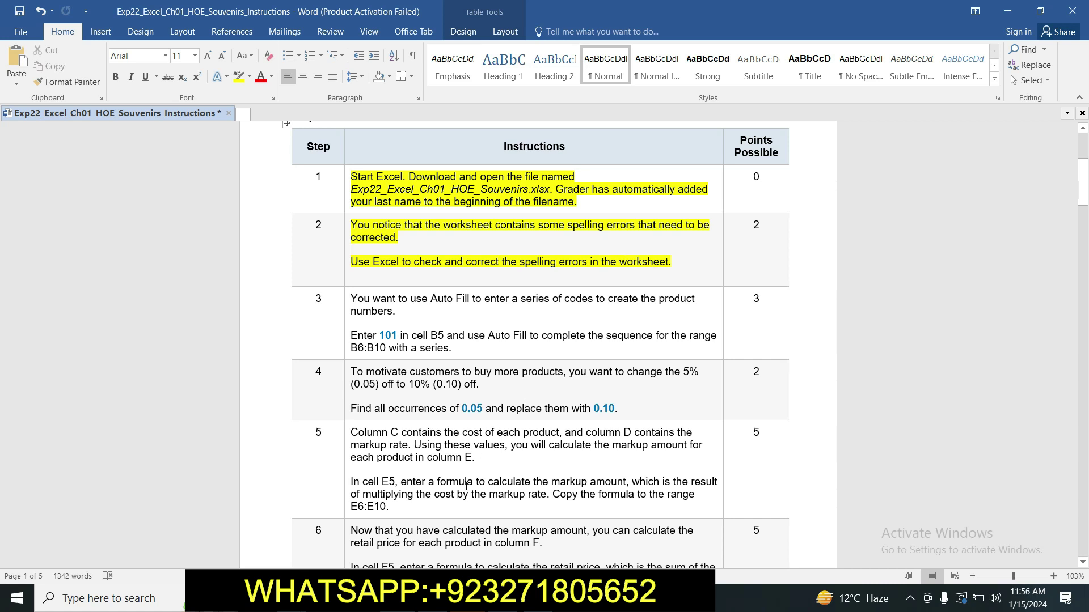
- Switch to the Souvenirs workbook in Excel and run the spelling check, continuing from the beginning of the sheet
{"action": "left_click", "coordinate": [434, 598]}
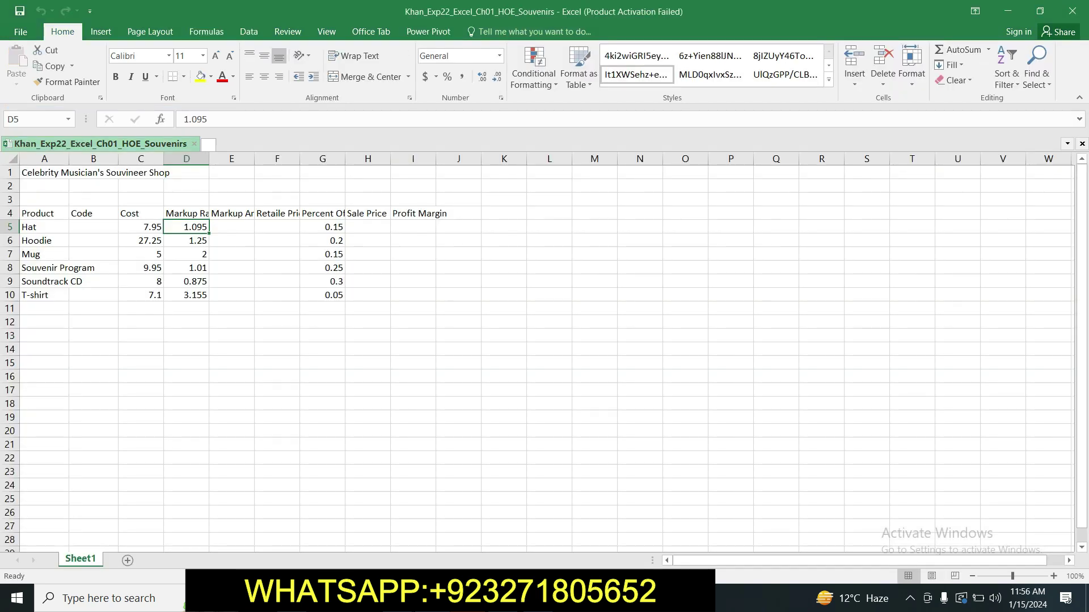
{"action": "left_click", "coordinate": [248, 337]}
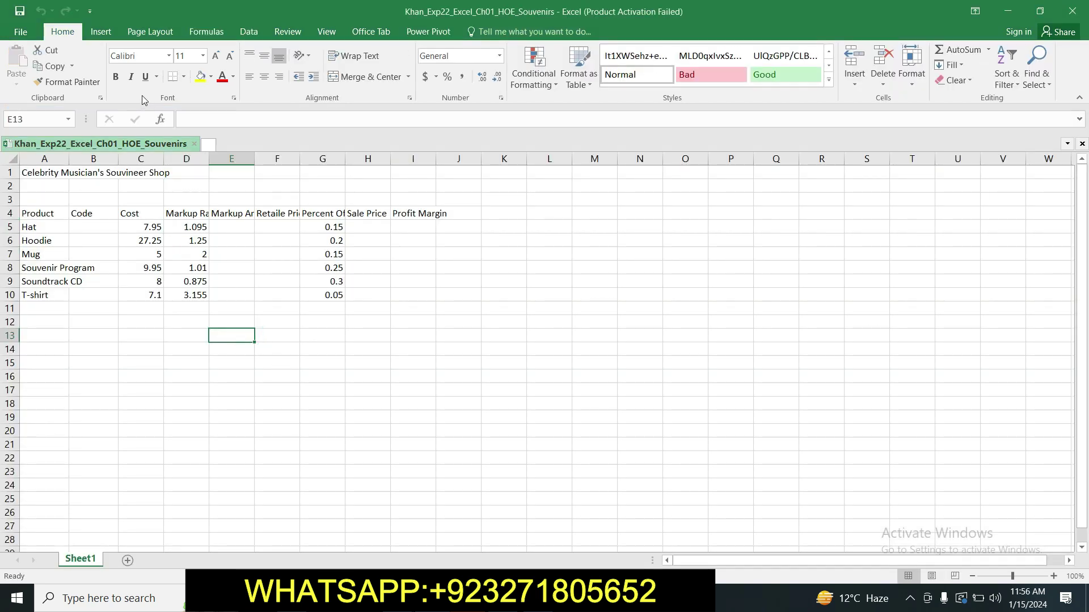
{"action": "left_click", "coordinate": [287, 32]}
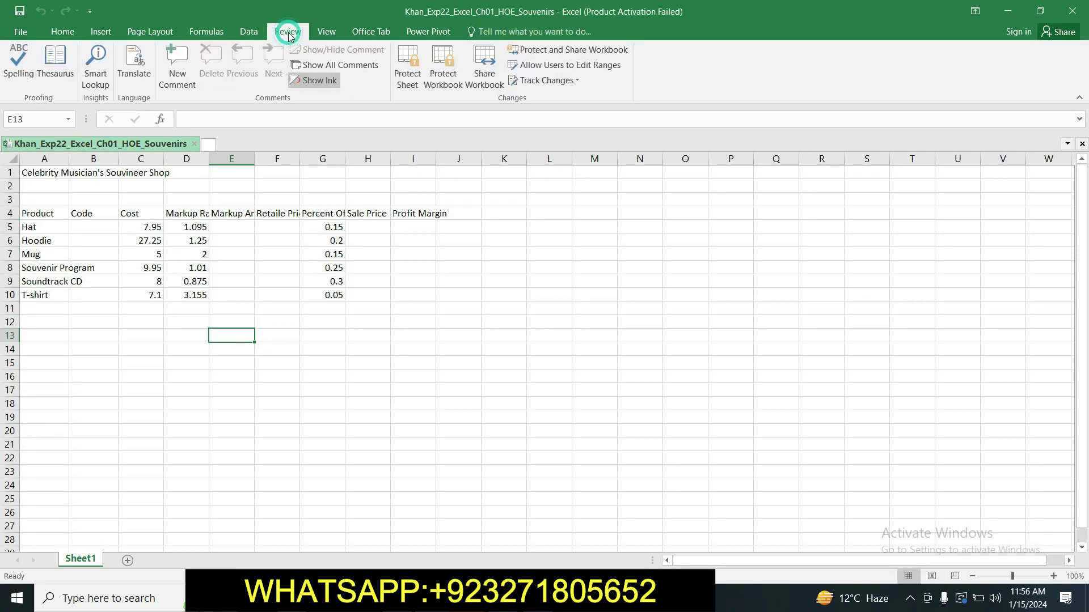
{"action": "left_click", "coordinate": [11, 67]}
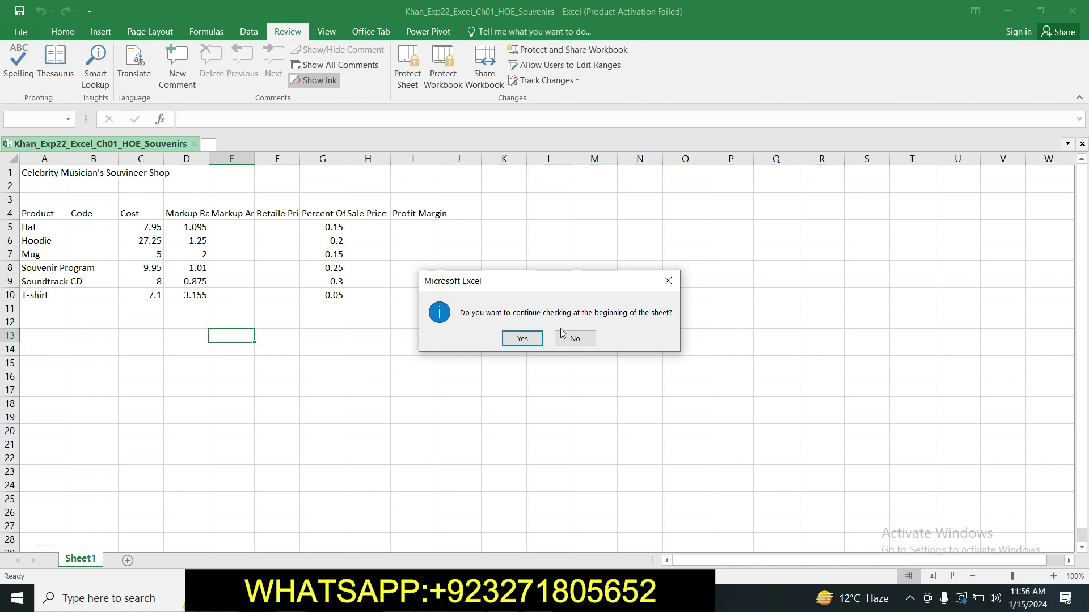
{"action": "left_click", "coordinate": [522, 339]}
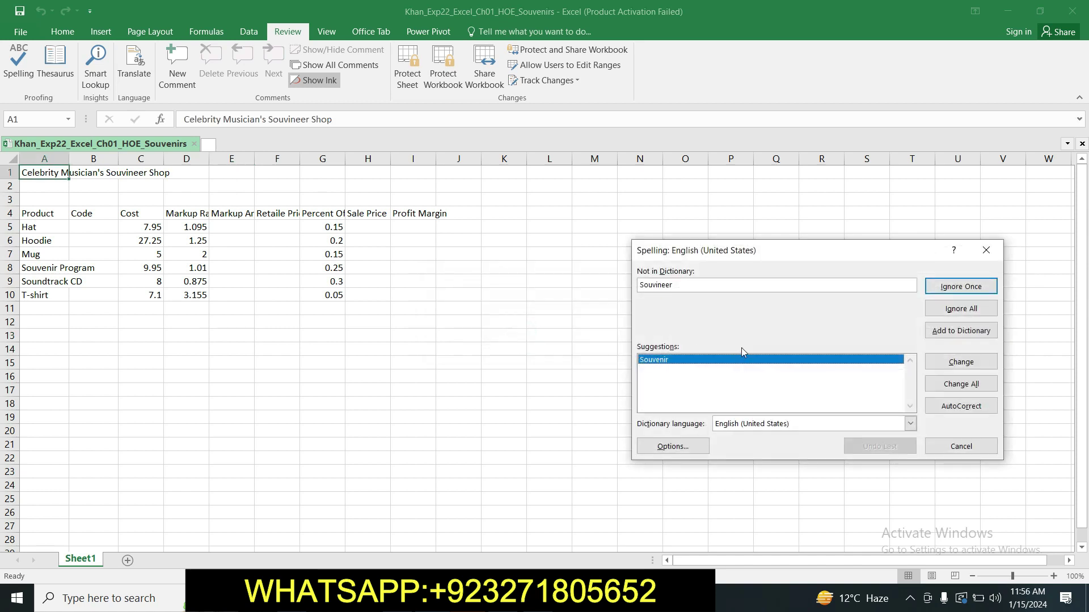
{"action": "key", "text": "alt+Tab"}
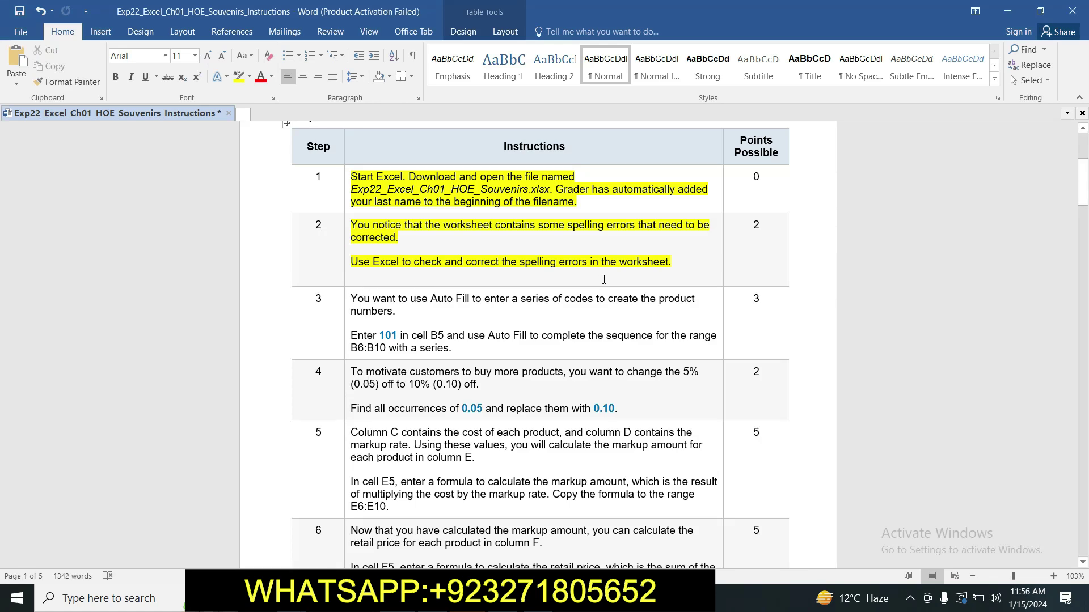
{"action": "key", "text": "alt+Tab"}
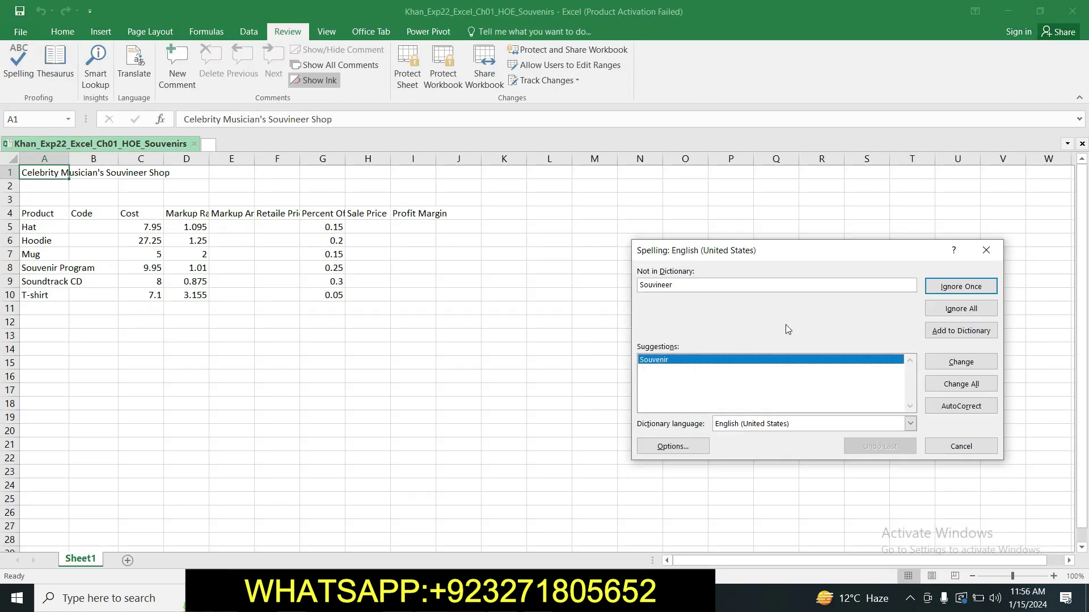
- Add the flagged words Souvineer and Retaile to the dictionary and finish the spelling check
{"action": "left_click", "coordinate": [953, 331]}
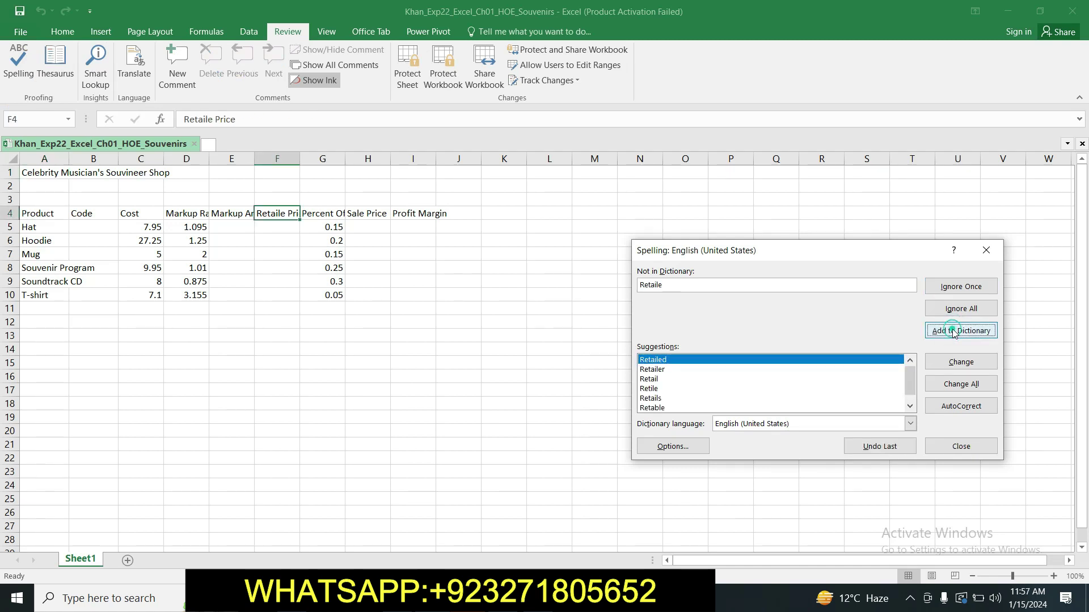
{"action": "left_click", "coordinate": [952, 332]}
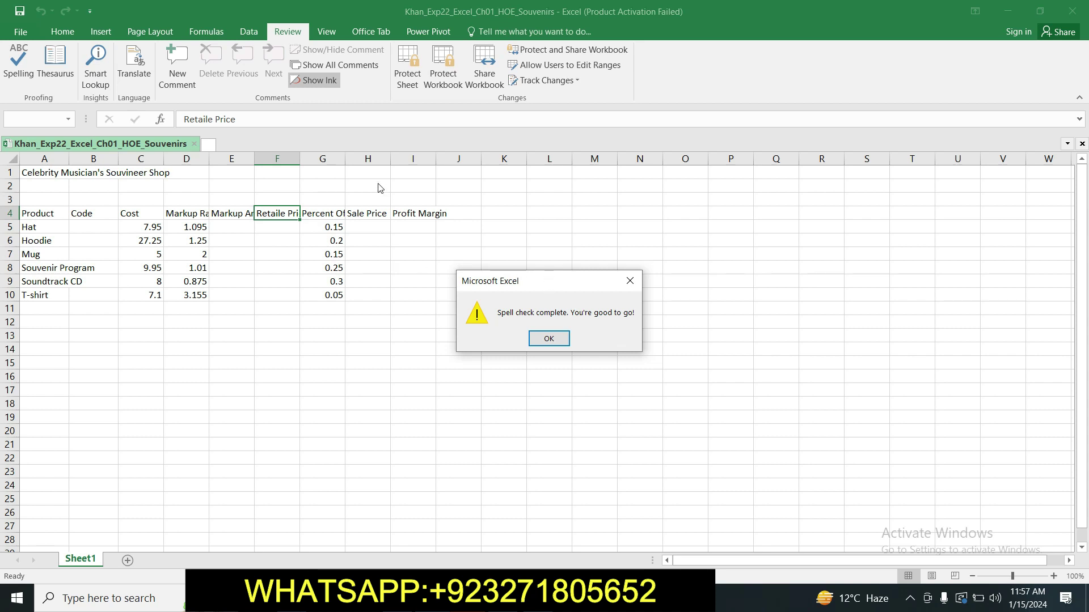
{"action": "left_click", "coordinate": [553, 343]}
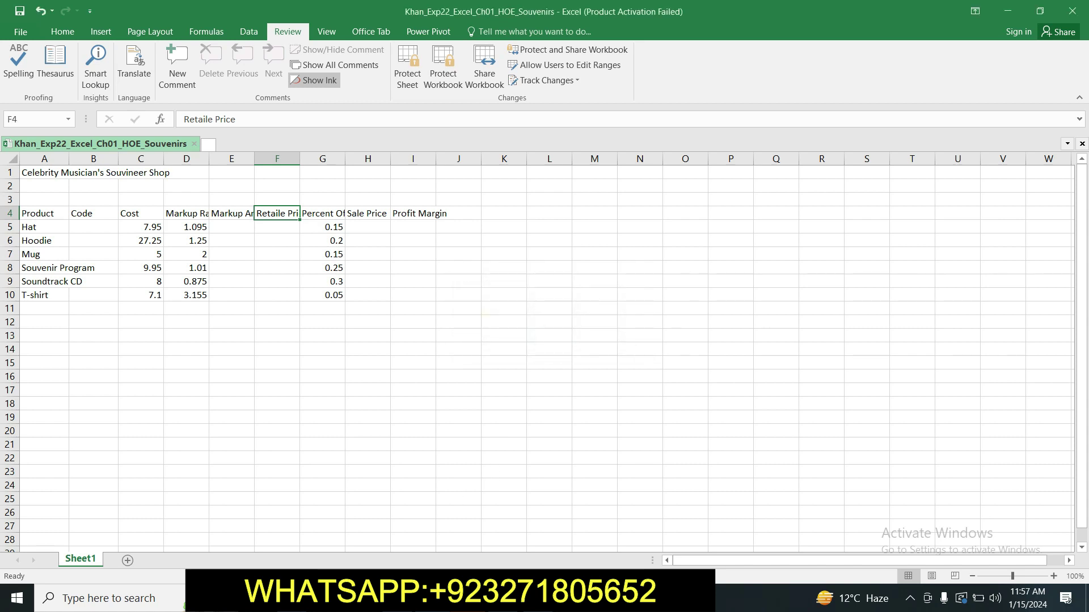
- Switch to the Word instructions, highlight the step 3 Auto Fill instructions in yellow and select the value 101
{"action": "left_click", "coordinate": [397, 598]}
{"action": "right_click", "coordinate": [397, 598]}
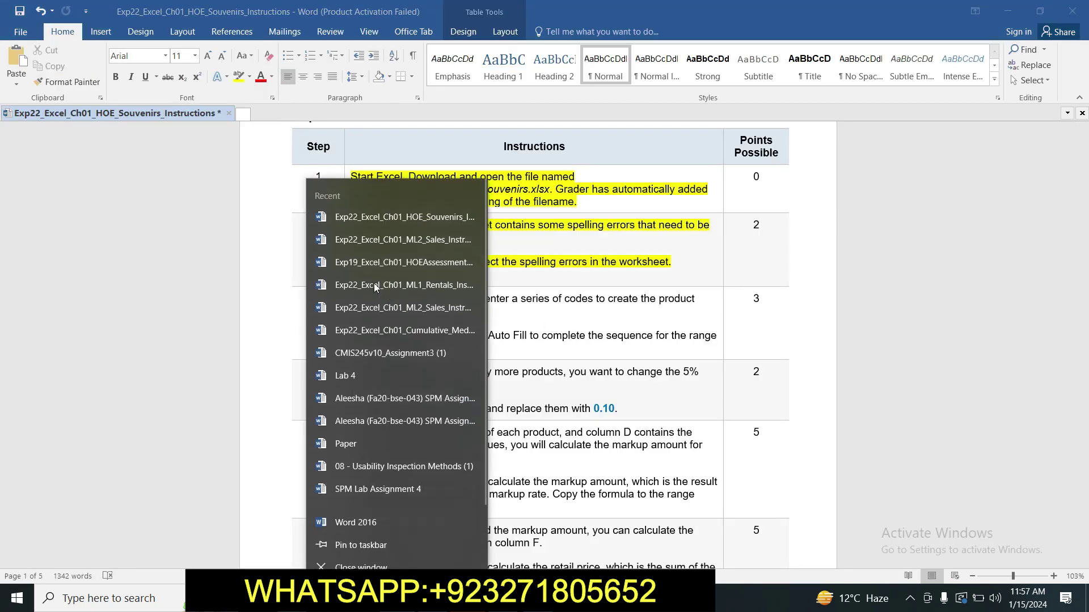
{"action": "left_click", "coordinate": [516, 304]}
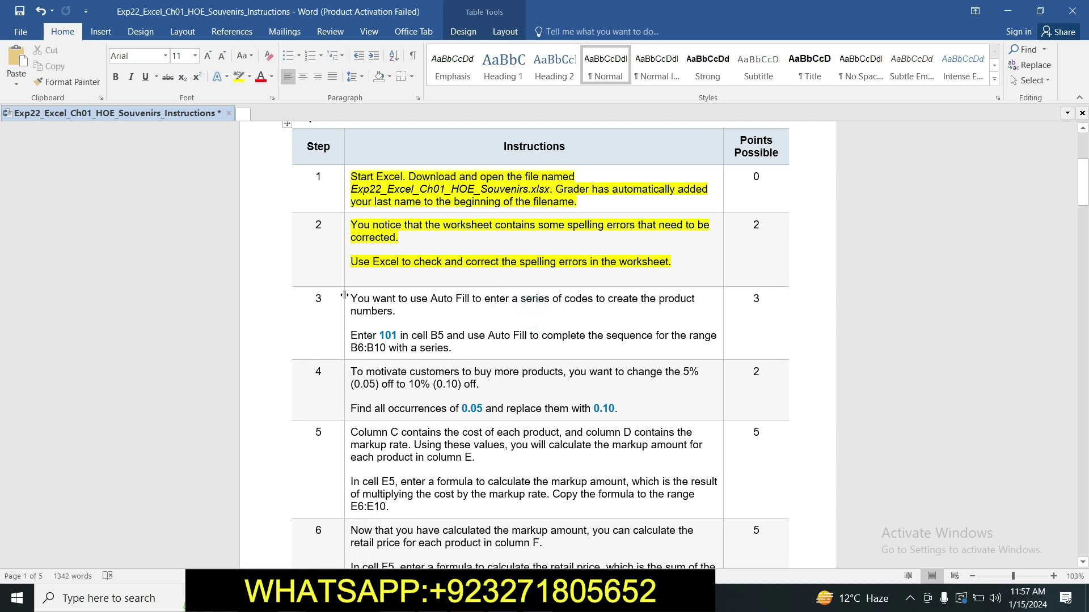
{"action": "left_click", "coordinate": [345, 297]}
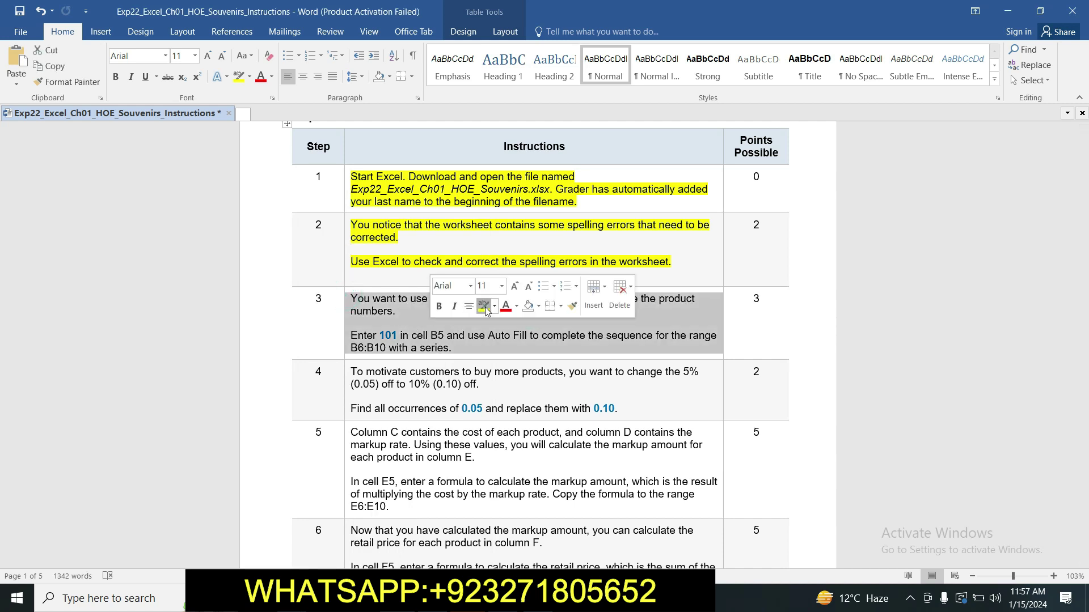
{"action": "left_click", "coordinate": [485, 307]}
{"action": "left_click_drag", "start_coordinate": [1083, 182], "coordinate": [1086, 192]}
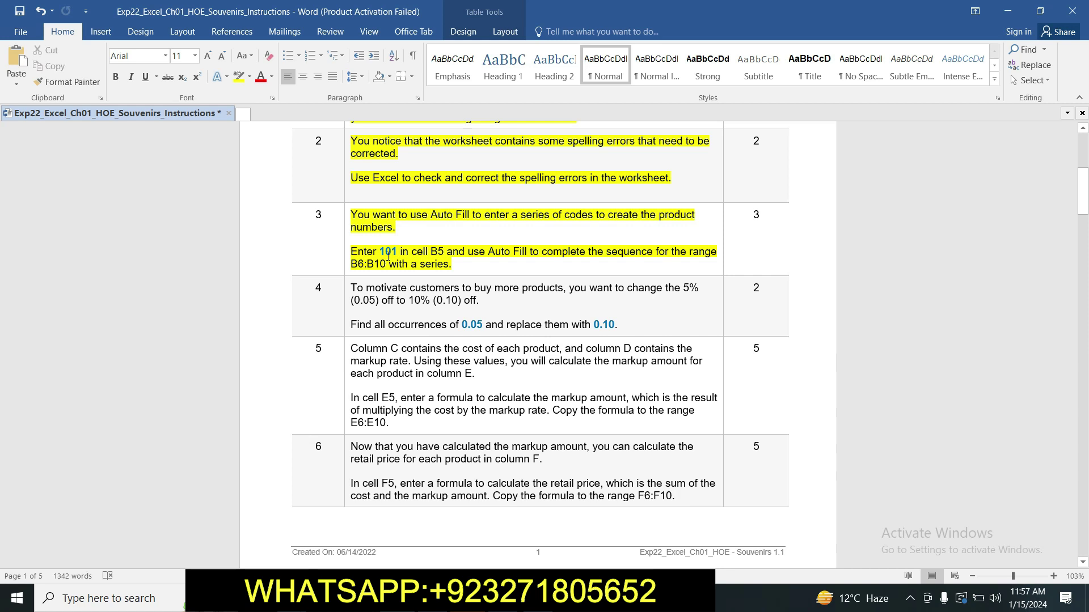
{"action": "left_click_drag", "start_coordinate": [383, 251], "coordinate": [400, 255]}
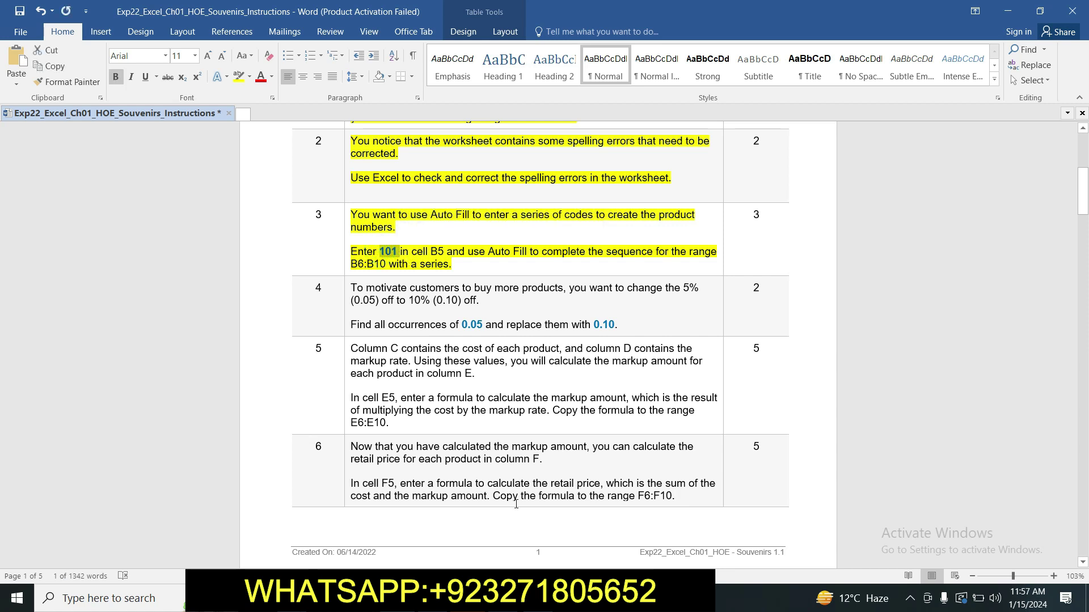
- Switch to the Excel workbook and enter the product code 101 in cell B5
{"action": "key", "text": "alt+Tab"}
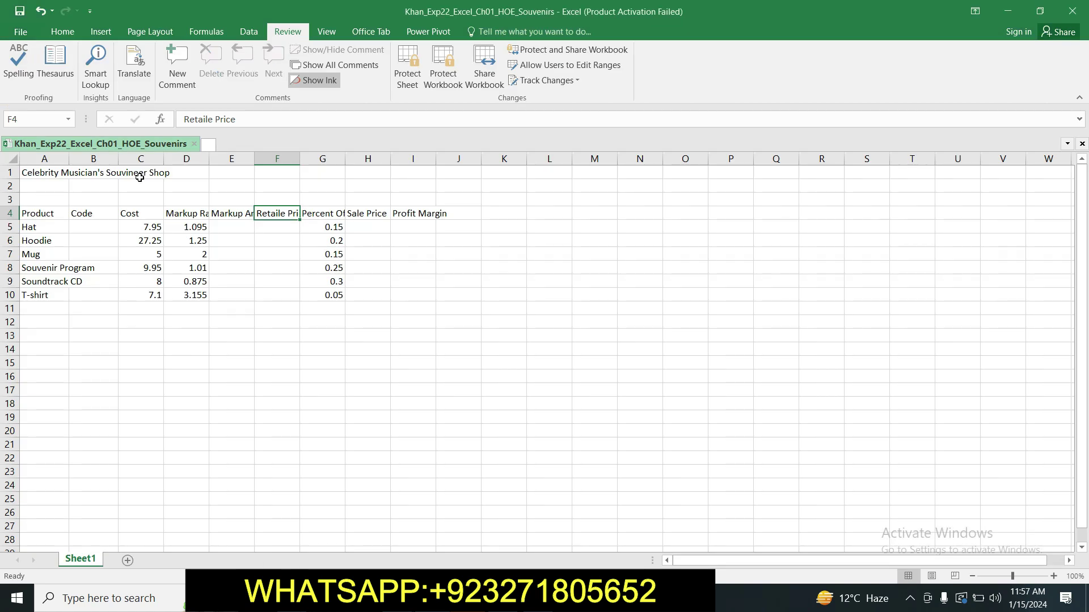
{"action": "left_click", "coordinate": [85, 227]}
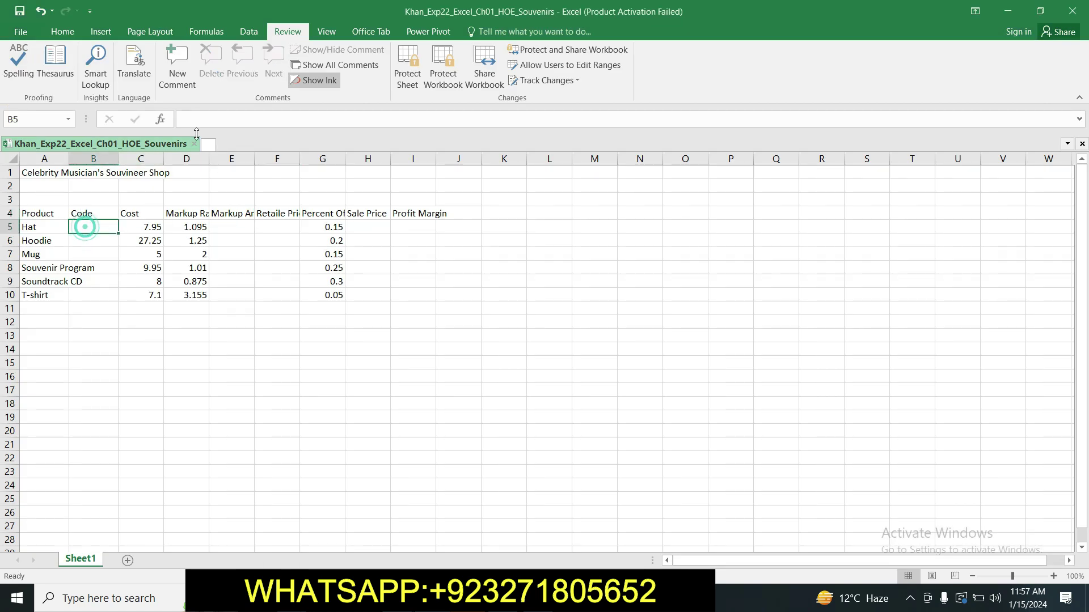
{"action": "type", "text": "101"}
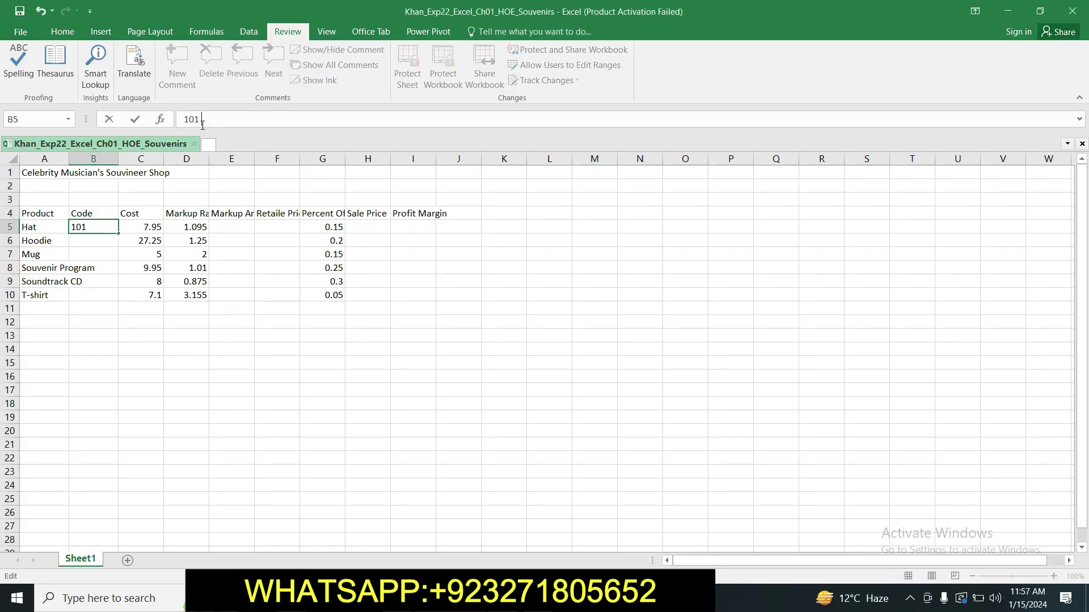
{"action": "key", "text": "Return"}
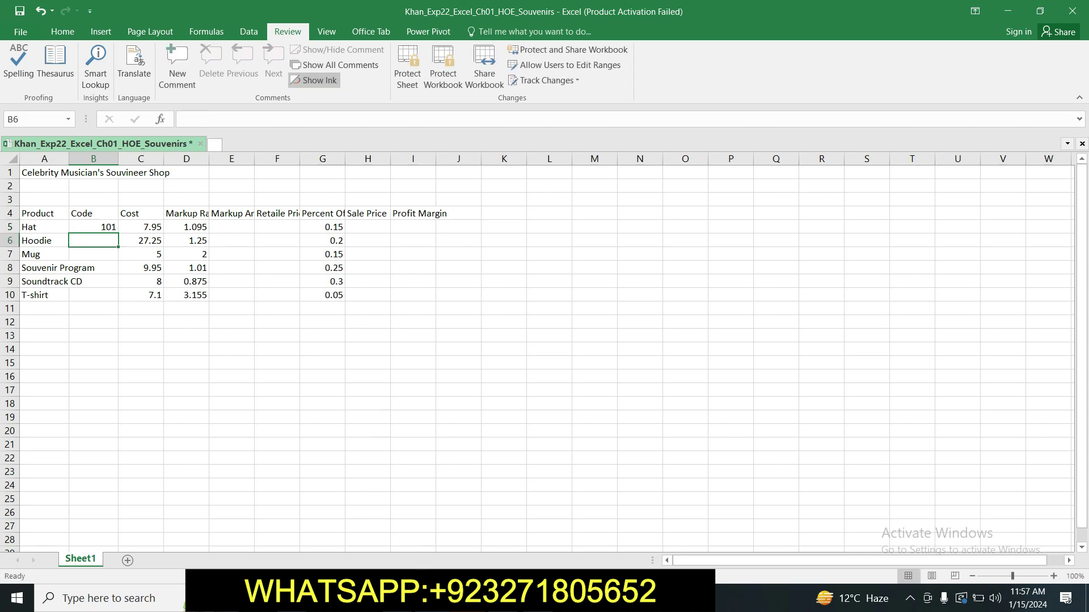
- Recheck the step 3 instructions in Word, then use Auto Fill in Excel to extend B5 through B10
{"action": "left_click", "coordinate": [476, 599]}
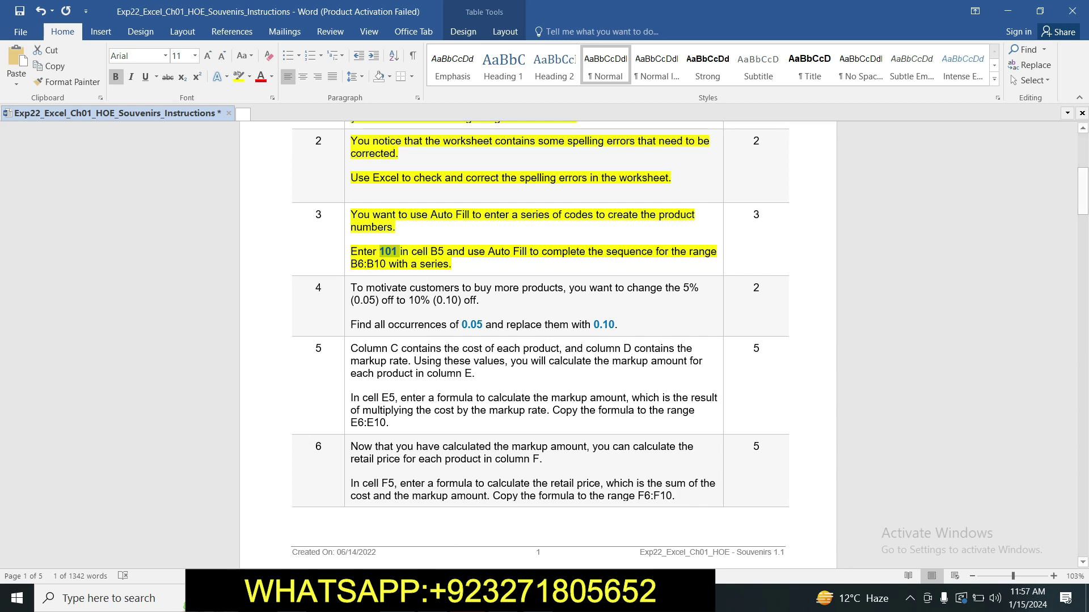
{"action": "left_click", "coordinate": [454, 599]}
{"action": "left_click", "coordinate": [116, 228]}
{"action": "left_click_drag", "start_coordinate": [117, 232], "coordinate": [112, 296]}
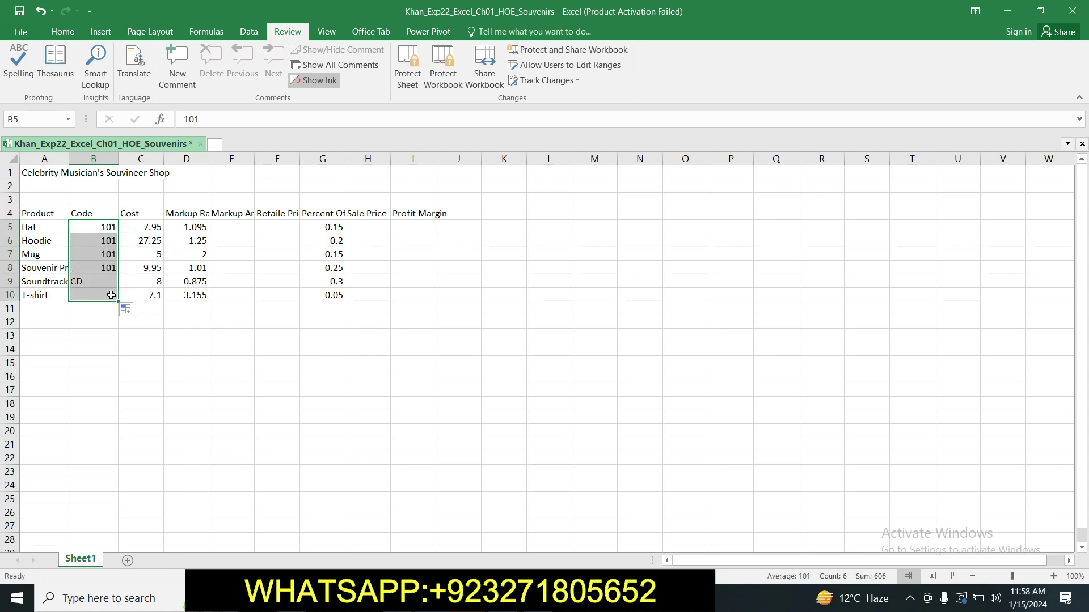
{"action": "left_click", "coordinate": [165, 334]}
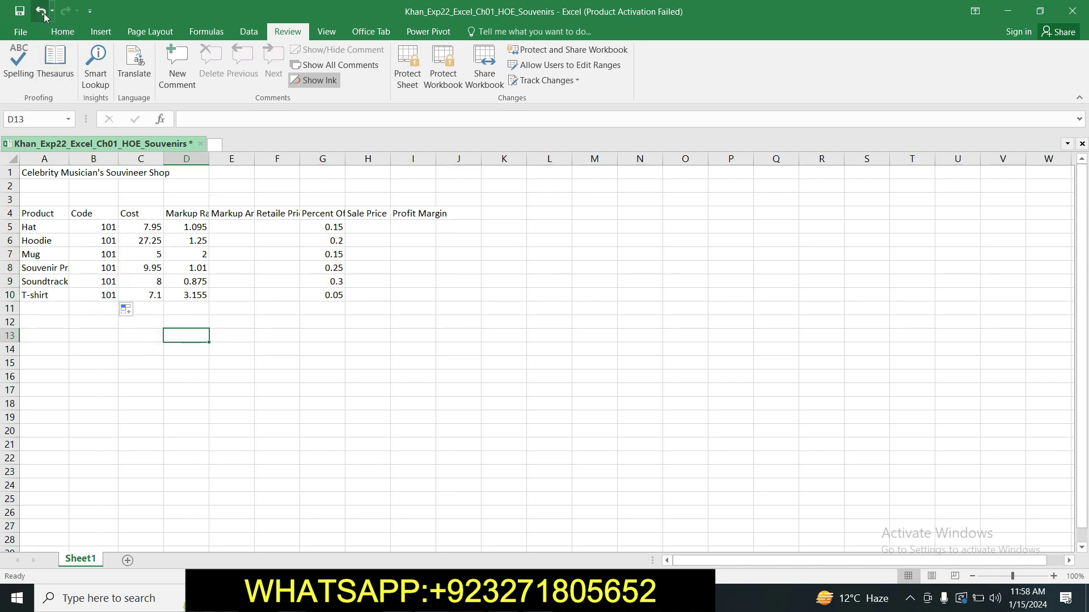
- Undo the last fill of the product codes and use Auto Fill again to extend B5 through B10
{"action": "left_click", "coordinate": [42, 13]}
{"action": "left_click", "coordinate": [136, 249]}
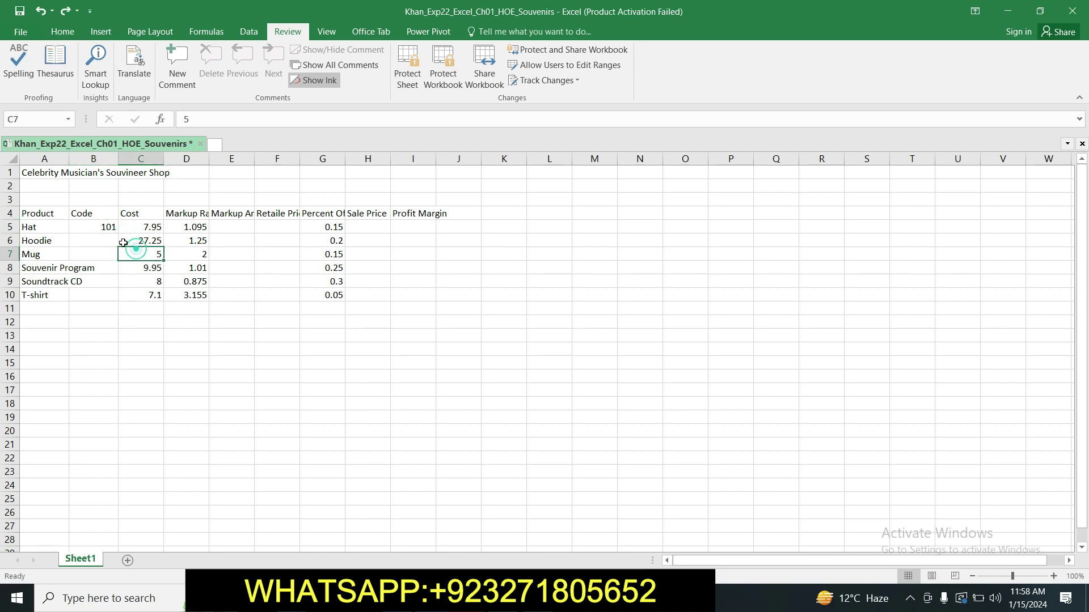
{"action": "left_click", "coordinate": [104, 228]}
{"action": "left_click_drag", "start_coordinate": [118, 233], "coordinate": [119, 301]}
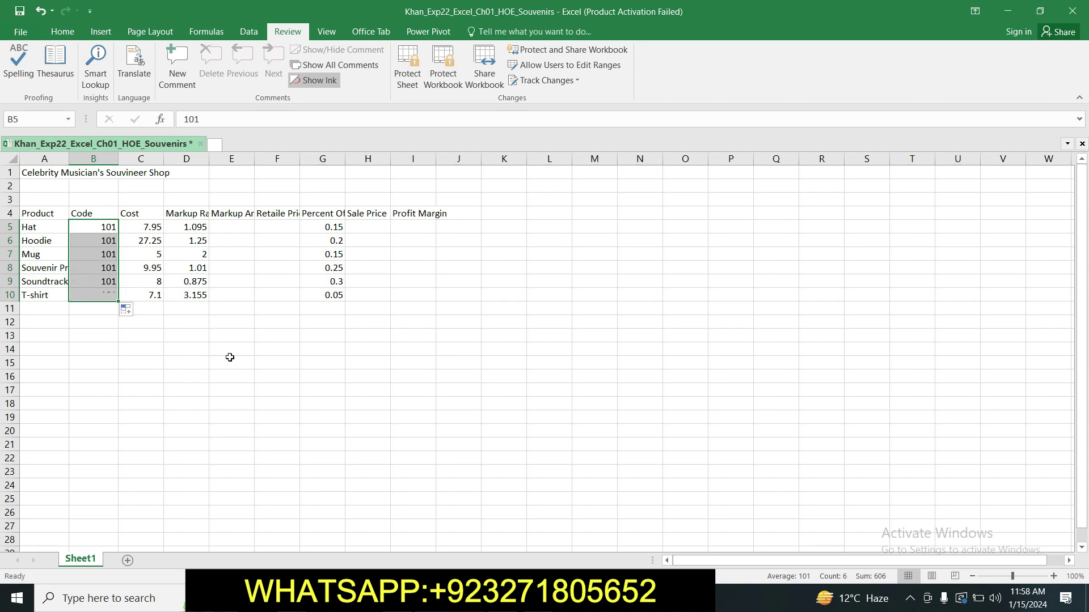
{"action": "left_click", "coordinate": [273, 375]}
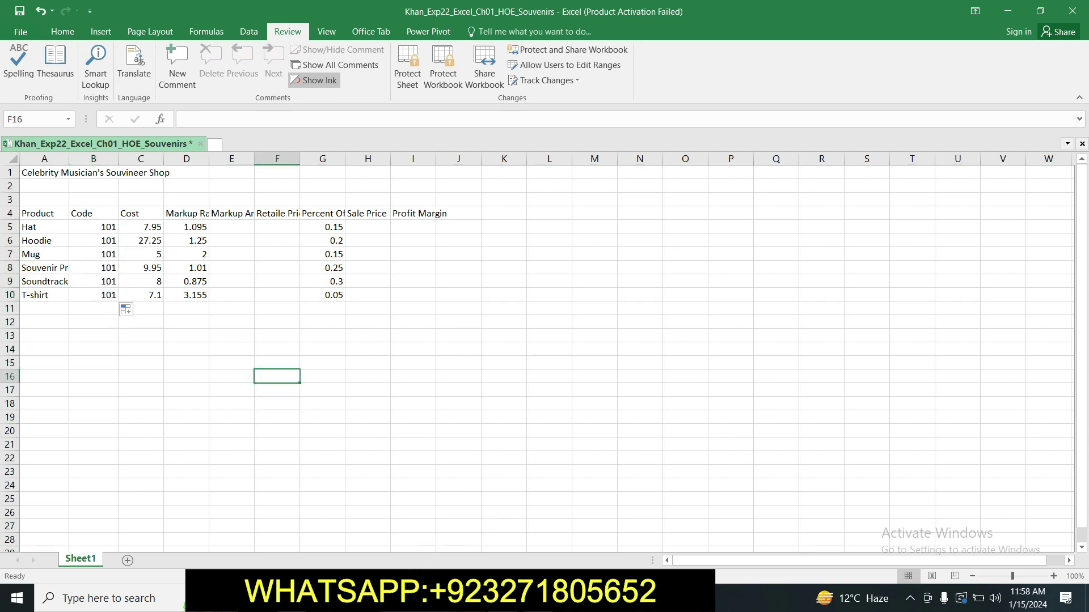
- Switch to the Word instructions, highlight the step 4 find-and-replace instructions in yellow and select the value 0.05
{"action": "mouse_move", "coordinate": [397, 599]}
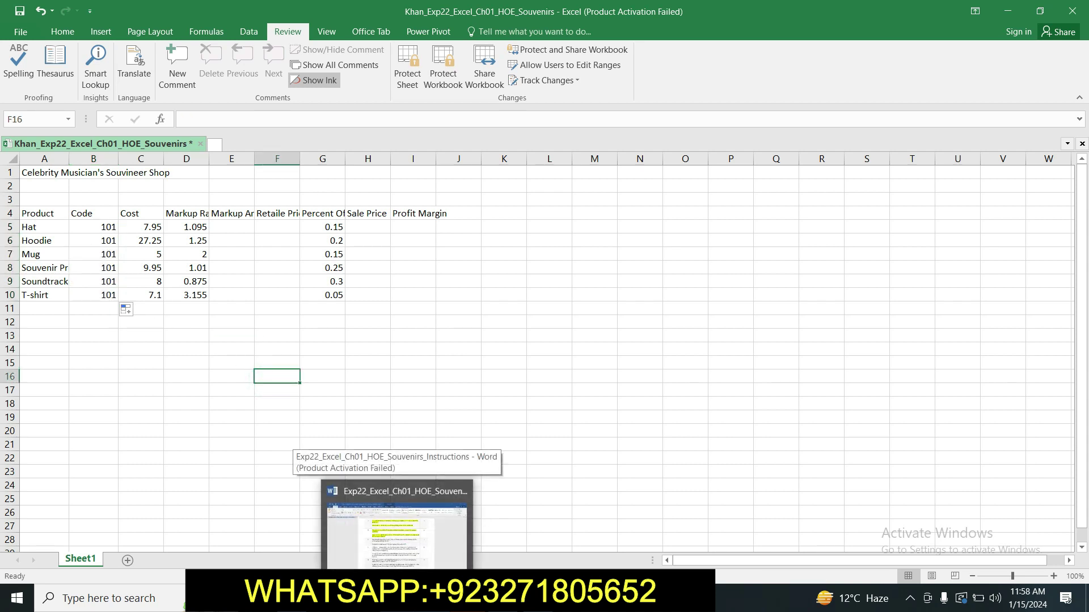
{"action": "left_click", "coordinate": [397, 527]}
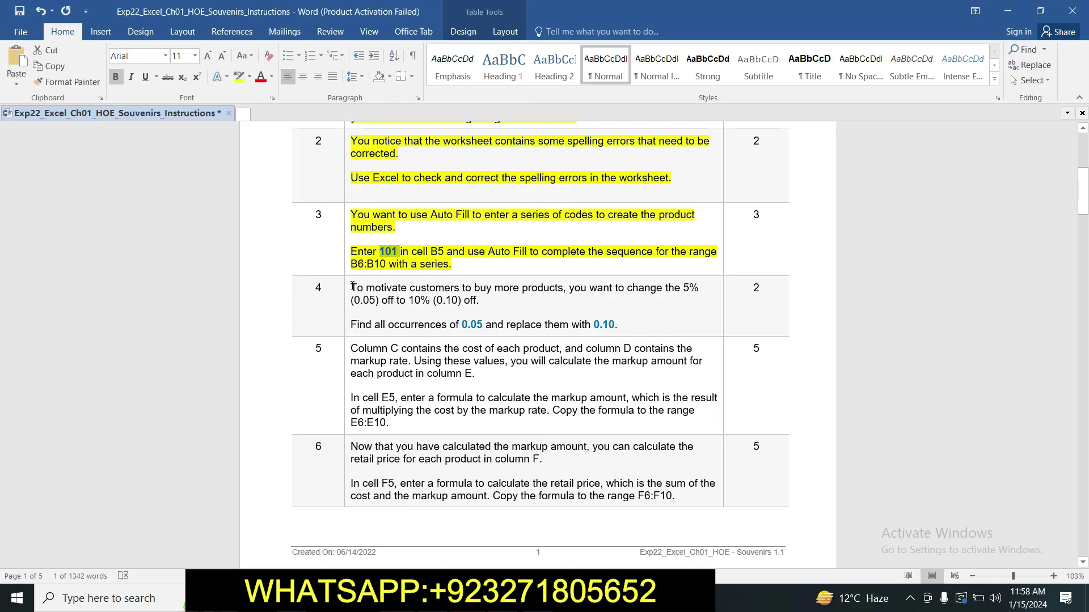
{"action": "left_click", "coordinate": [352, 286]}
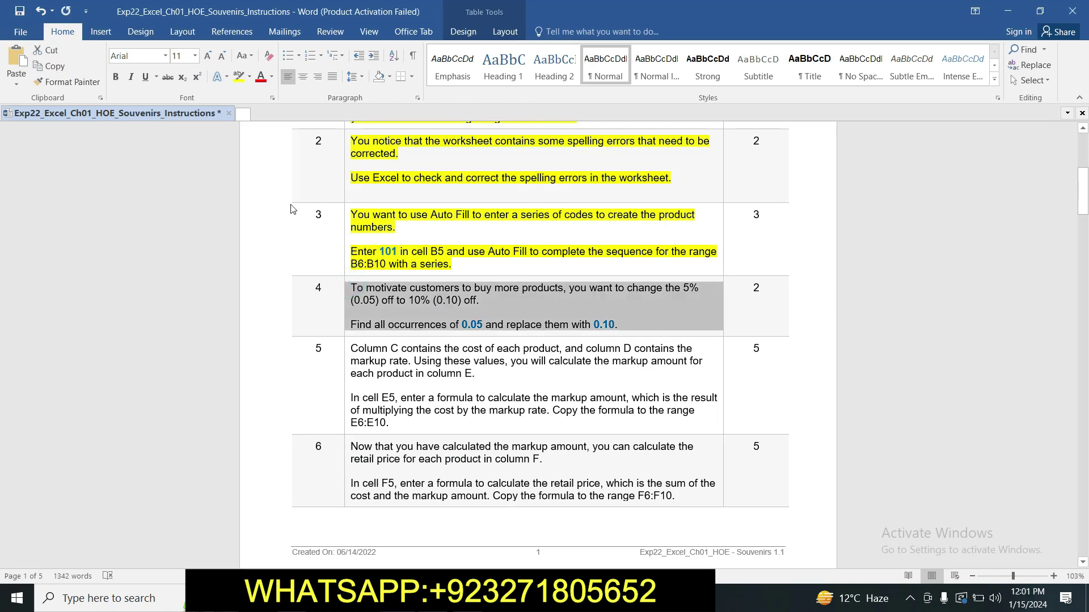
{"action": "left_click", "coordinate": [238, 76]}
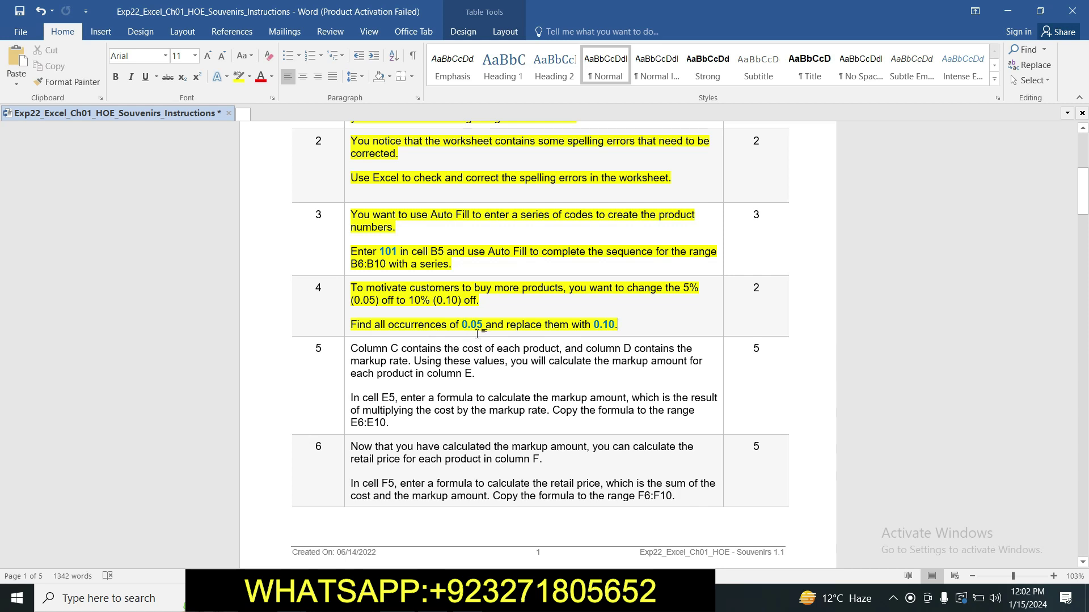
{"action": "left_click", "coordinate": [621, 330]}
{"action": "left_click_drag", "start_coordinate": [462, 324], "coordinate": [486, 328]}
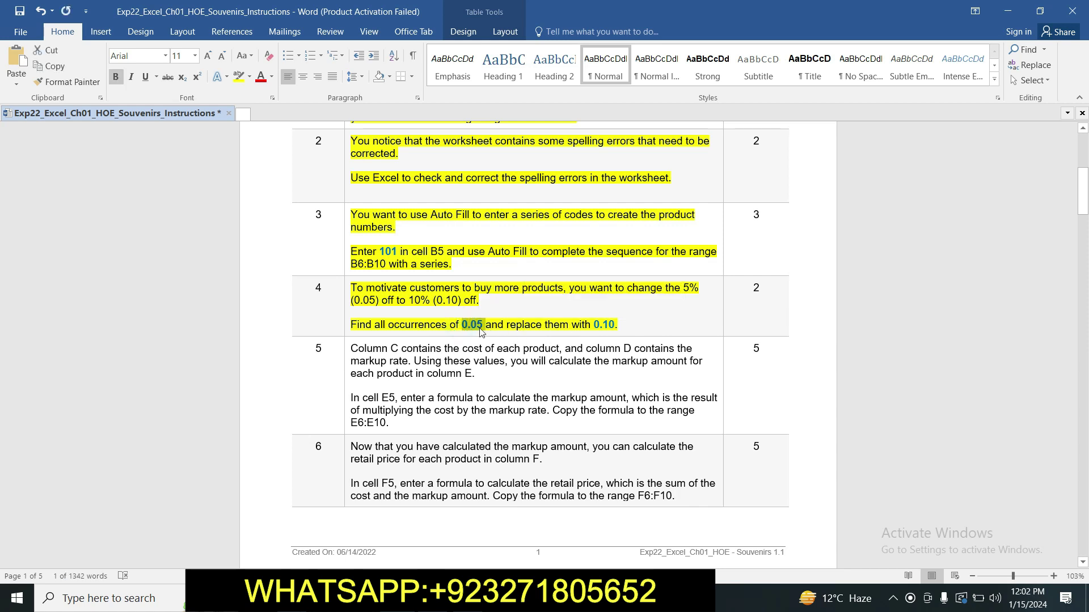
- Switch to the Excel workbook, start Find and Replace and enter 0.05 as the value to find
{"action": "key", "text": "alt+Tab"}
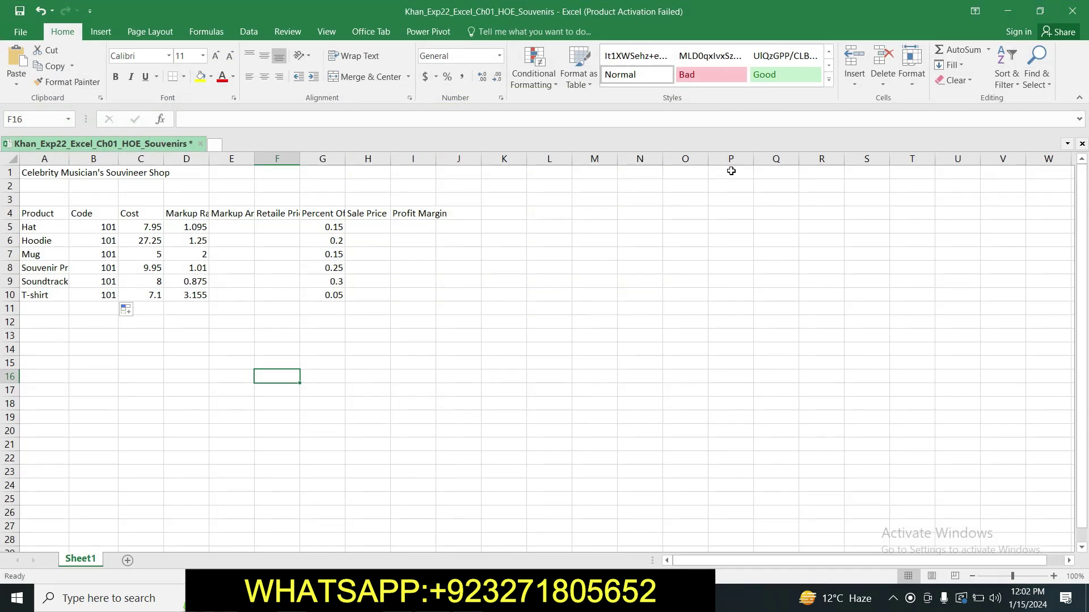
{"action": "left_click", "coordinate": [1035, 83]}
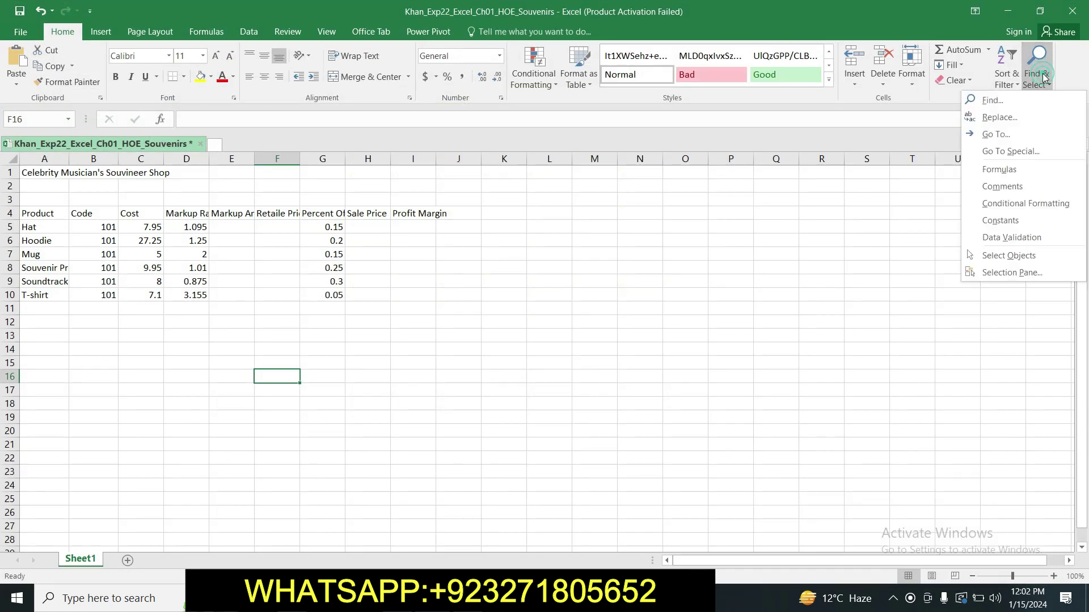
{"action": "left_click", "coordinate": [1019, 101]}
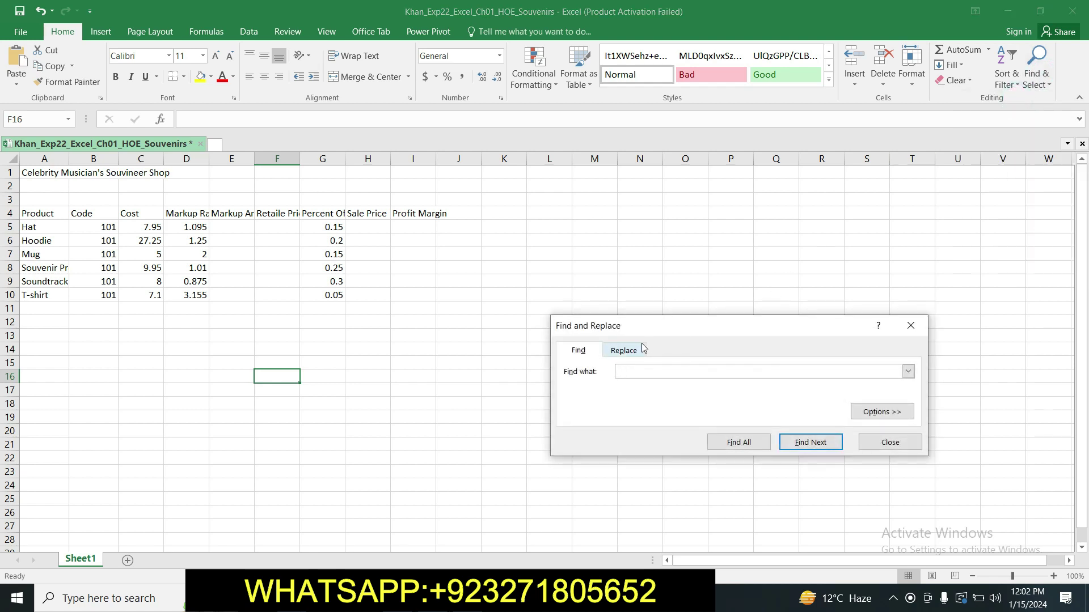
{"action": "left_click", "coordinate": [635, 352]}
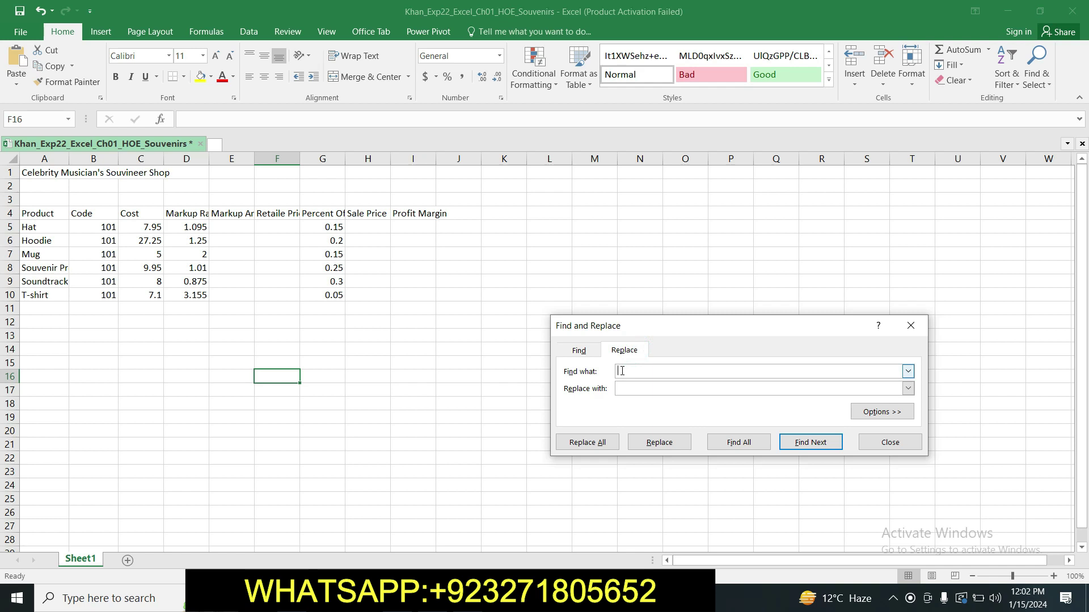
{"action": "type", "text": "0.05"}
- Copy 0.10 from step 4 of the Word instructions and paste it as the replacement value in Excel's Find and Replace
{"action": "key", "text": "alt+Tab"}
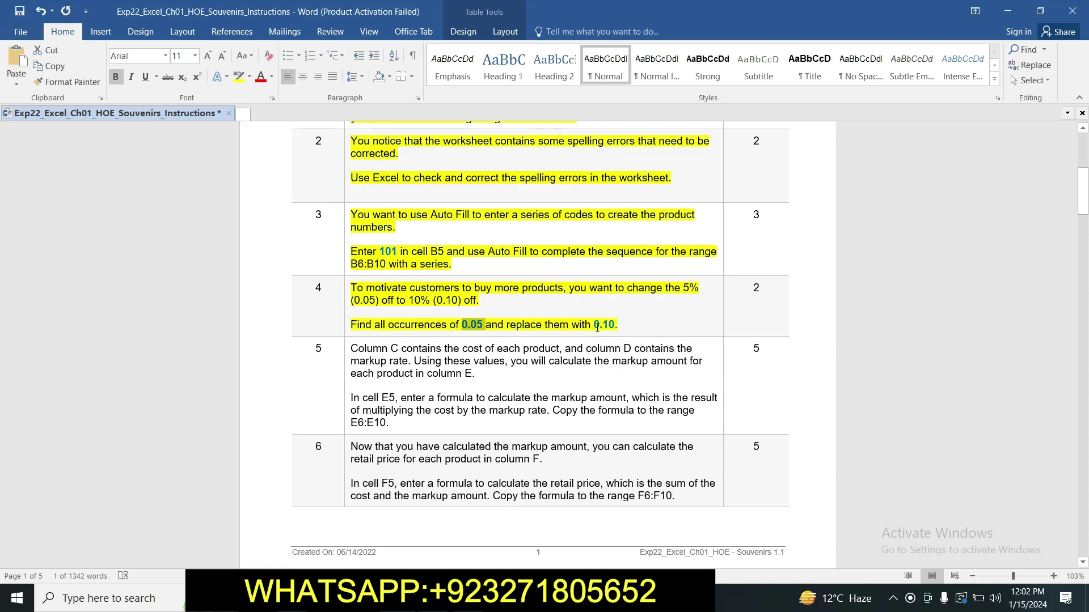
{"action": "left_click_drag", "start_coordinate": [594, 324], "coordinate": [614, 329]}
{"action": "key", "text": "ctrl+c"}
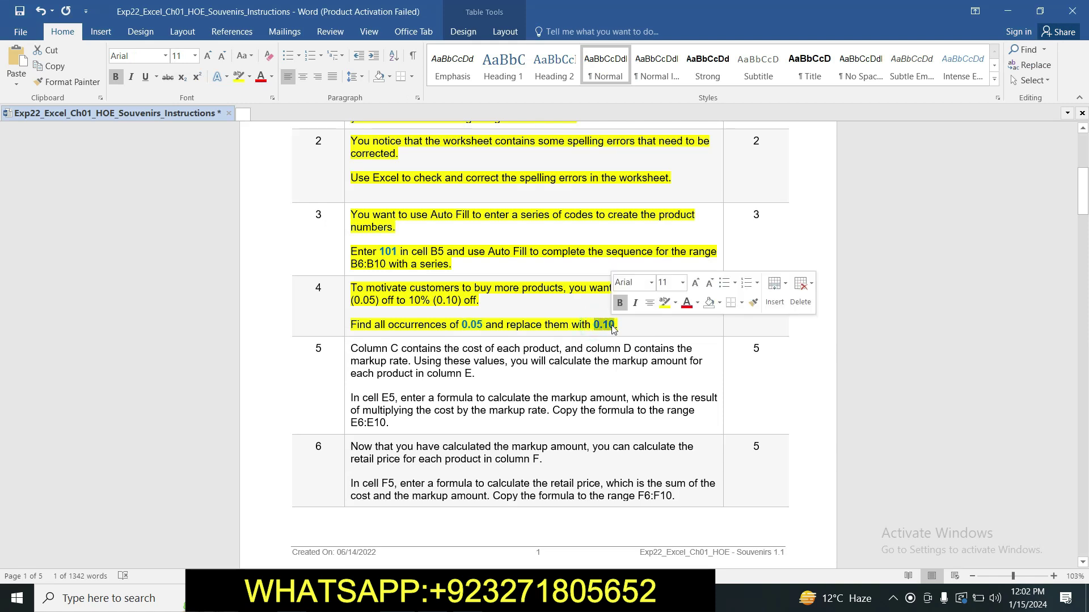
{"action": "key", "text": "alt+Tab"}
{"action": "left_click", "coordinate": [621, 390]}
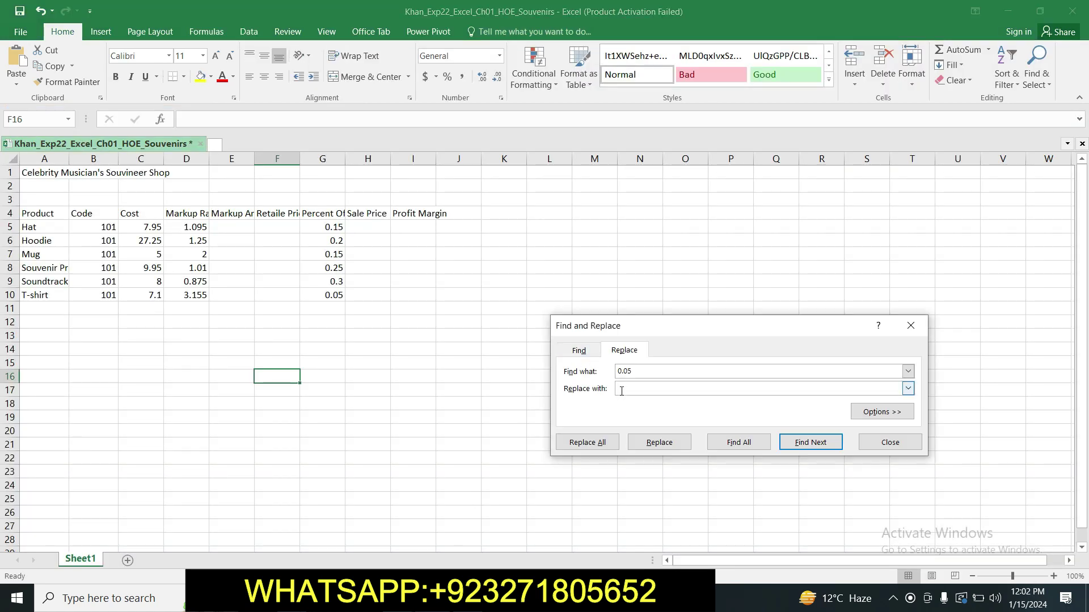
{"action": "key", "text": "ctrl+v"}
- Try to replace all occurrences of 0.05 with 0.10 in the worksheet, then close Find and Replace
{"action": "left_click", "coordinate": [595, 443]}
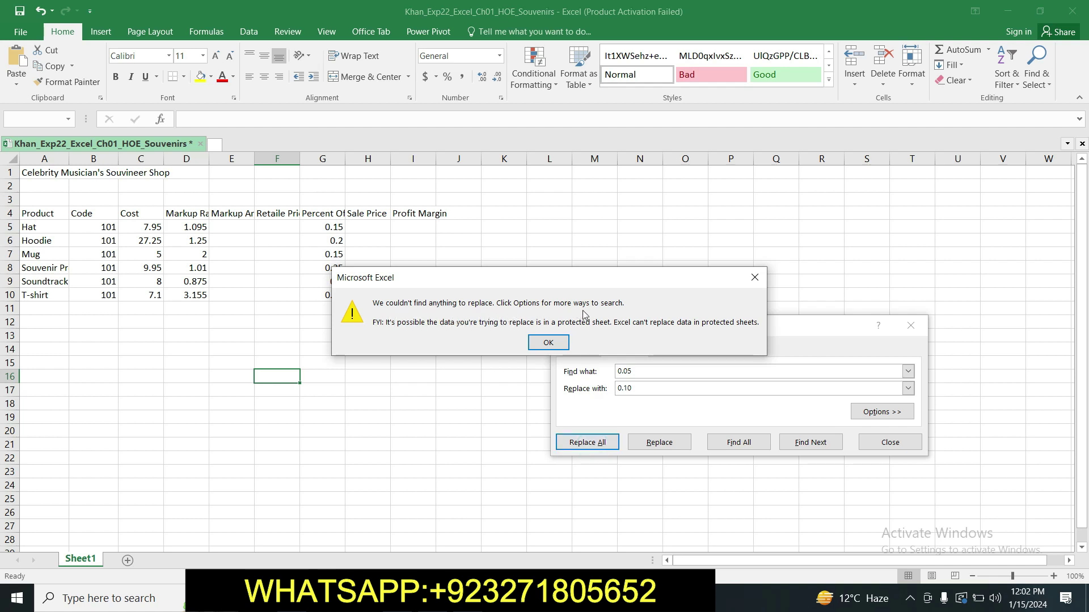
{"action": "left_click", "coordinate": [550, 343]}
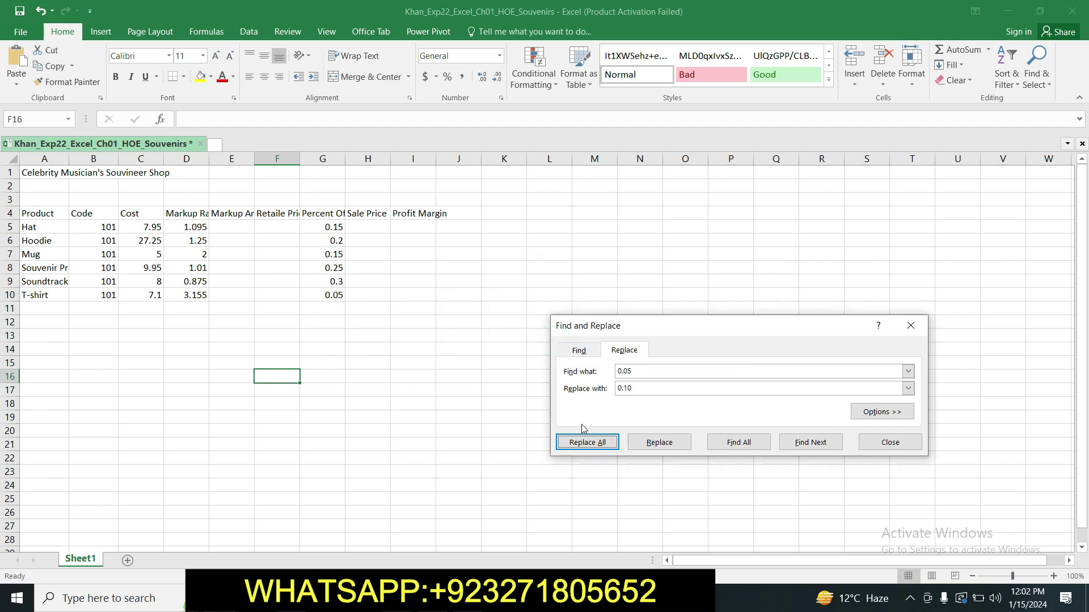
{"action": "left_click", "coordinate": [590, 442]}
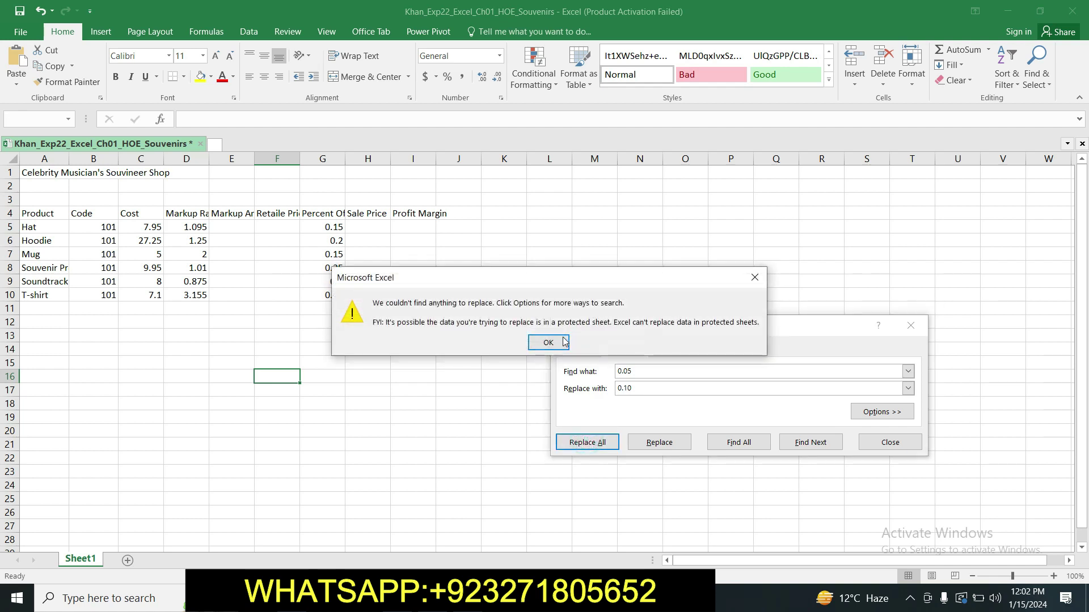
{"action": "left_click", "coordinate": [564, 342]}
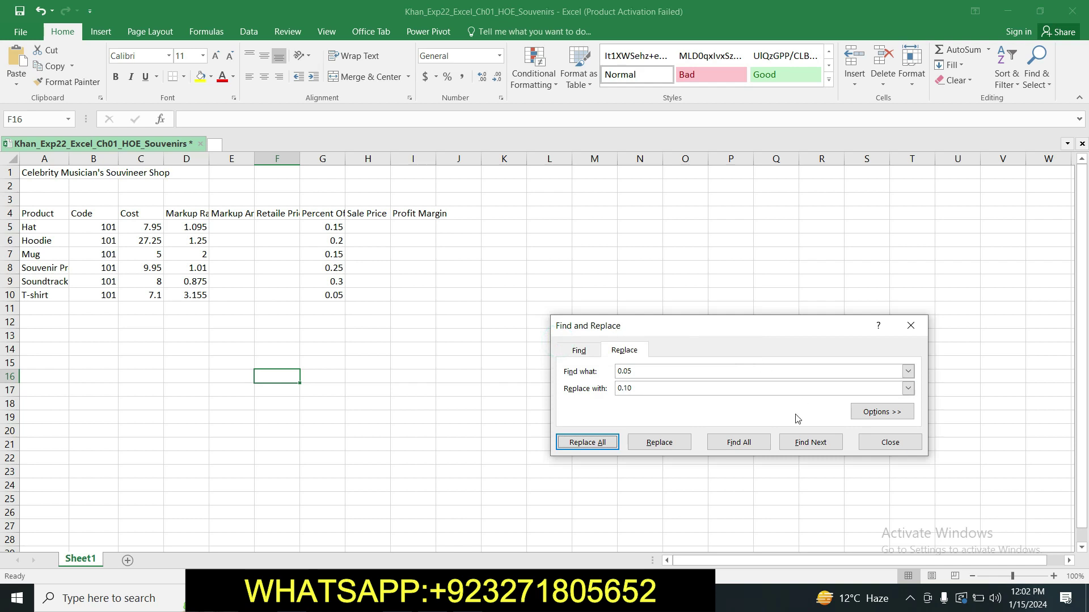
{"action": "left_click", "coordinate": [889, 442]}
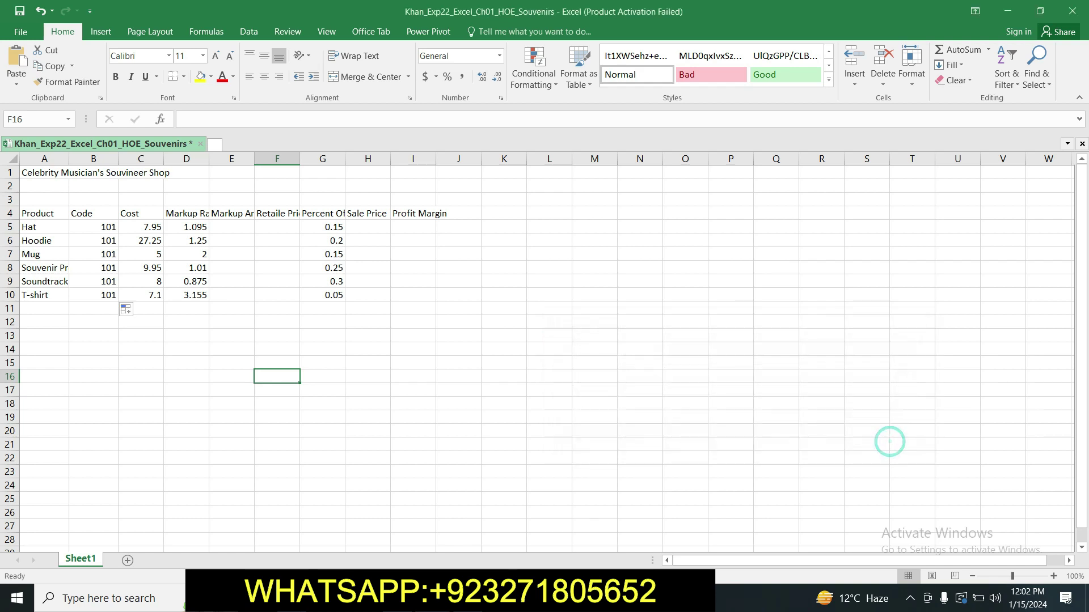
- Switch to the Word instructions and highlight the step 5 markup amount instructions in yellow
{"action": "key", "text": "alt+Tab"}
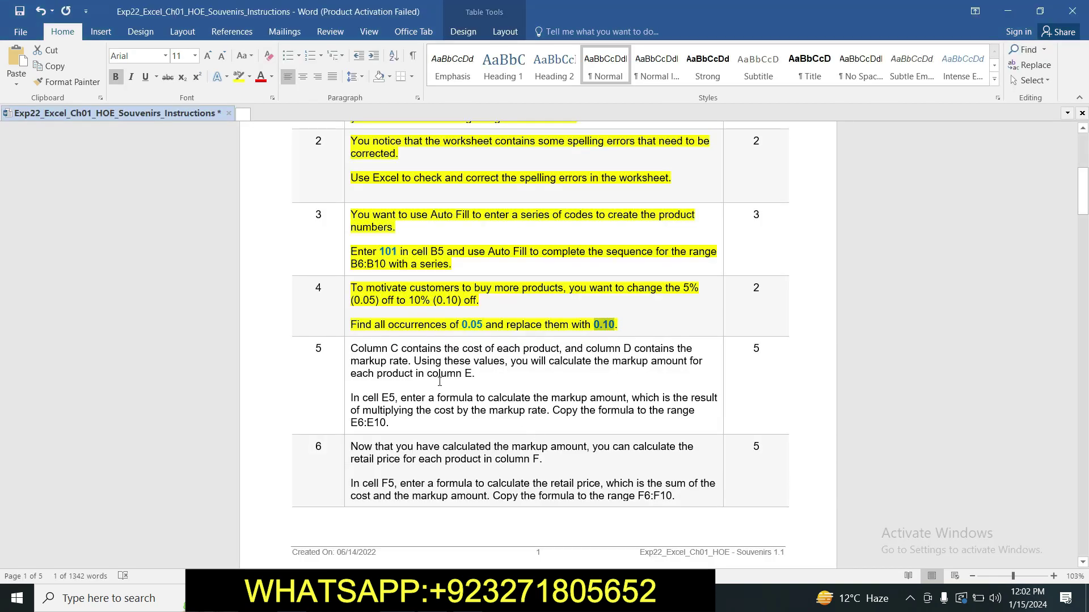
{"action": "left_click", "coordinate": [440, 382]}
{"action": "left_click_drag", "start_coordinate": [352, 346], "coordinate": [391, 425]}
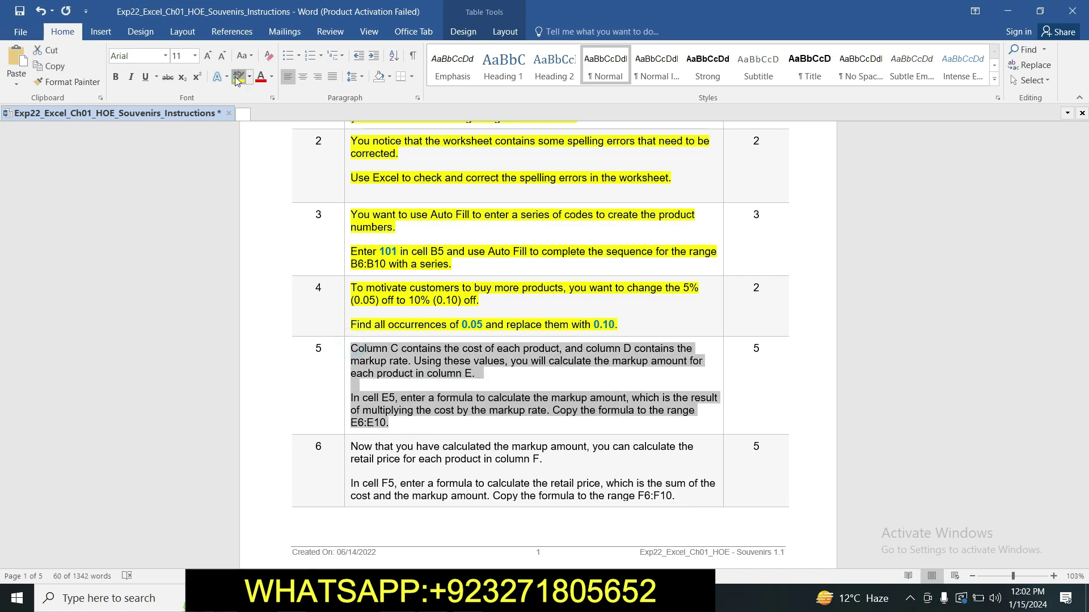
{"action": "left_click", "coordinate": [237, 78]}
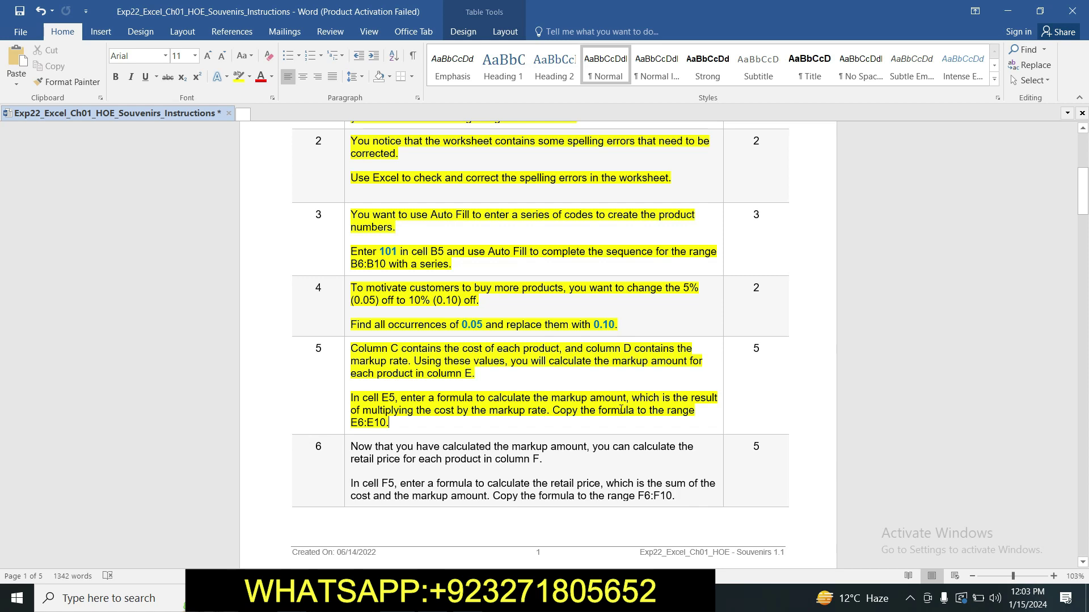
- Switch to the Excel workbook and enter the markup amount formula =C5*D5 in cell E5, rechecking the Word instructions as needed
{"action": "key", "text": "alt+Tab"}
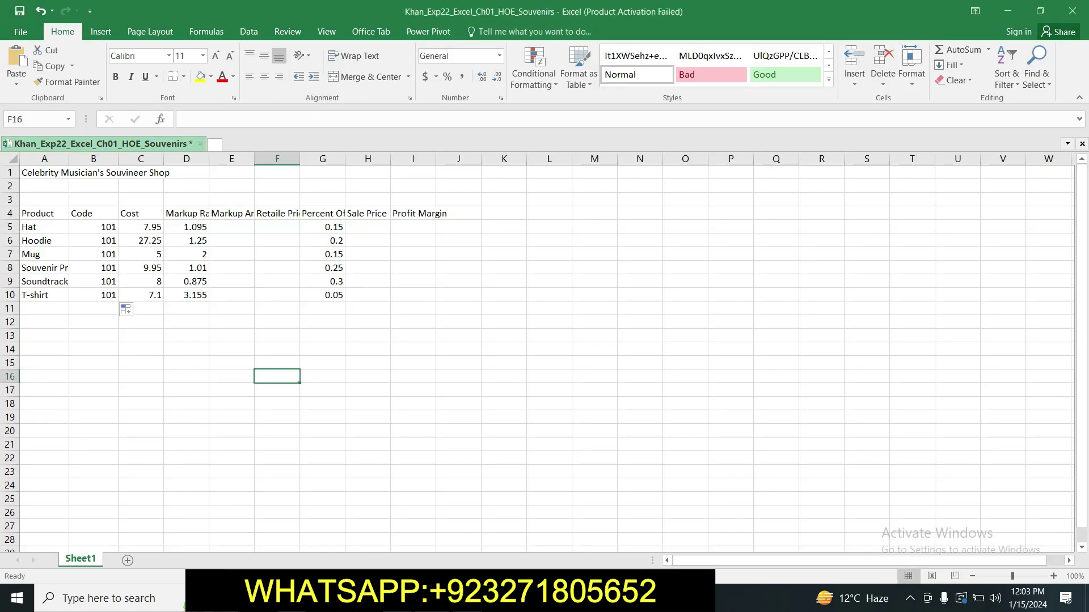
{"action": "left_click", "coordinate": [228, 227]}
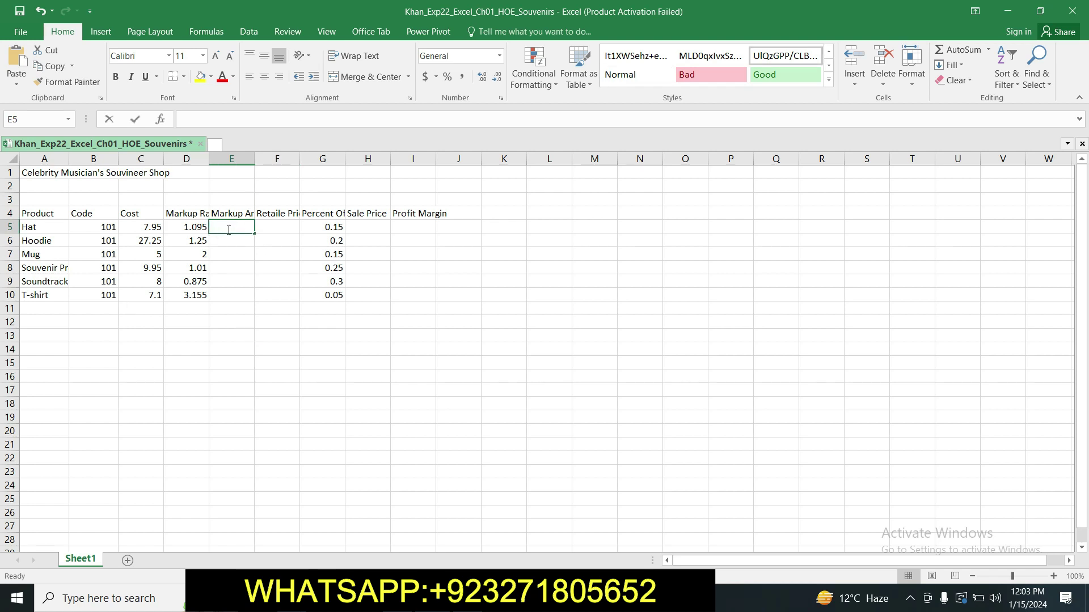
{"action": "type", "text": "="}
{"action": "key", "text": "alt+Tab"}
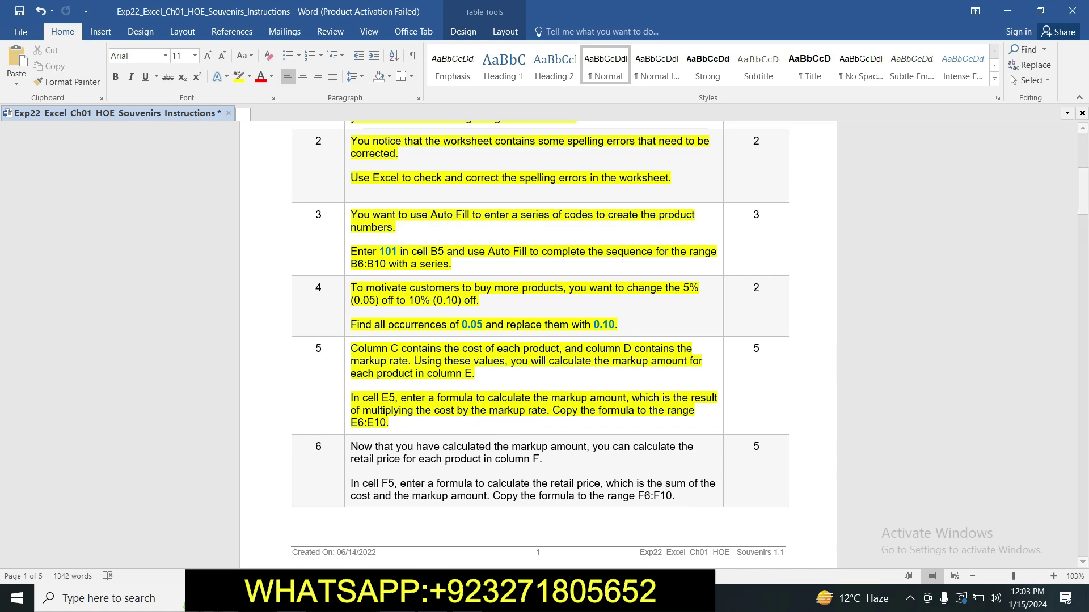
{"action": "mouse_move", "coordinate": [432, 598]}
{"action": "left_click", "coordinate": [432, 533]}
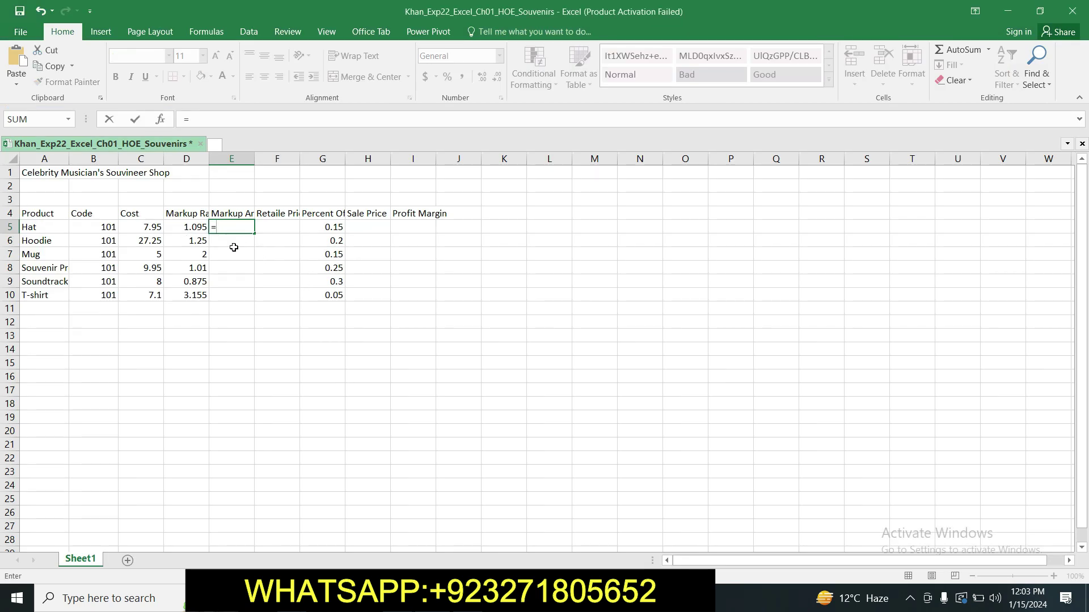
{"action": "left_click", "coordinate": [148, 226]}
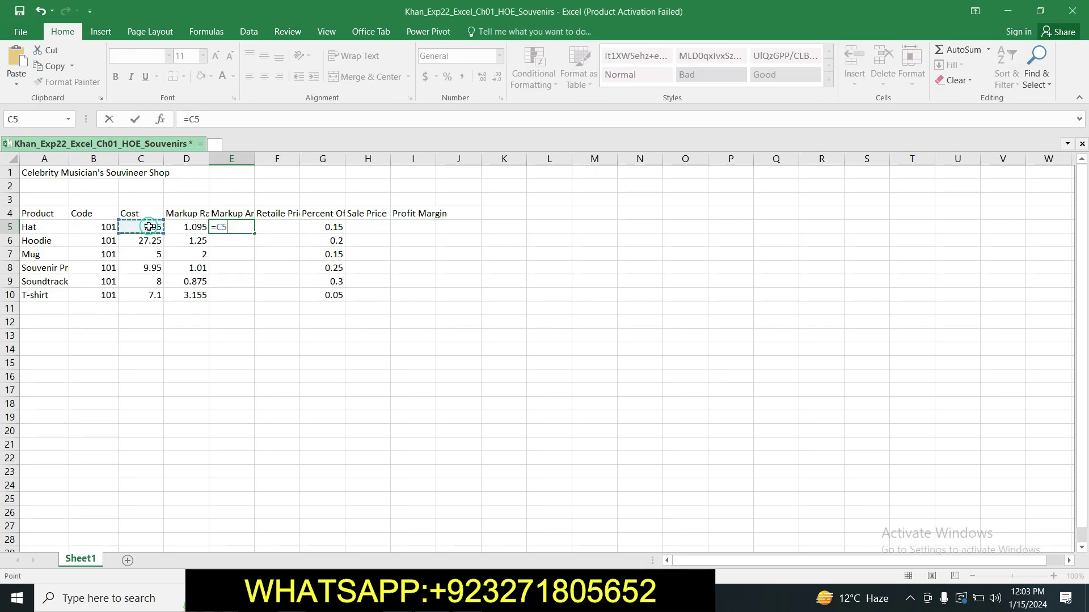
{"action": "type", "text": "*"}
{"action": "left_click", "coordinate": [181, 228]}
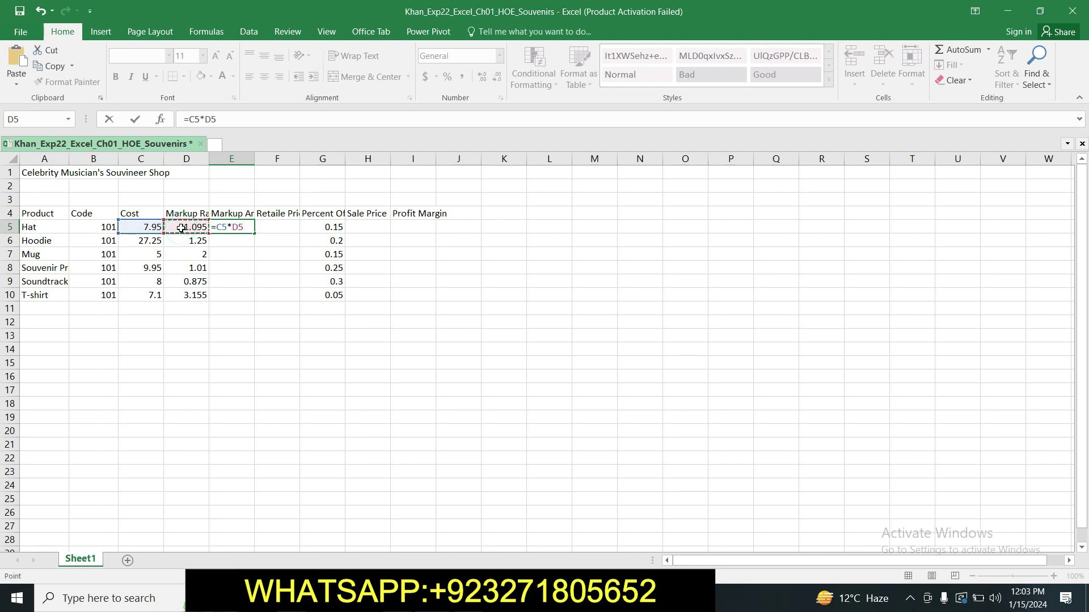
{"action": "key", "text": "Return"}
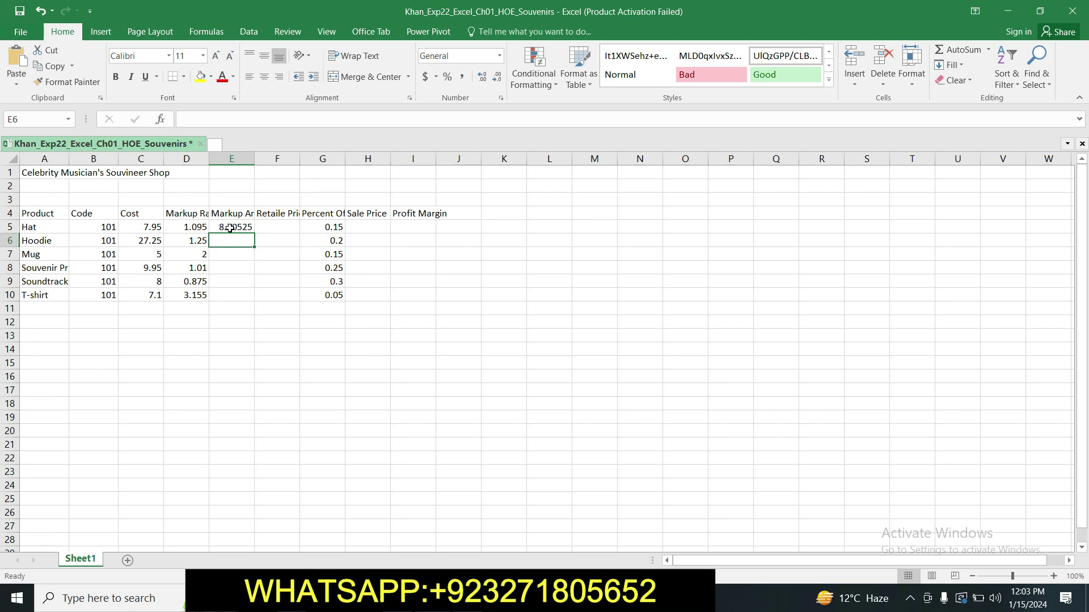
- Recheck step 5 in the Word instructions, then copy the E5 formula down through E10 in Excel
{"action": "left_click", "coordinate": [470, 599]}
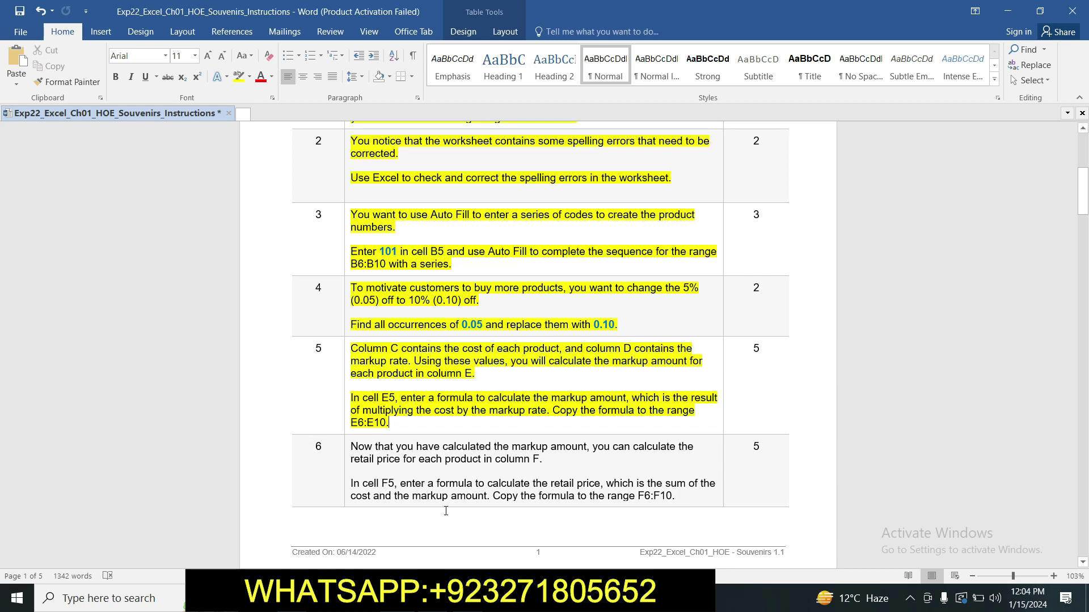
{"action": "left_click", "coordinate": [439, 598]}
{"action": "left_click", "coordinate": [241, 228]}
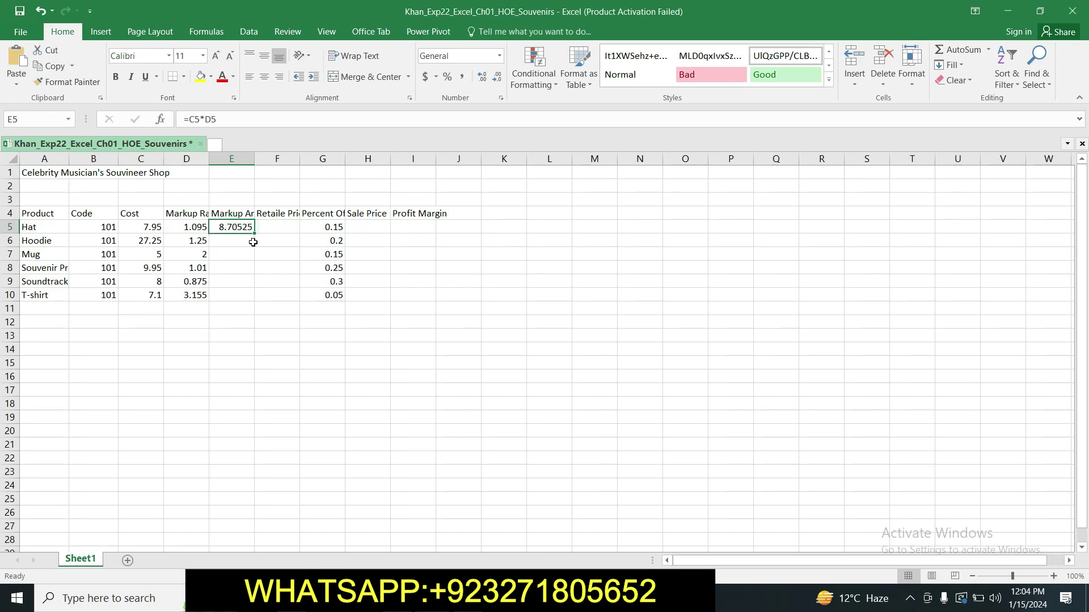
{"action": "left_click_drag", "start_coordinate": [254, 234], "coordinate": [251, 298]}
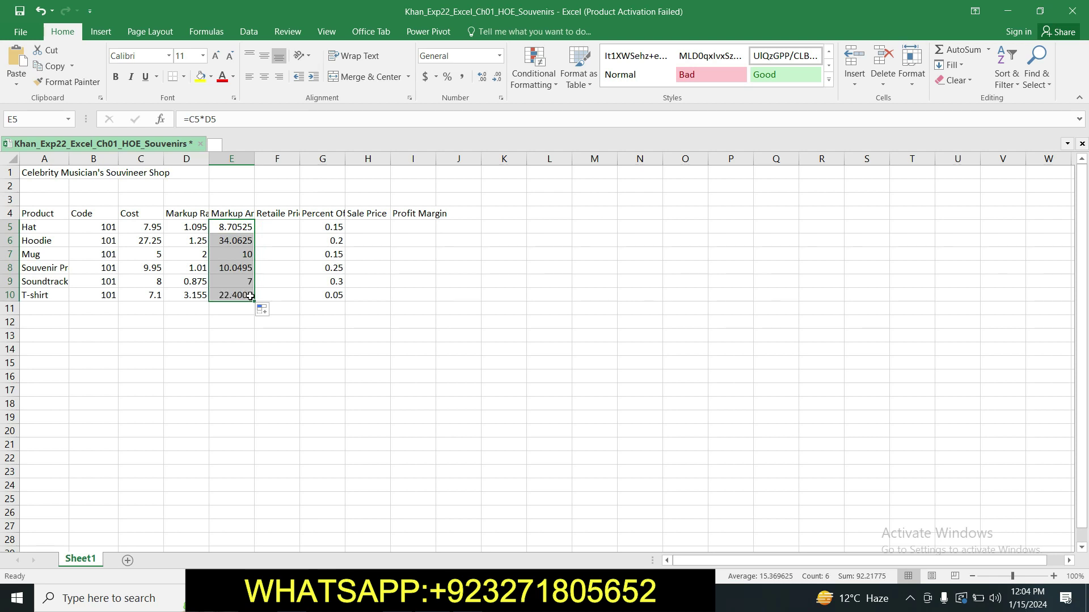
{"action": "left_click", "coordinate": [288, 338]}
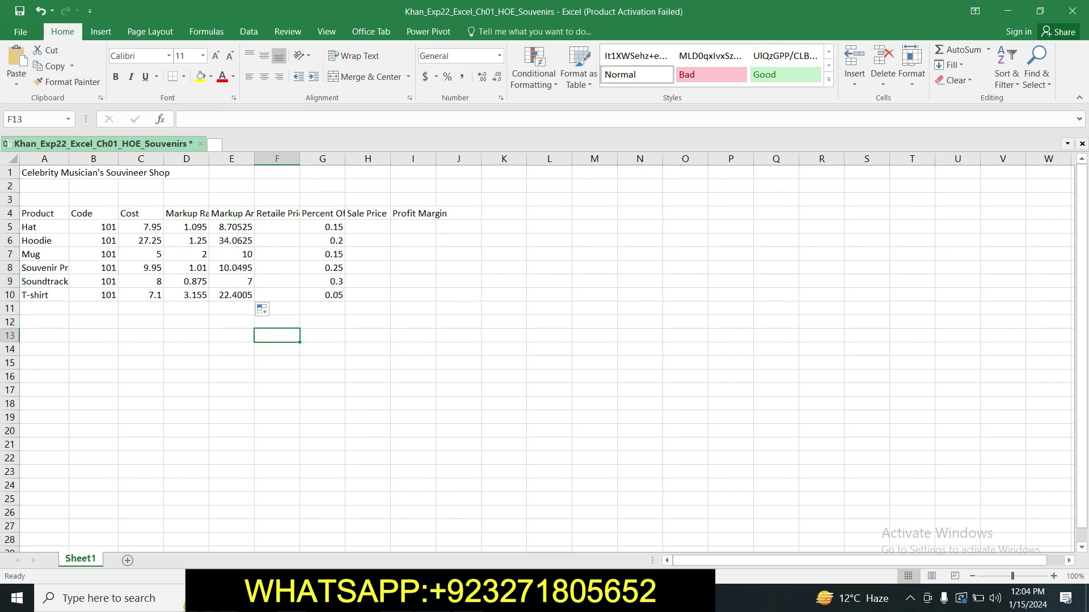
- Switch to the Word instructions and highlight the step 6 retail price instructions in yellow
{"action": "key", "text": "alt+Tab"}
{"action": "left_click_drag", "start_coordinate": [1083, 192], "coordinate": [1084, 219]}
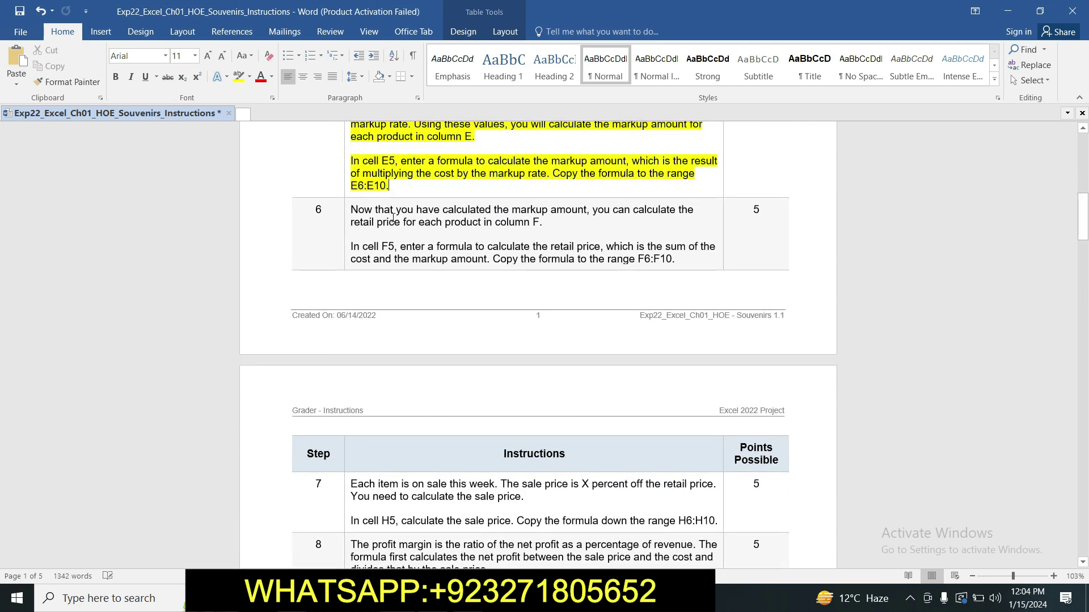
{"action": "left_click_drag", "start_coordinate": [355, 211], "coordinate": [699, 263]}
{"action": "left_click", "coordinate": [238, 76]}
{"action": "left_click", "coordinate": [382, 234]}
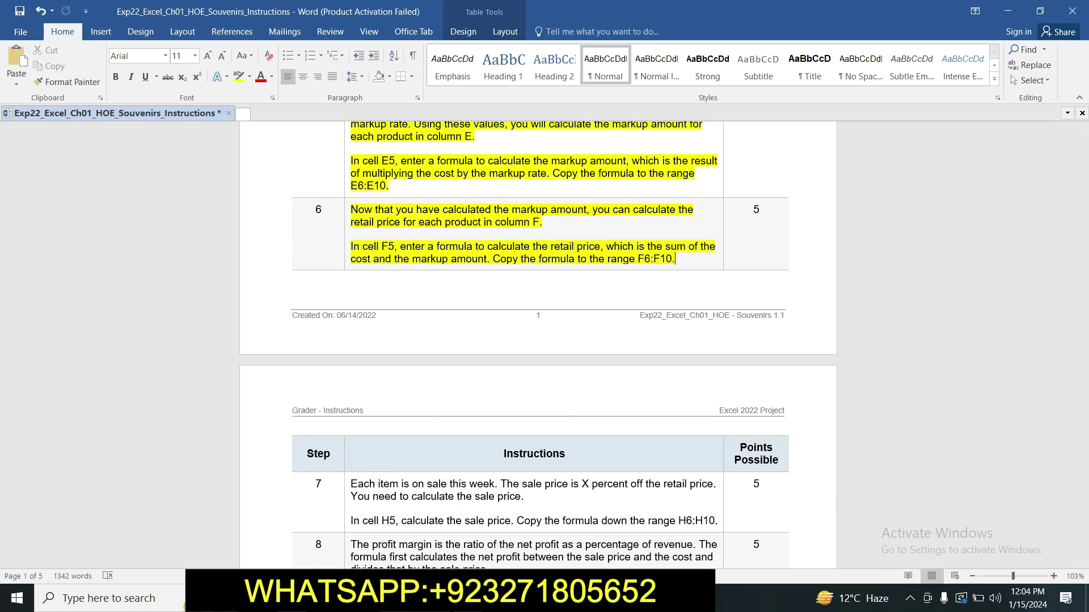
- Switch to the Excel workbook and enter the retail price formula =C5+E5 in cell F5, rechecking step 6 in Word as needed
{"action": "left_click", "coordinate": [433, 598]}
{"action": "left_click", "coordinate": [275, 232]}
{"action": "type", "text": "="}
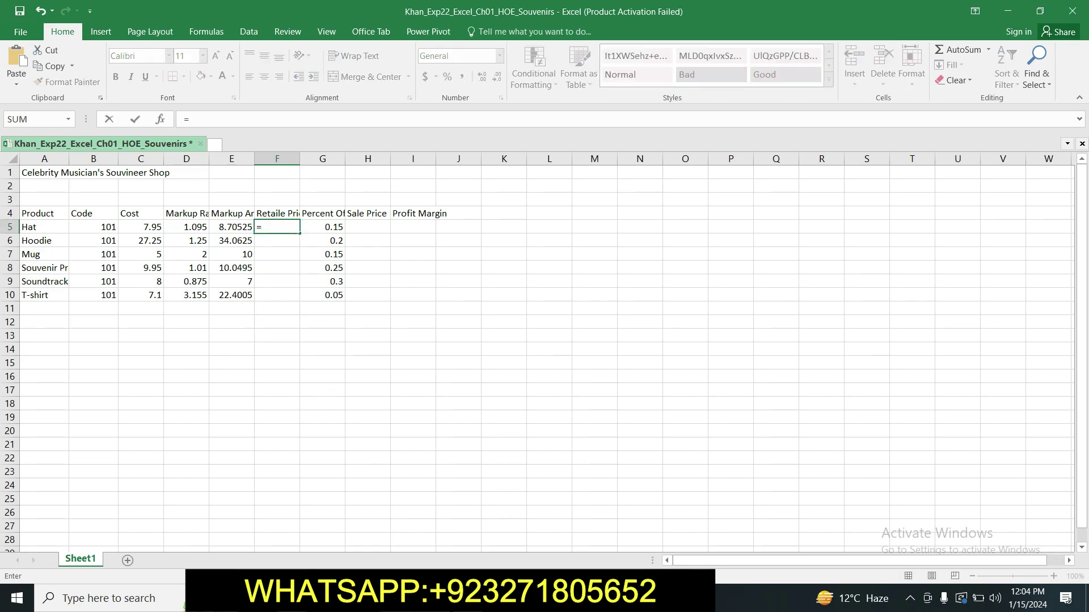
{"action": "left_click", "coordinate": [456, 599]}
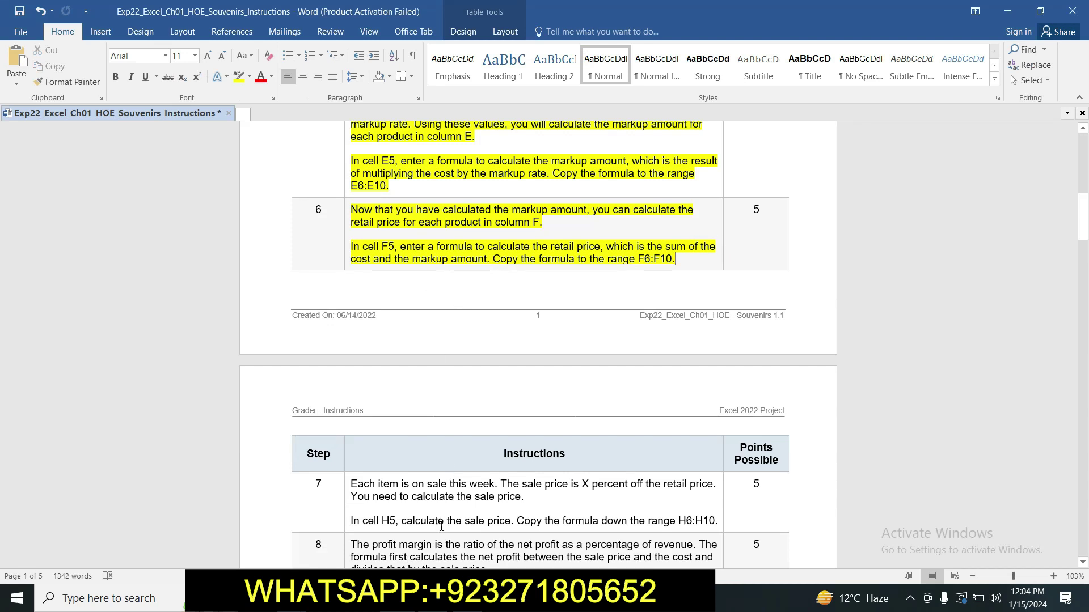
{"action": "left_click", "coordinate": [429, 598]}
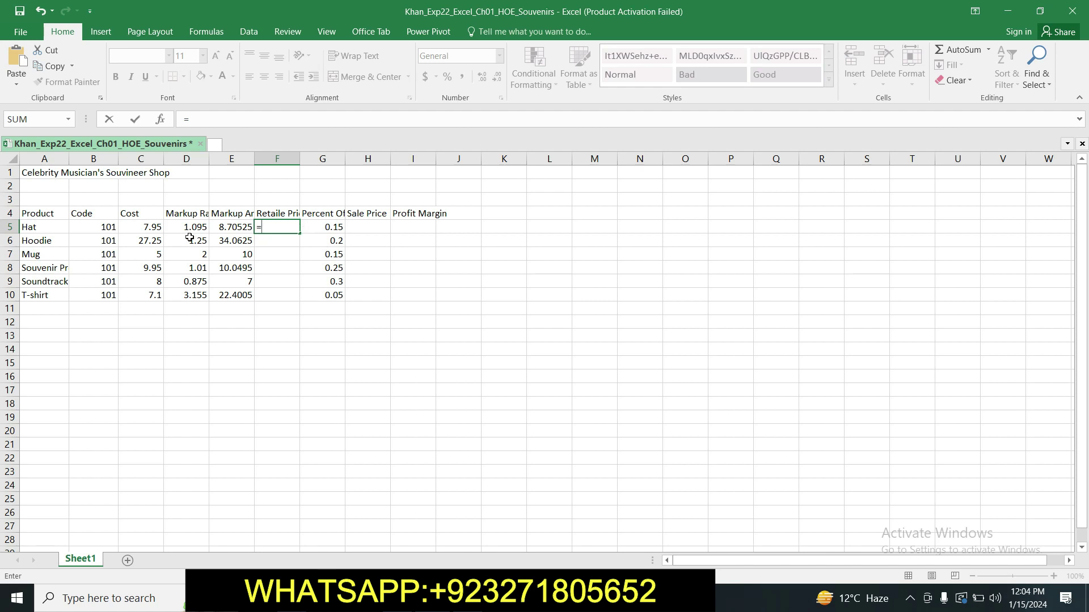
{"action": "left_click", "coordinate": [155, 226]}
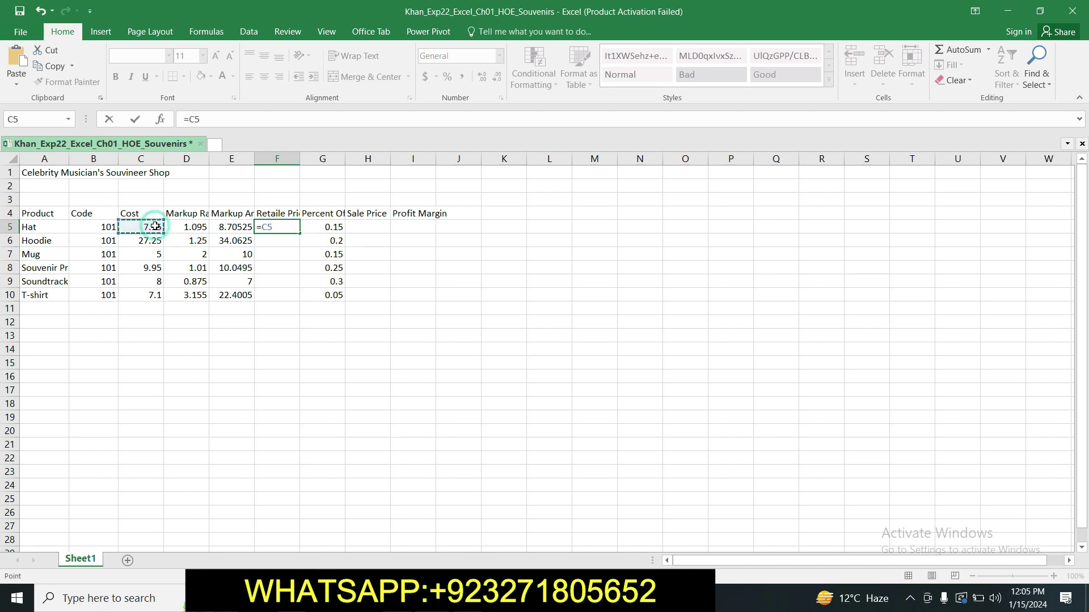
{"action": "type", "text": "+"}
{"action": "left_click", "coordinate": [241, 226]}
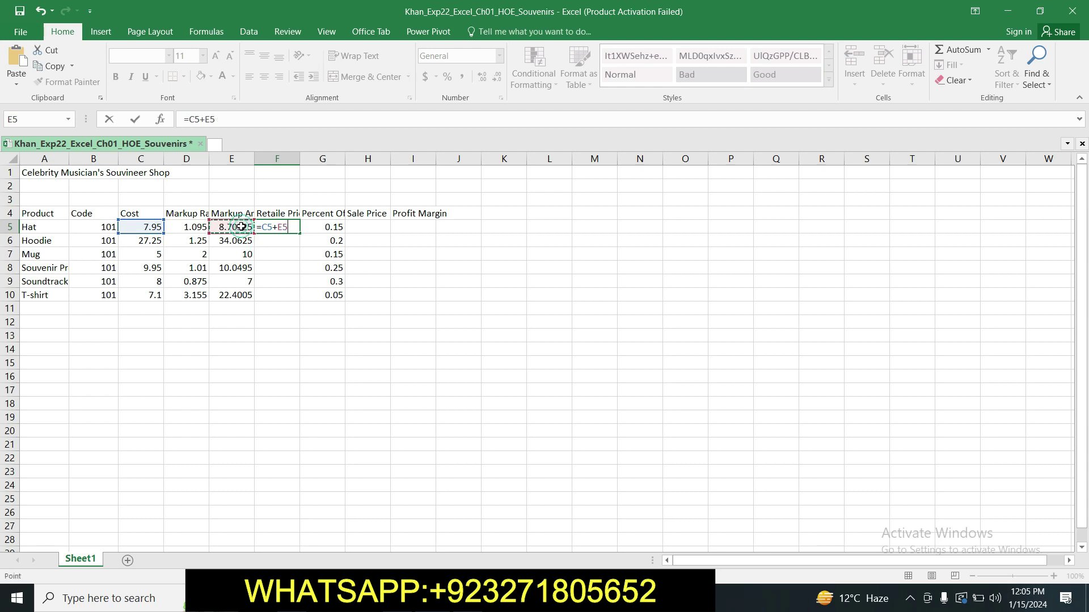
{"action": "key", "text": "Return"}
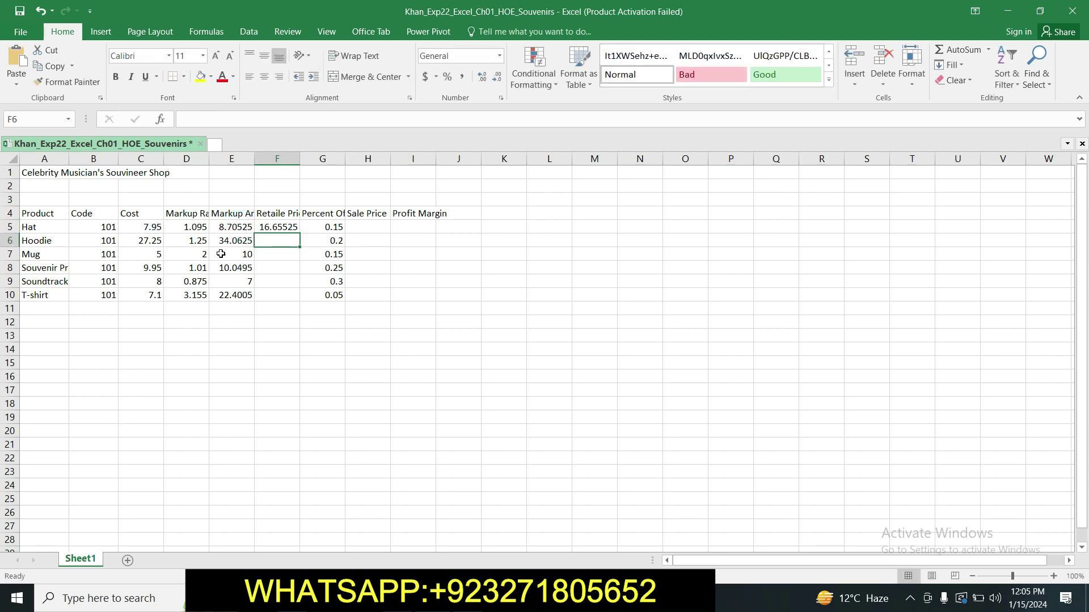
- Recheck step 6 in the Word instructions, then copy the F5 formula down through F10 in Excel
{"action": "key", "text": "alt+Tab"}
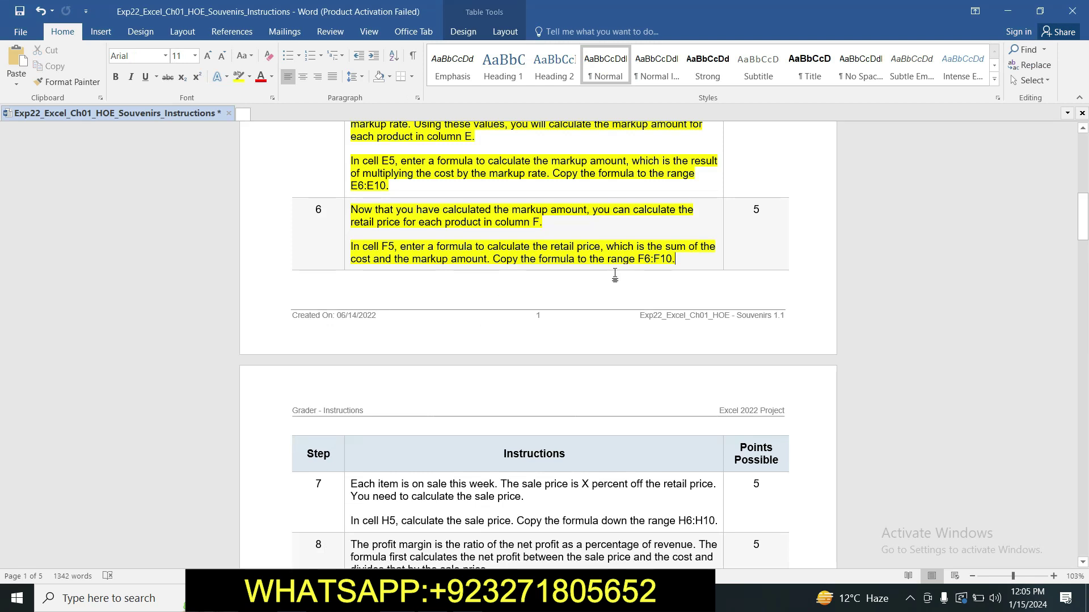
{"action": "key", "text": "alt+Tab"}
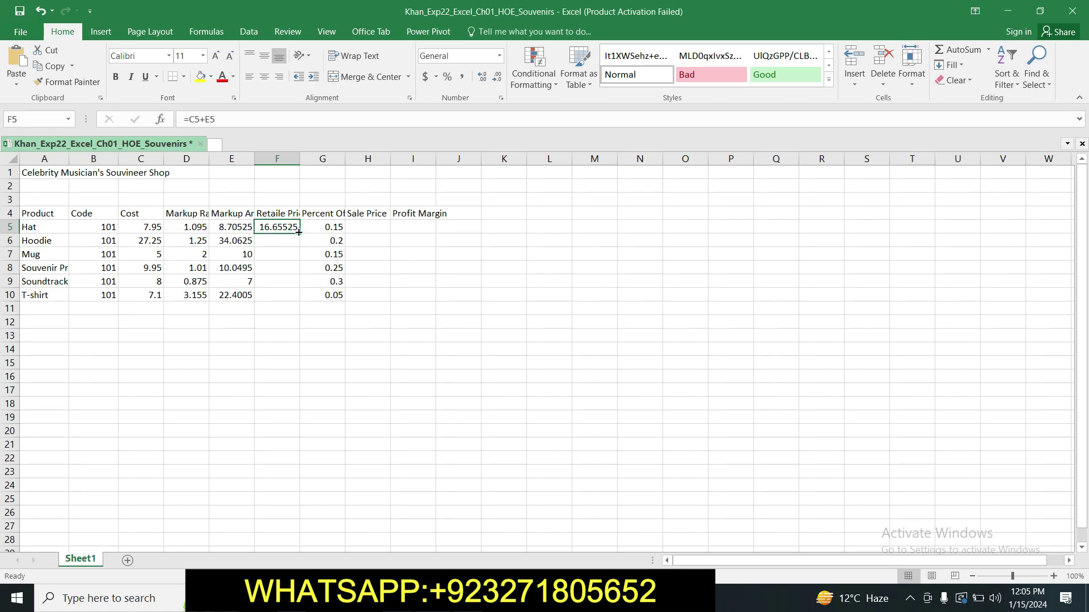
{"action": "left_click_drag", "start_coordinate": [299, 232], "coordinate": [296, 299]}
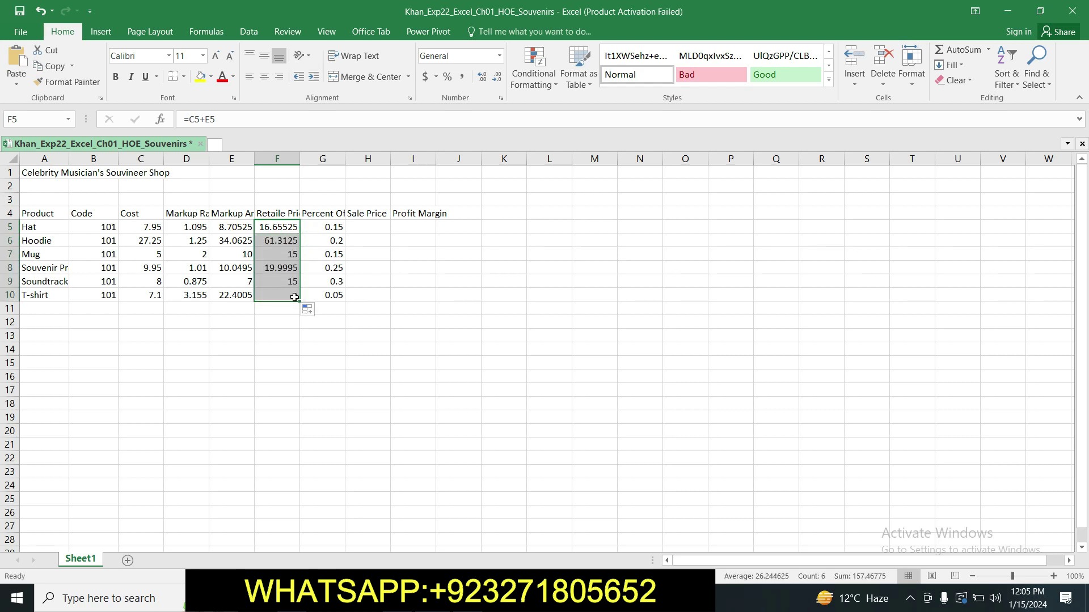
- Switch to the Word instructions and highlight the step 7 sale price instructions in yellow
{"action": "key", "text": "alt+Tab"}
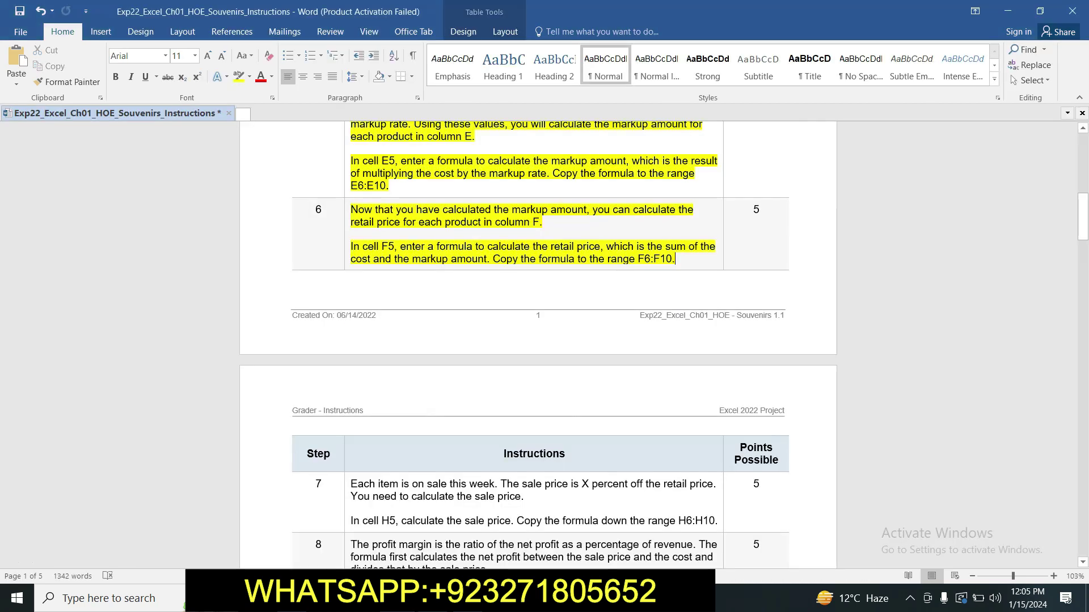
{"action": "left_click_drag", "start_coordinate": [1083, 214], "coordinate": [1083, 245]}
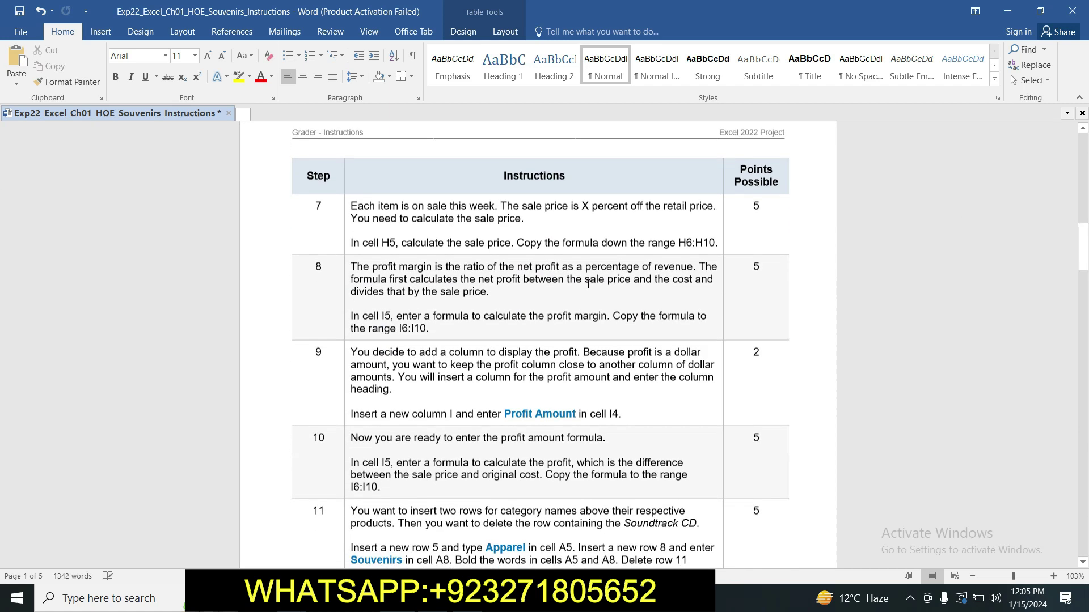
{"action": "left_click_drag", "start_coordinate": [352, 204], "coordinate": [717, 243]}
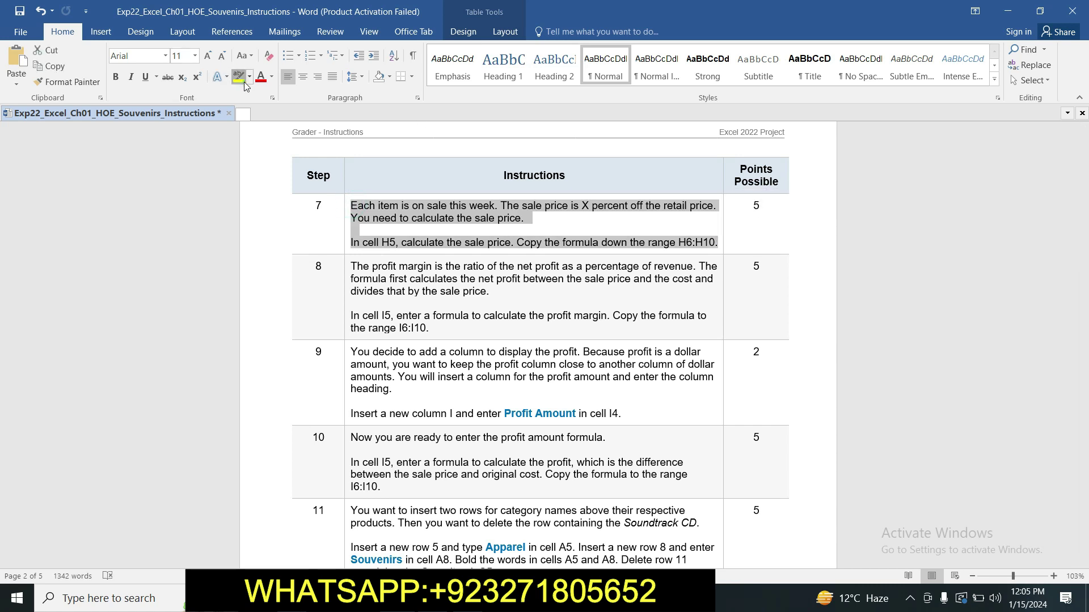
{"action": "left_click", "coordinate": [239, 77]}
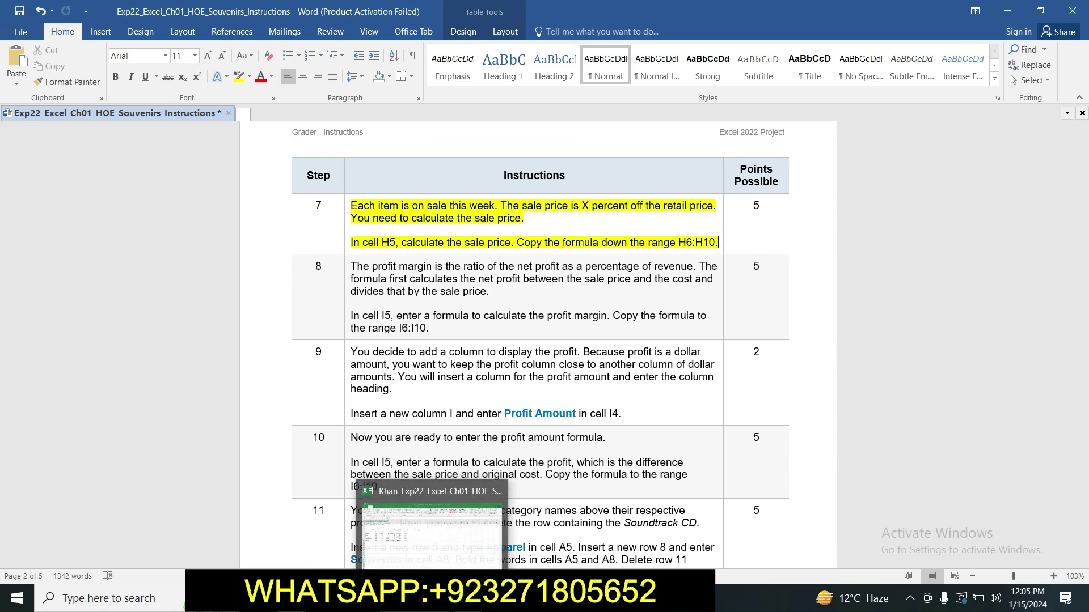
- Switch to the Excel workbook and enter the sale price formula =F5*(1-G5) in cell H5
{"action": "left_click", "coordinate": [434, 600]}
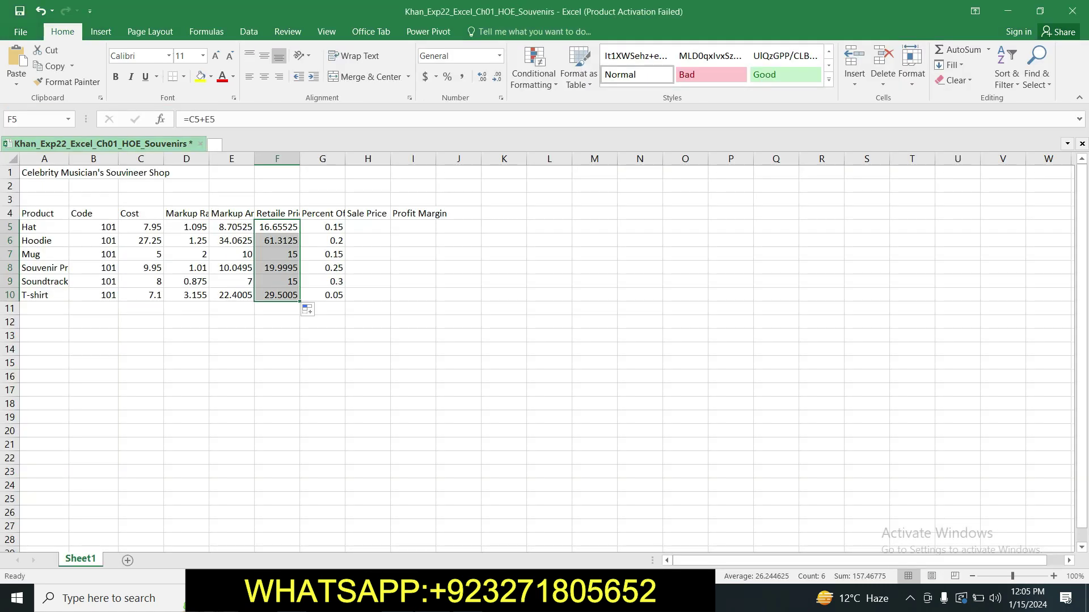
{"action": "left_click", "coordinate": [369, 227]}
{"action": "type", "text": "="}
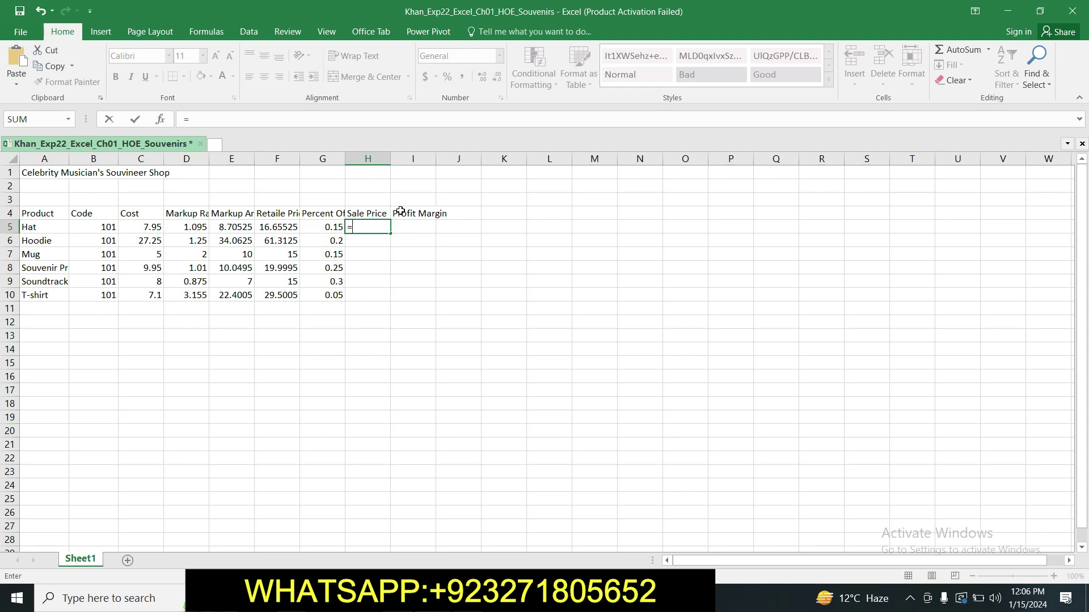
{"action": "left_click", "coordinate": [284, 227]}
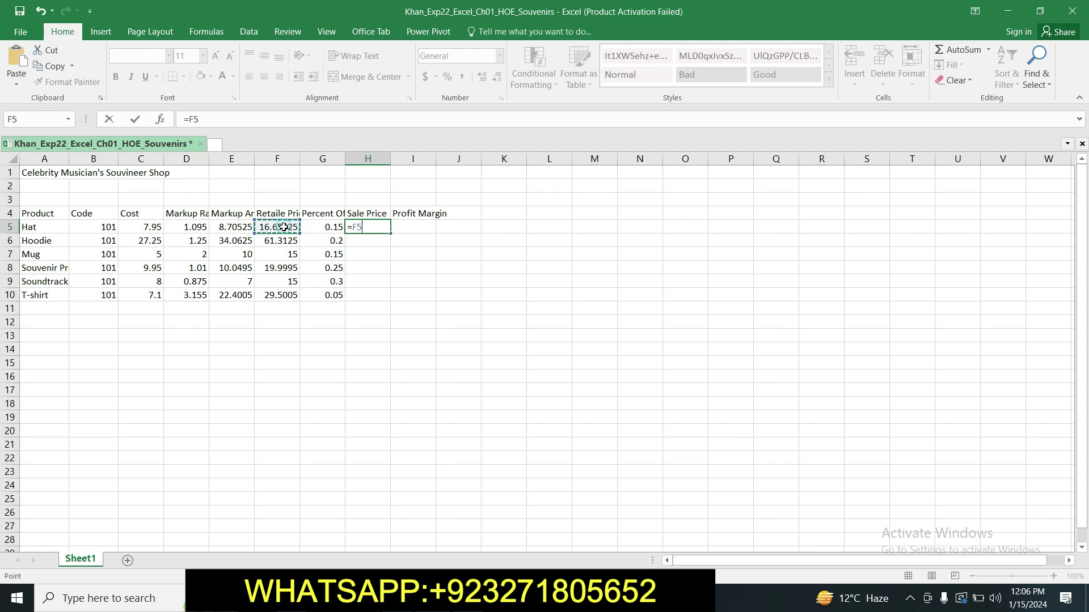
{"action": "type", "text": "*("}
{"action": "type", "text": "1-"}
{"action": "left_click", "coordinate": [332, 228]}
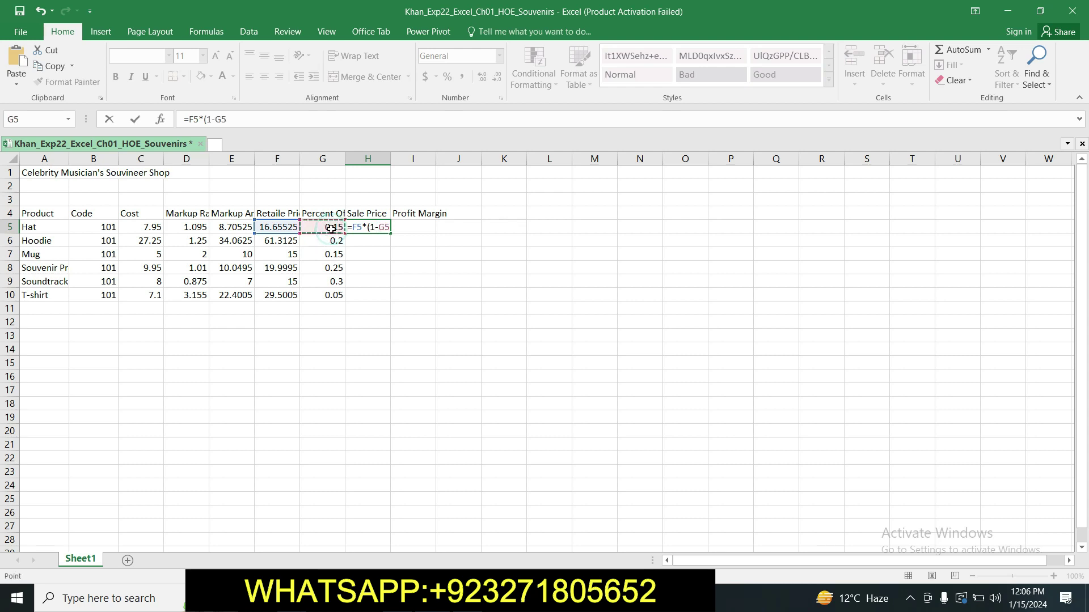
{"action": "type", "text": ")"}
{"action": "key", "text": "Return"}
- Recheck step 7 in the Word instructions, then copy the H5 formula down through H10 in Excel
{"action": "left_click", "coordinate": [371, 228]}
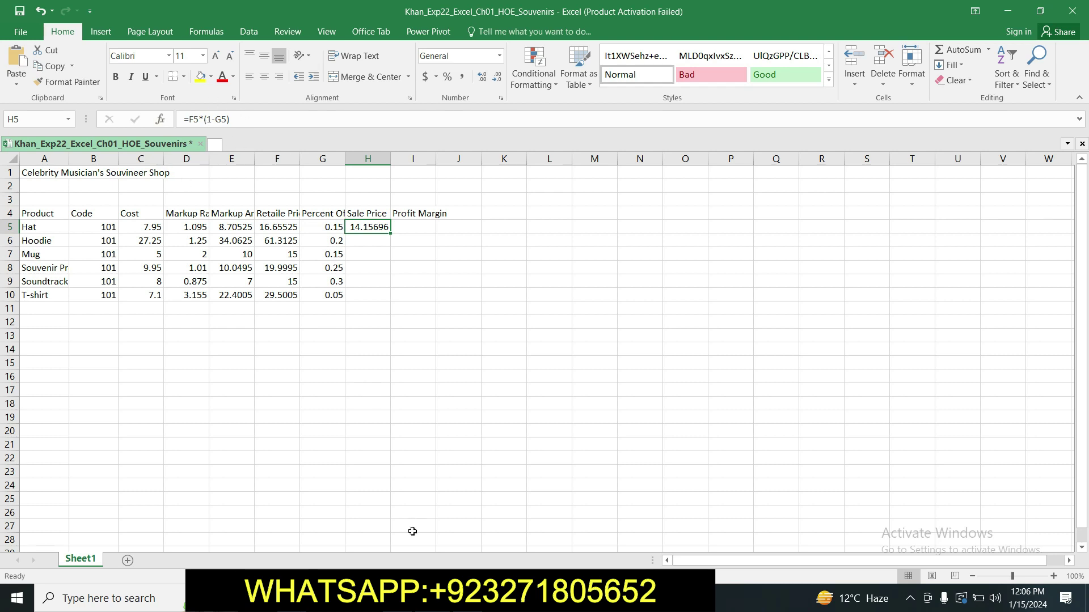
{"action": "key", "text": "alt+Tab"}
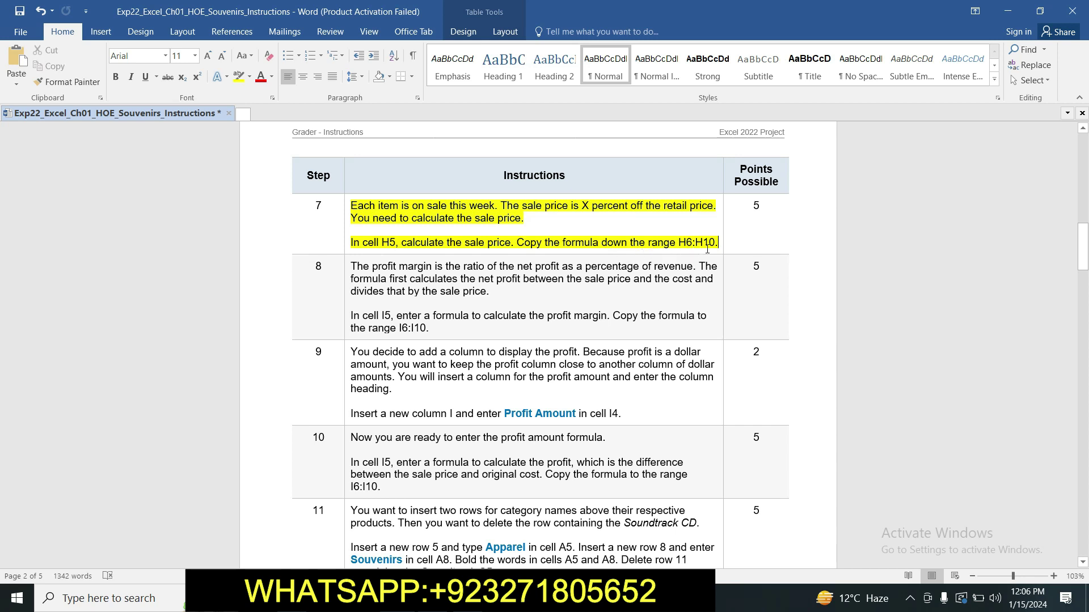
{"action": "key", "text": "alt+Tab"}
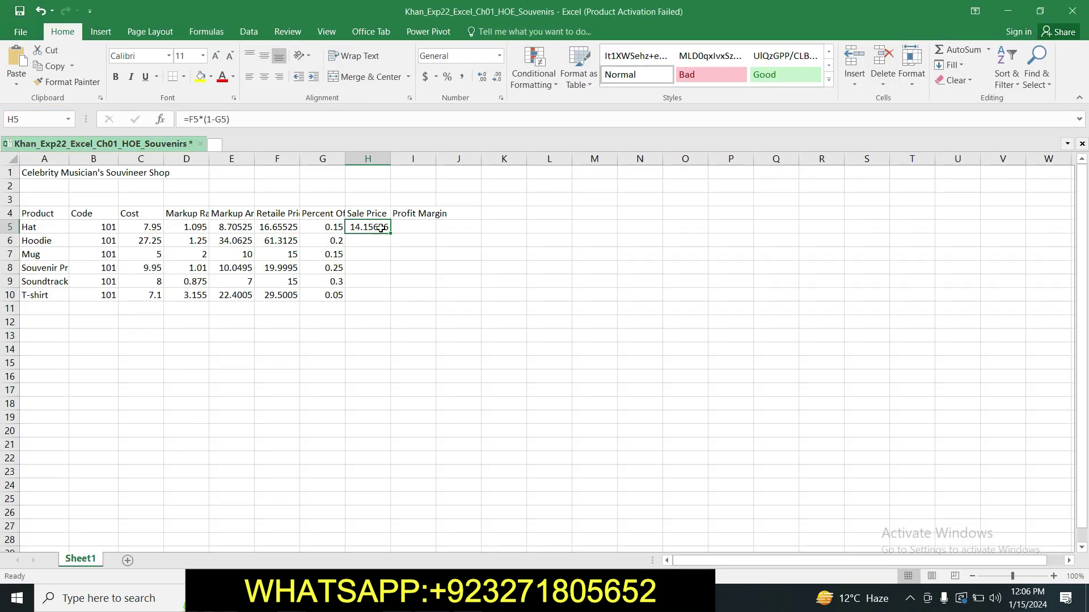
{"action": "left_click_drag", "start_coordinate": [390, 233], "coordinate": [393, 299]}
{"action": "left_click", "coordinate": [475, 443]}
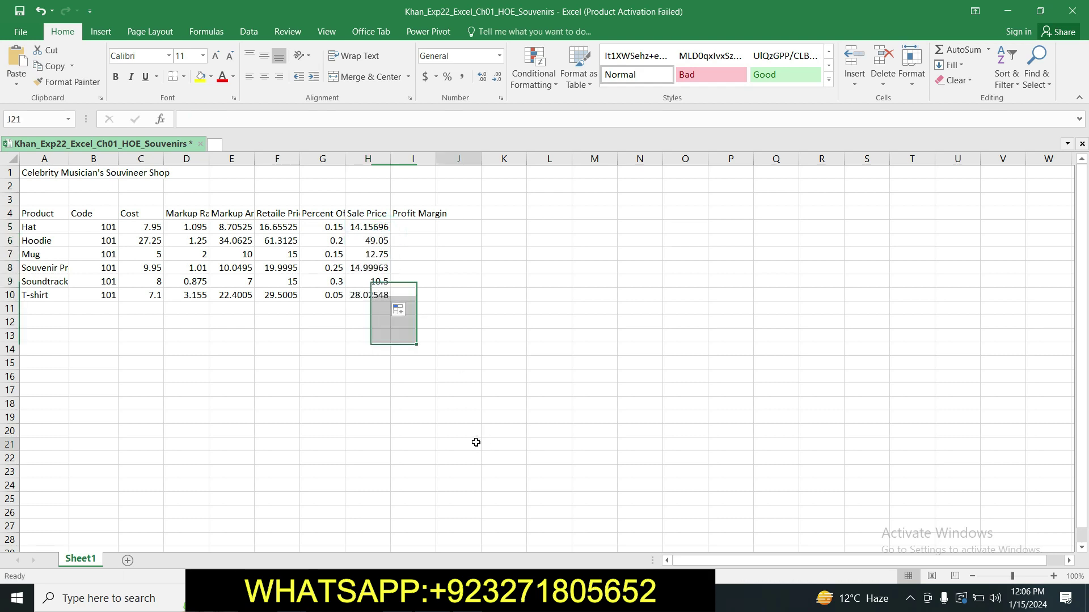
- Switch to the Word instructions and highlight the step 8 profit margin instructions in yellow
{"action": "key", "text": "alt+Tab"}
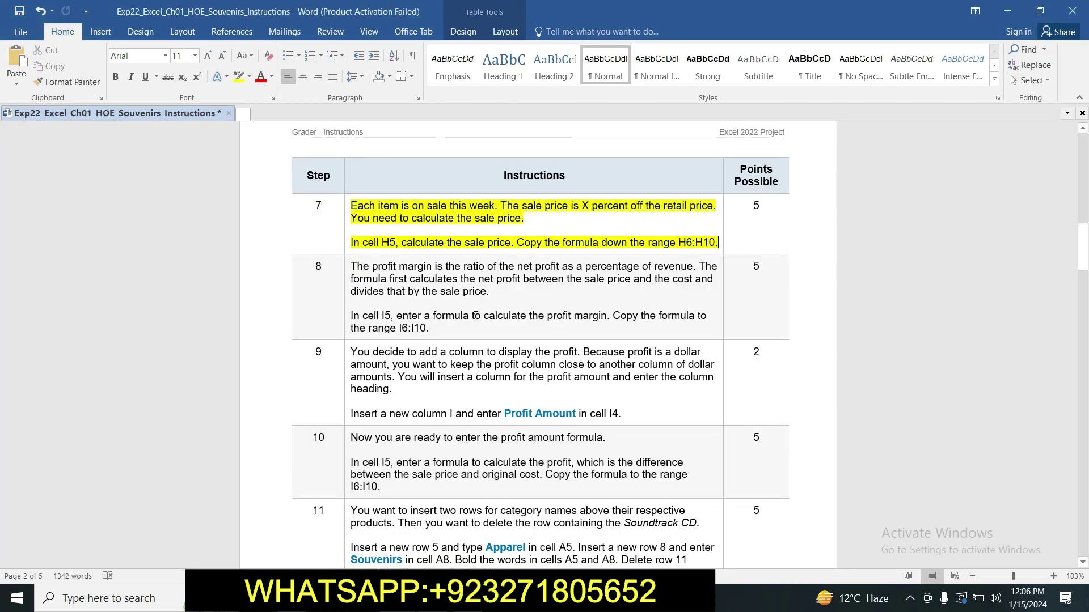
{"action": "mouse_move", "coordinate": [352, 265]}
{"action": "left_mouse_down"}
{"action": "mouse_move", "coordinate": [423, 343]}
{"action": "mouse_move", "coordinate": [429, 331]}
{"action": "left_mouse_up"}
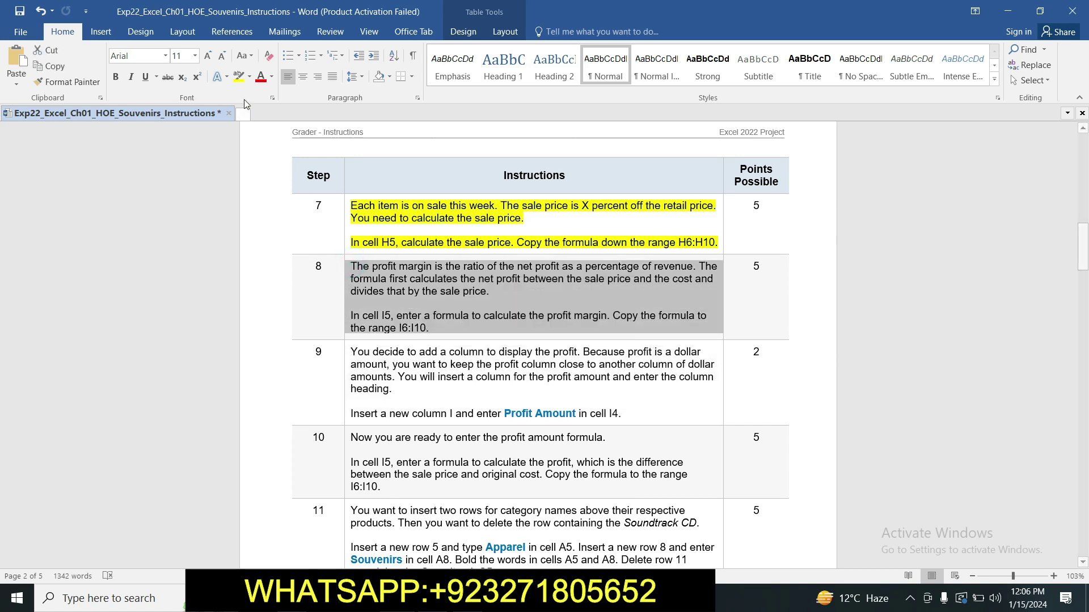
{"action": "left_click", "coordinate": [238, 77]}
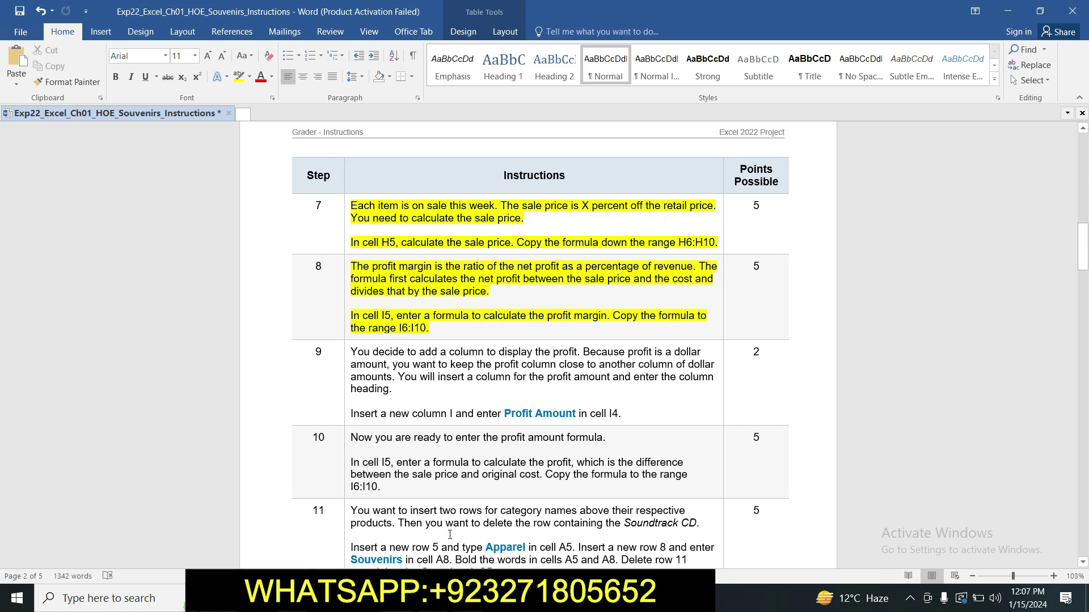
- Switch to the Excel workbook and enter the formula =H5-C5 in cell I5 under Profit Margin
{"action": "left_click", "coordinate": [431, 525]}
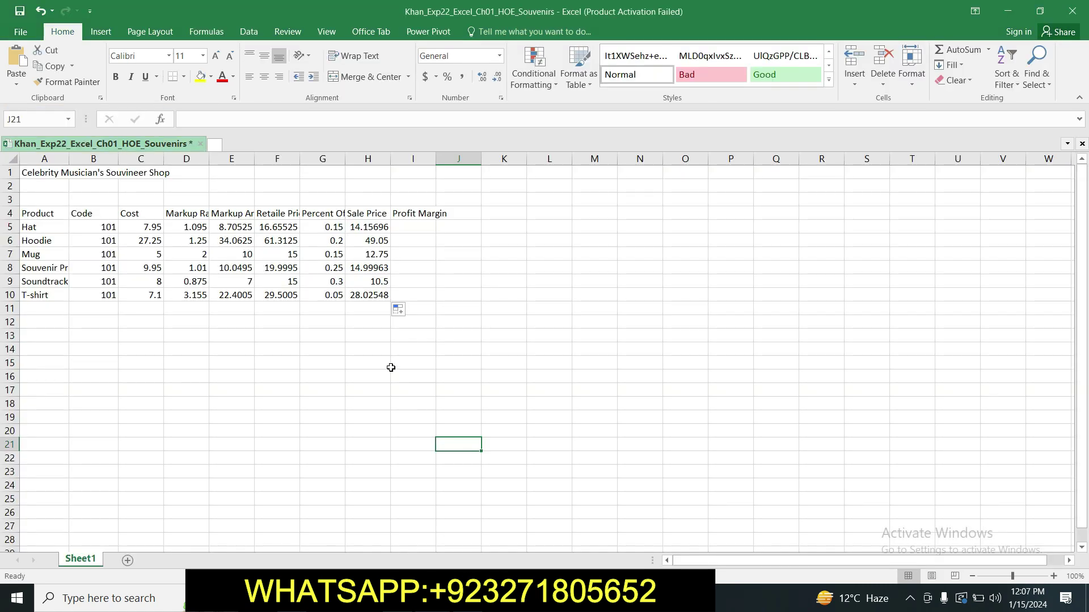
{"action": "left_click", "coordinate": [412, 227]}
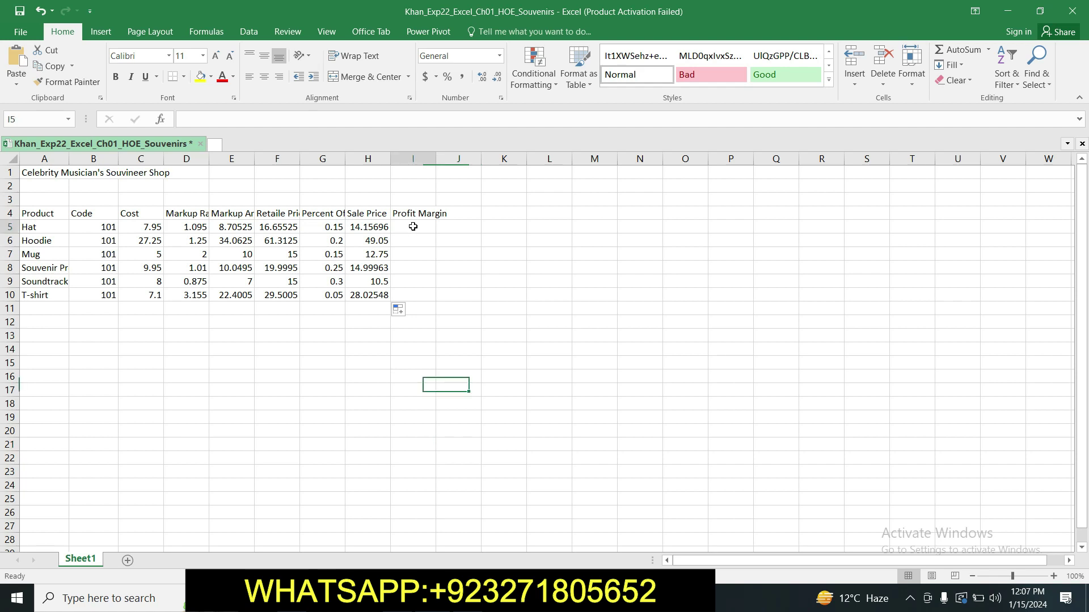
{"action": "type", "text": "="}
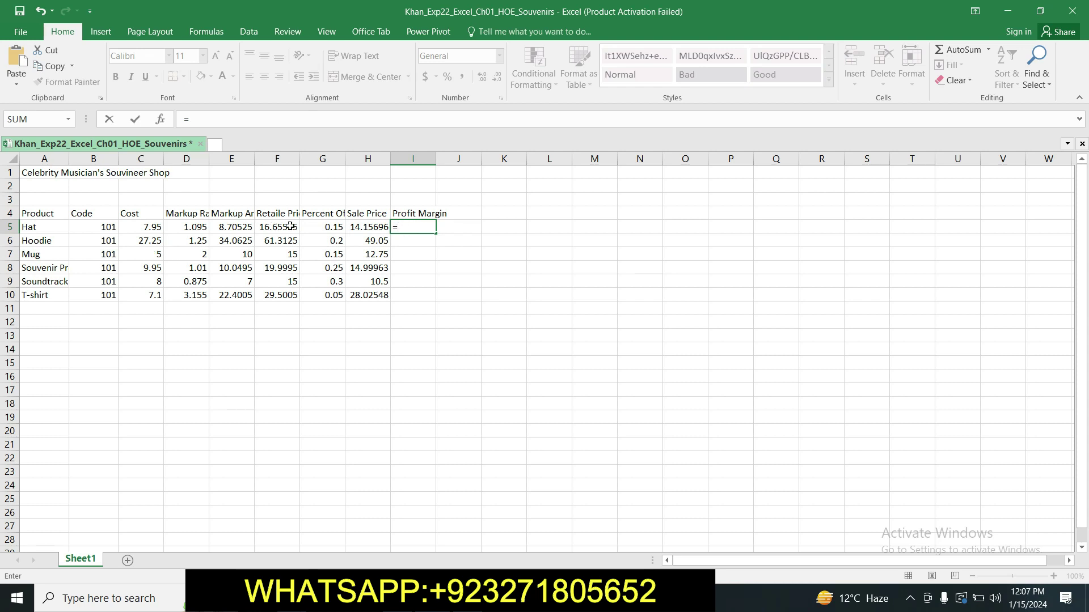
{"action": "left_click", "coordinate": [376, 226]}
{"action": "type", "text": "-"}
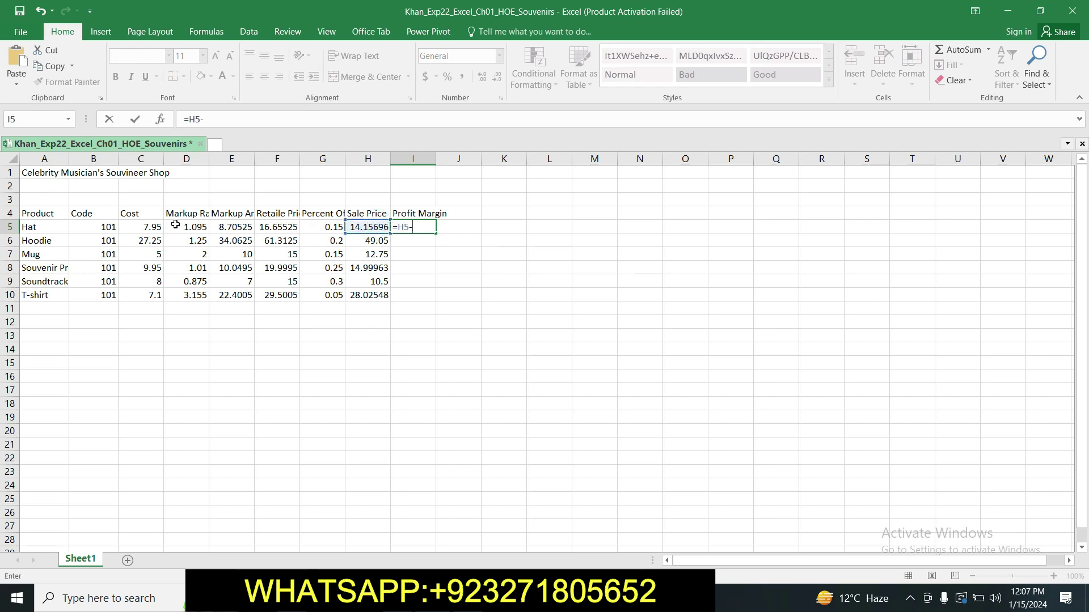
{"action": "left_click", "coordinate": [153, 225]}
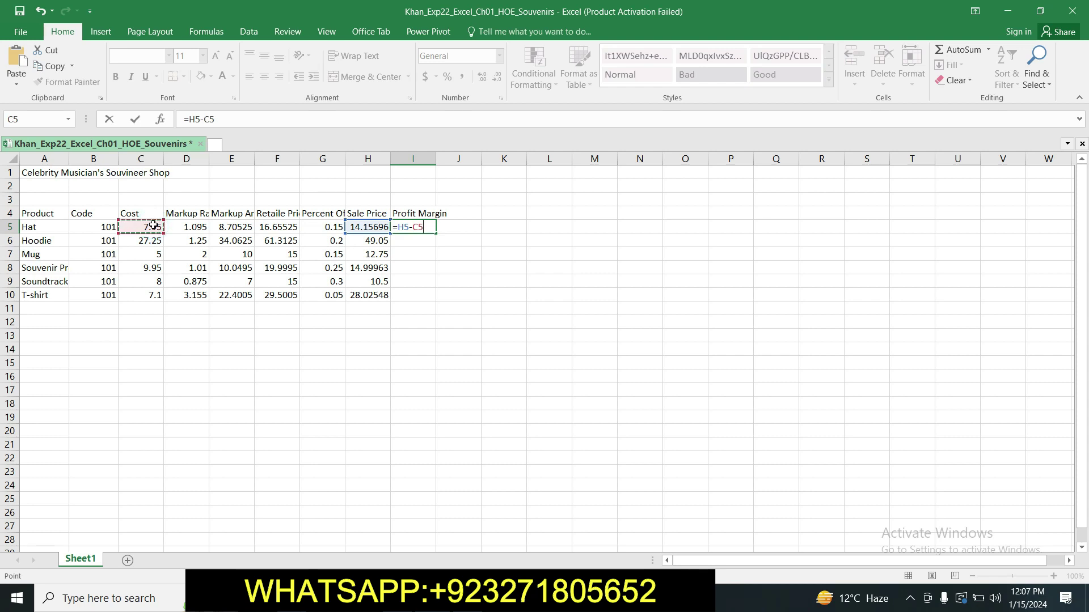
{"action": "key", "text": "Return"}
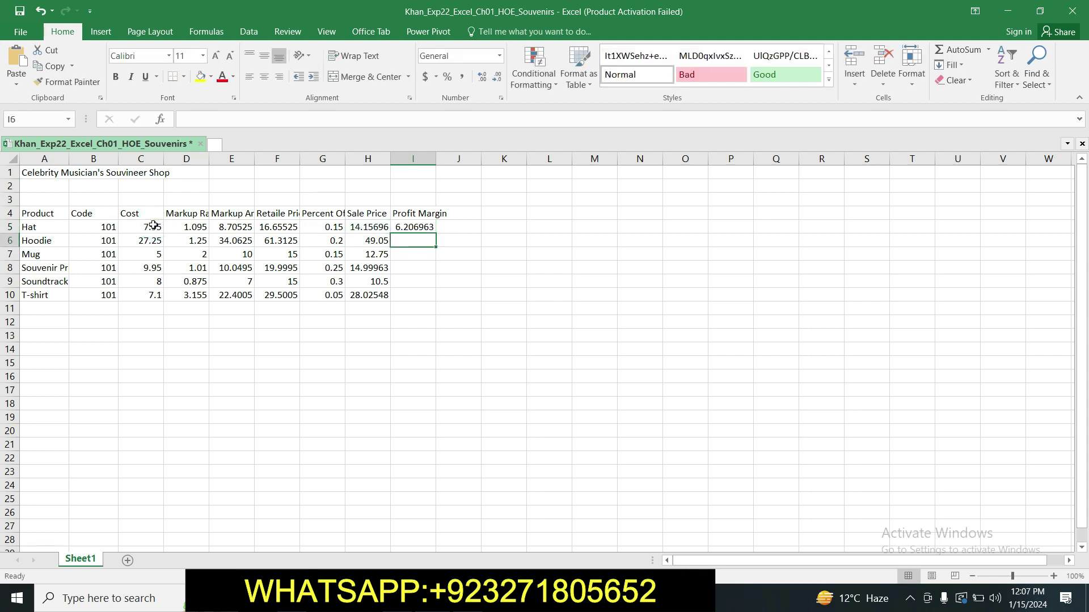
- Recheck step 8 in the Word instructions, then copy the I5 formula down through I10 in Excel
{"action": "left_click", "coordinate": [429, 226]}
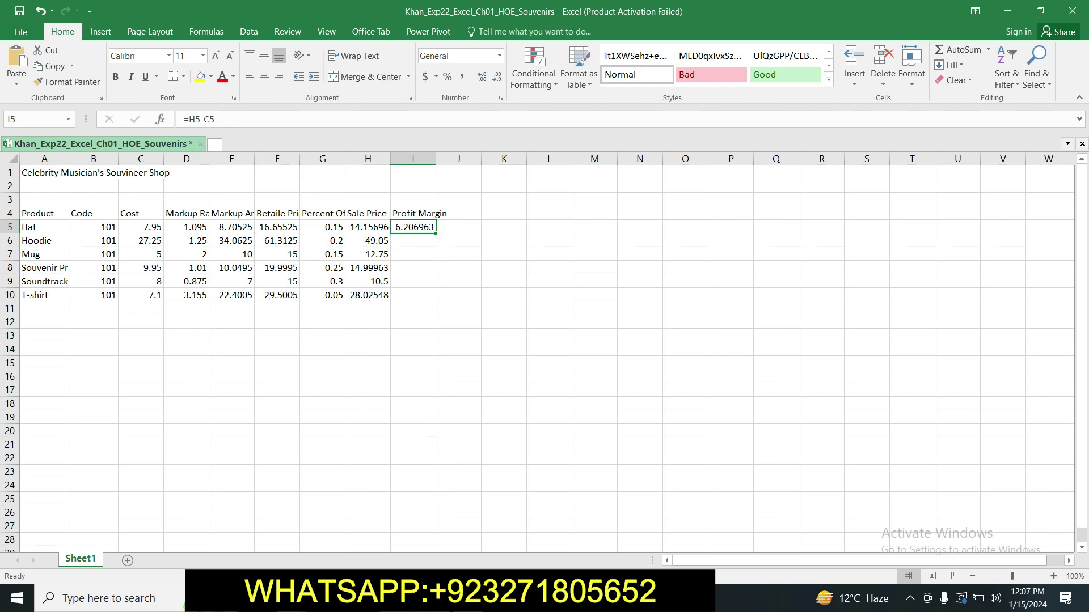
{"action": "key", "text": "alt+Tab"}
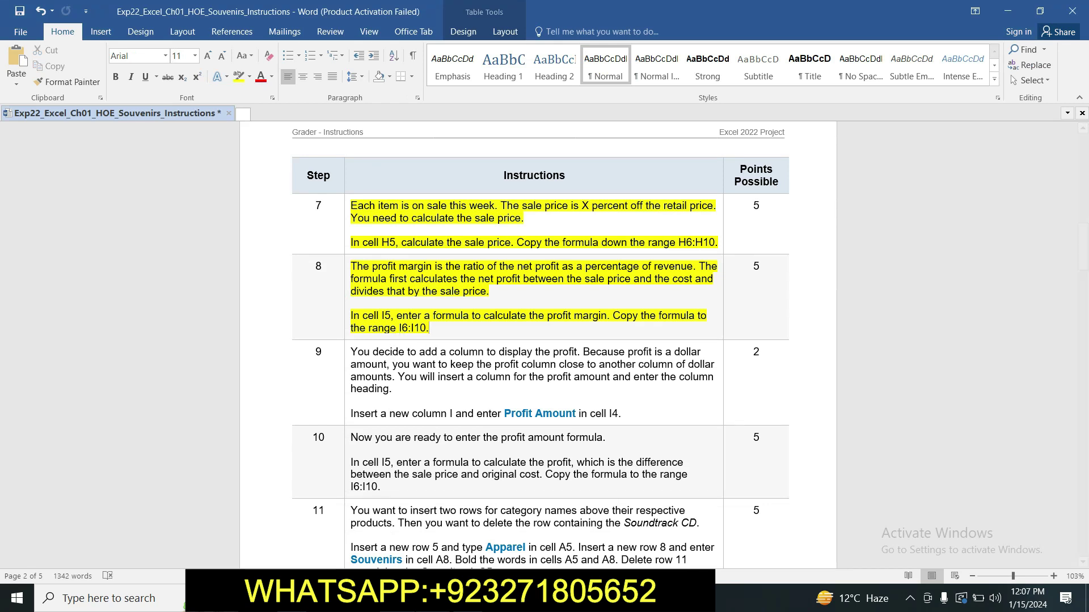
{"action": "key", "text": "alt+Tab"}
{"action": "left_click_drag", "start_coordinate": [435, 231], "coordinate": [439, 300]}
{"action": "left_click", "coordinate": [425, 447]}
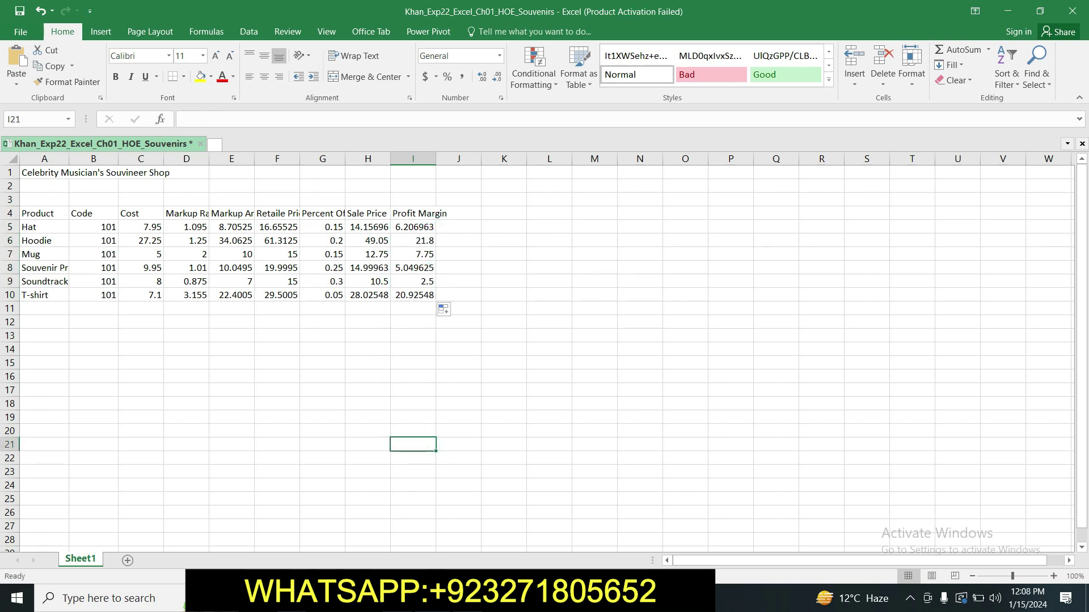
- Switch to the Word instructions and highlight the step 9 instructions about adding a profit column in yellow
{"action": "left_click", "coordinate": [405, 516]}
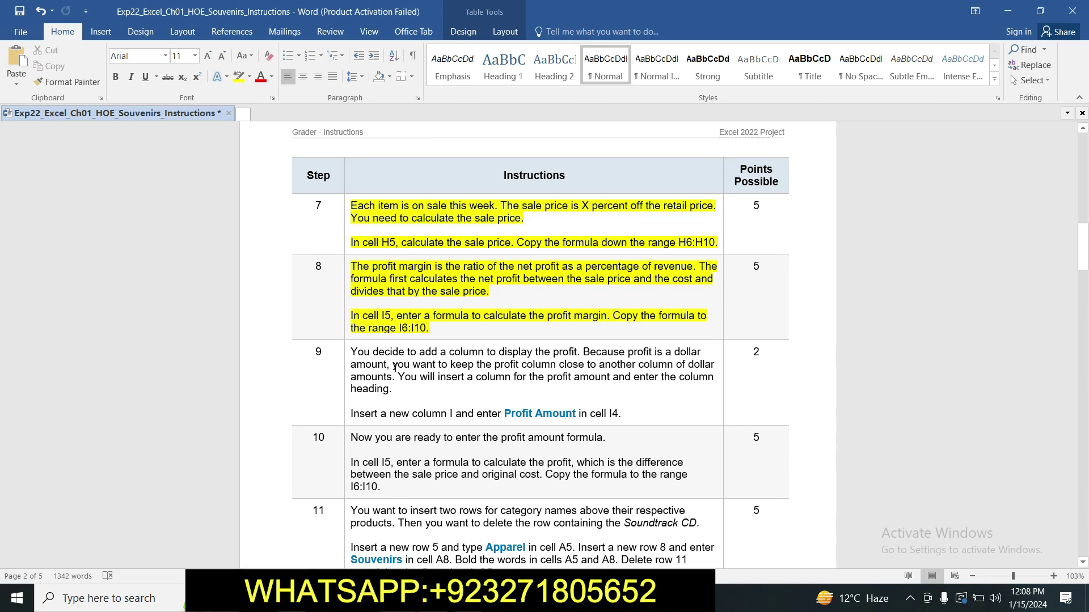
{"action": "left_click_drag", "start_coordinate": [353, 350], "coordinate": [620, 409]}
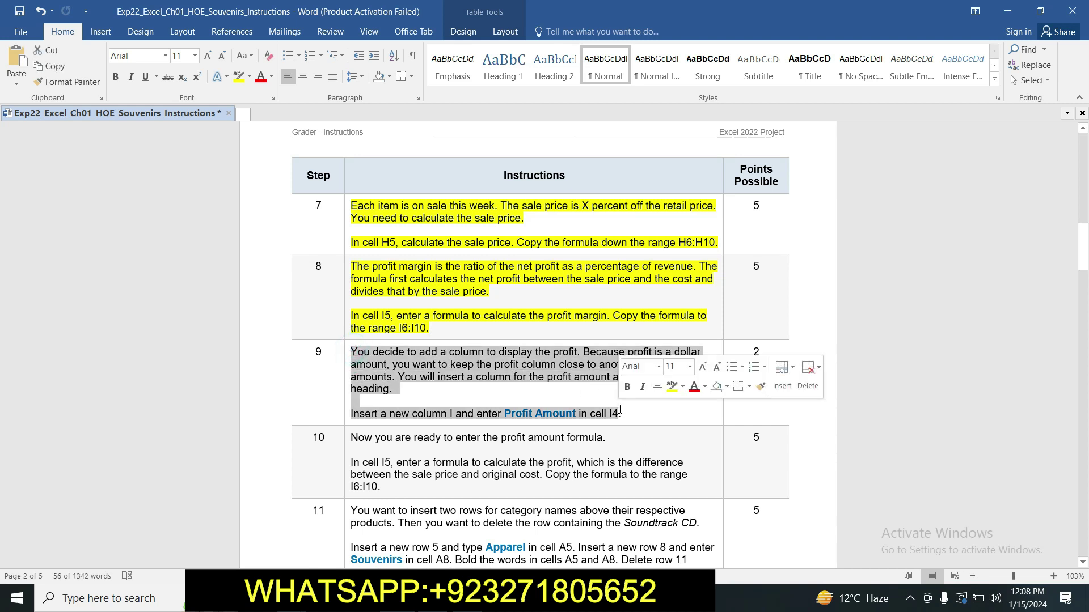
{"action": "left_click", "coordinate": [672, 386]}
{"action": "left_click_drag", "start_coordinate": [1086, 243], "coordinate": [1086, 260]}
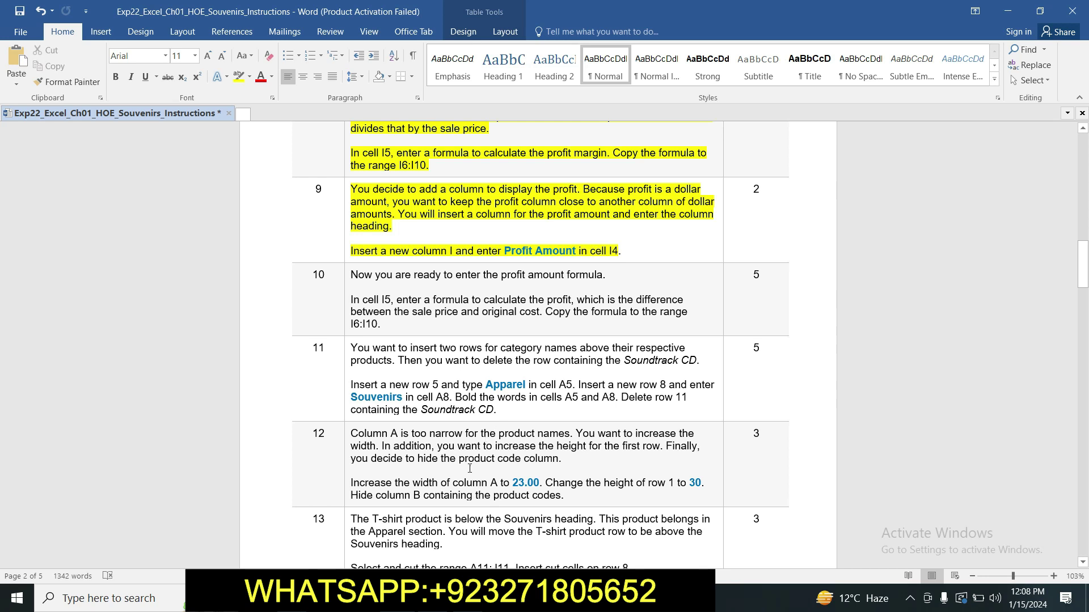
- Switch to the Excel workbook and insert a new column I before the Profit Margin column
{"action": "key", "text": "alt+Tab"}
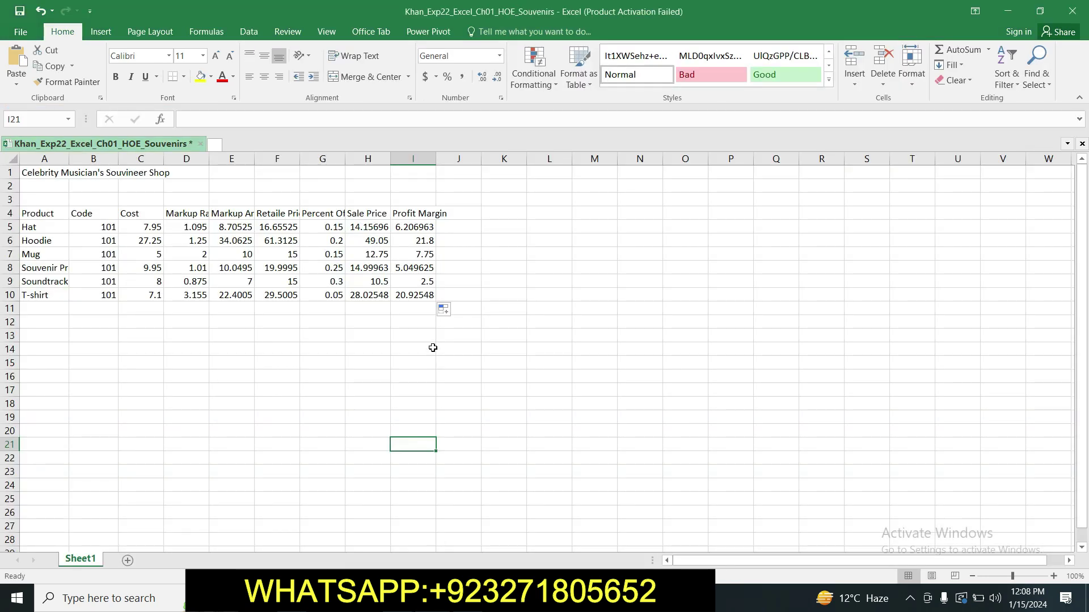
{"action": "left_click", "coordinate": [410, 160]}
{"action": "right_click", "coordinate": [411, 162]}
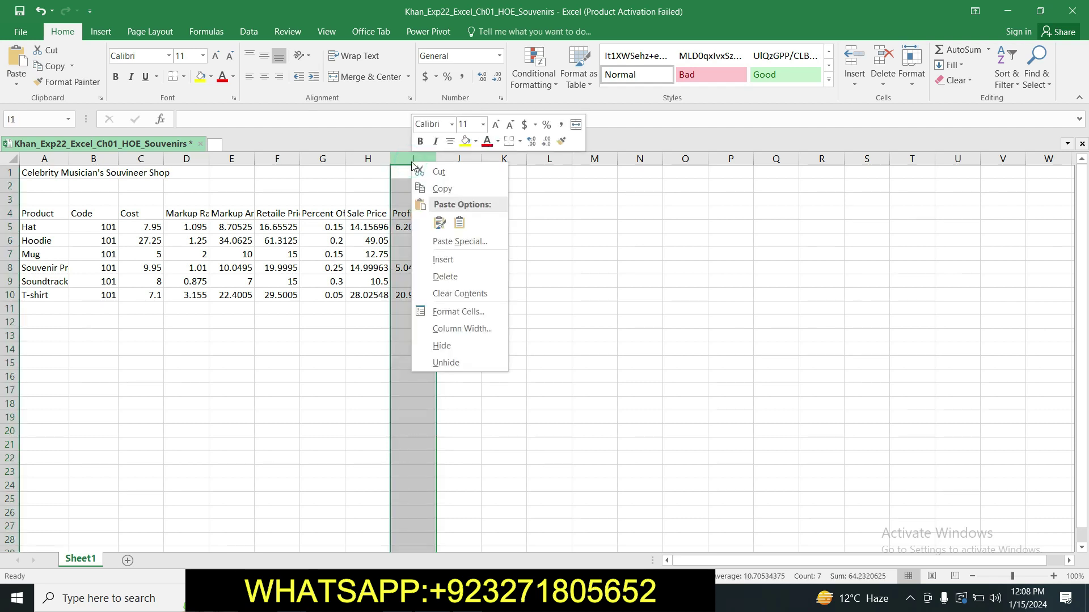
{"action": "left_click", "coordinate": [440, 259]}
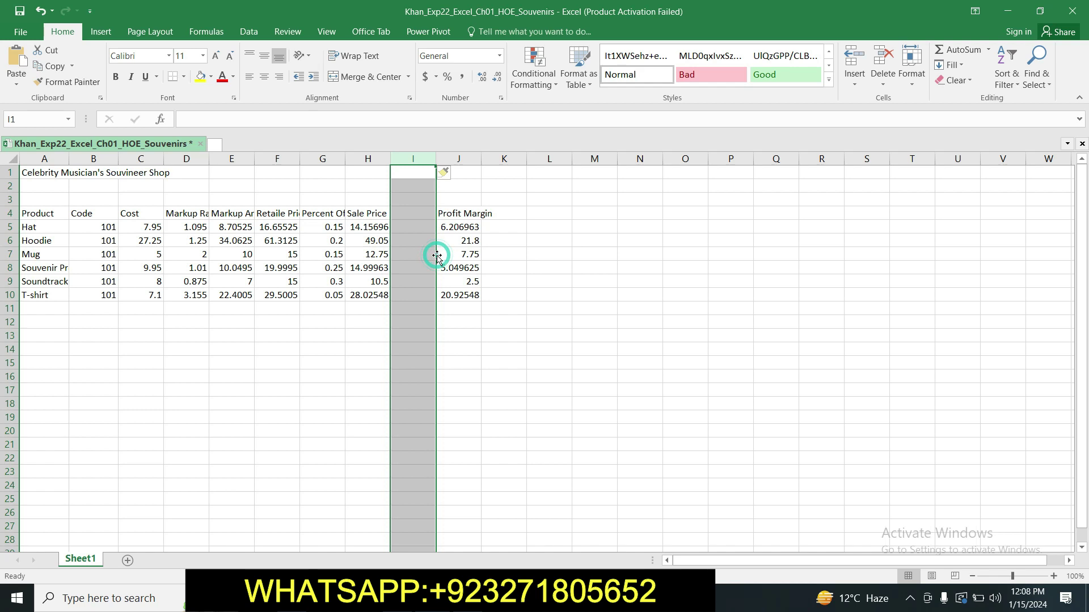
{"action": "left_click", "coordinate": [535, 280]}
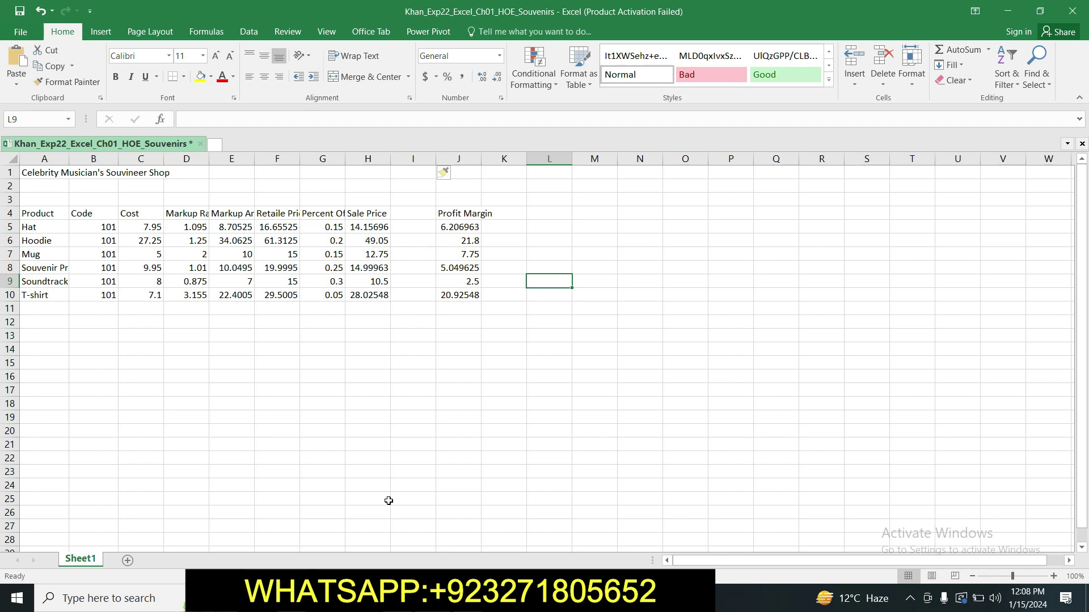
- Copy the heading Profit Amount from step 9 of the Word instructions and paste it into cell I4 in Excel
{"action": "left_click", "coordinate": [386, 599]}
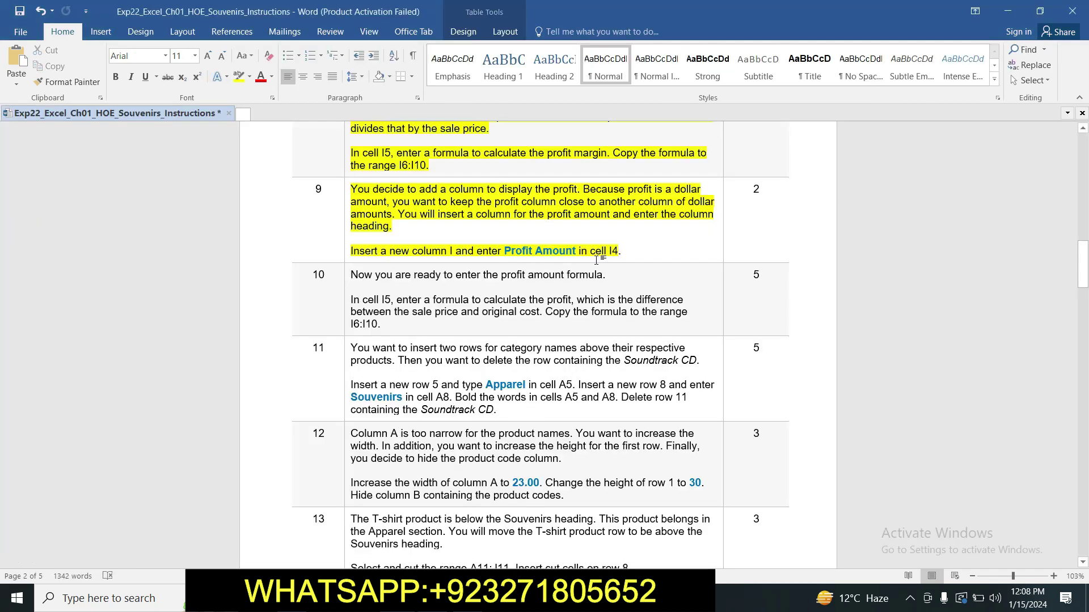
{"action": "left_click_drag", "start_coordinate": [506, 251], "coordinate": [575, 256]}
{"action": "key", "text": "ctrl+c"}
{"action": "left_click", "coordinate": [435, 599]}
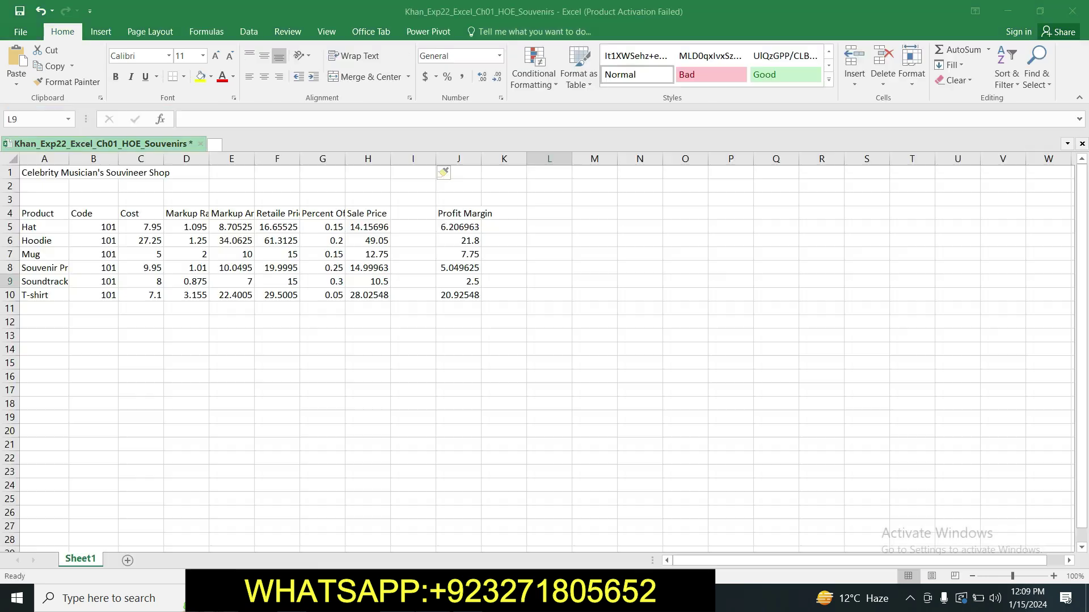
{"action": "left_click", "coordinate": [410, 211]}
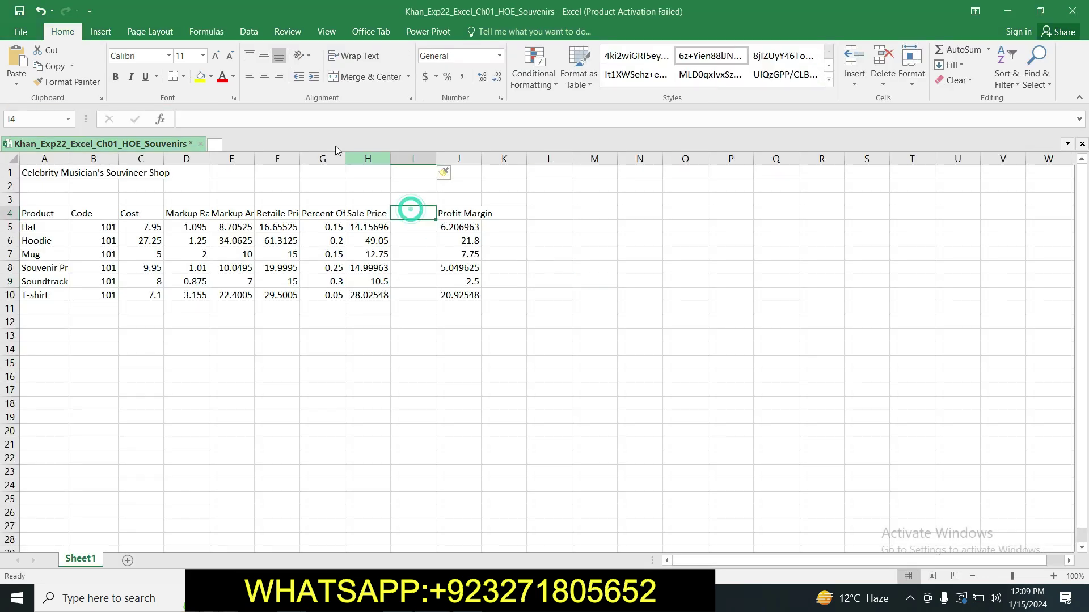
{"action": "left_click", "coordinate": [319, 118]}
{"action": "key", "text": "ctrl+v"}
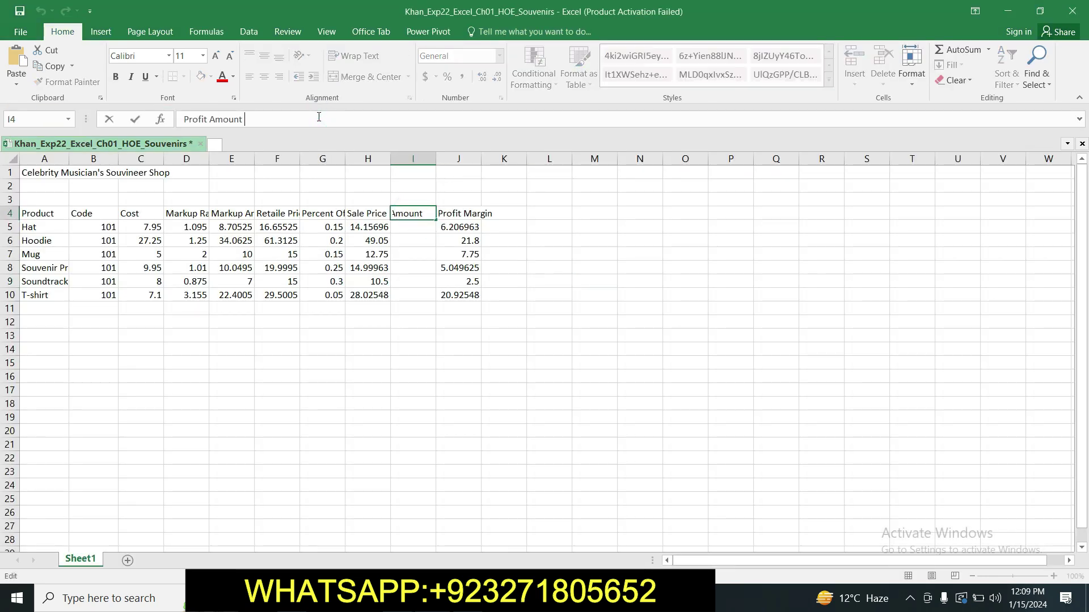
{"action": "key", "text": "Return"}
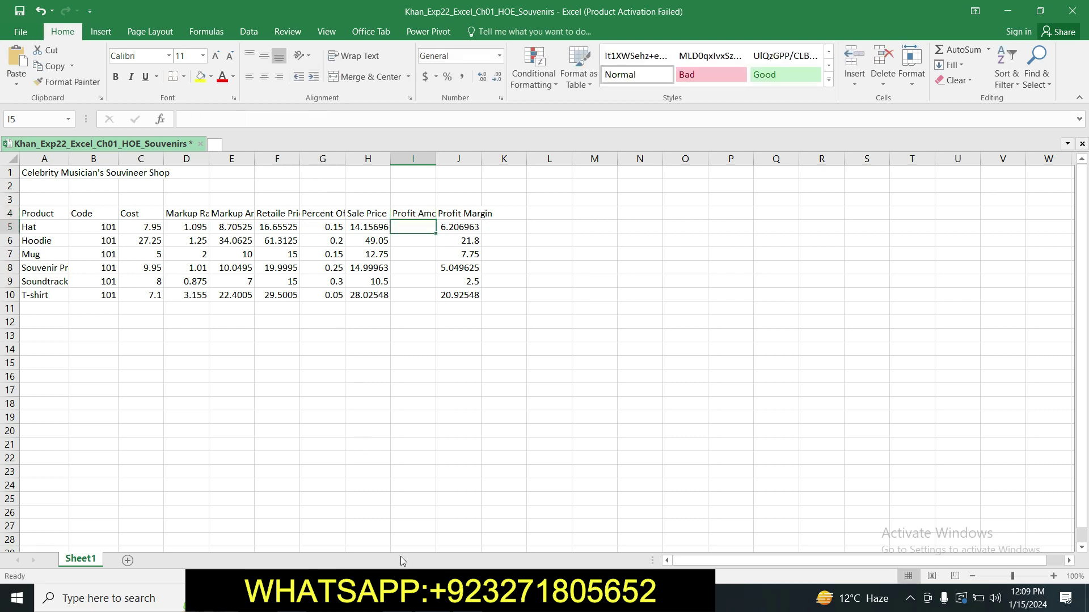
- Switch to the Word instructions and highlight the step 10 profit amount formula instructions in yellow
{"action": "left_click", "coordinate": [402, 599]}
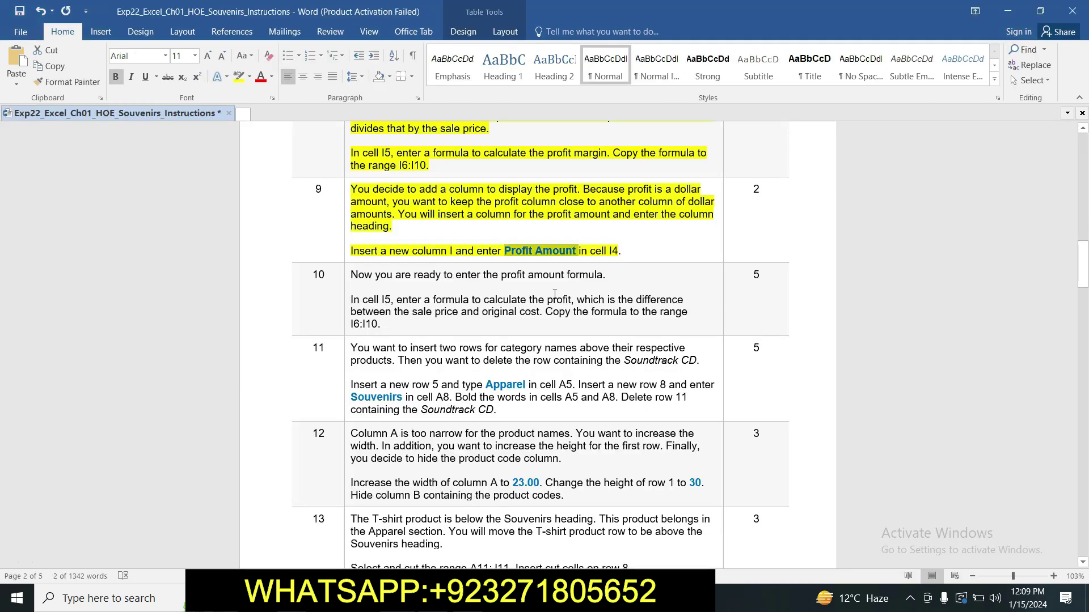
{"action": "left_click", "coordinate": [348, 274]}
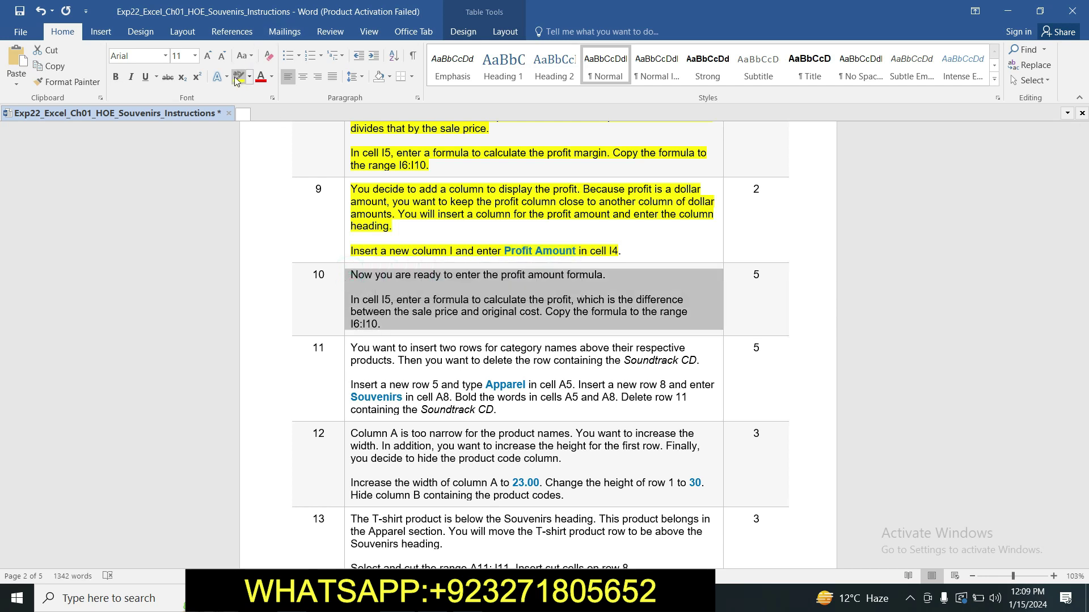
{"action": "left_click", "coordinate": [237, 78]}
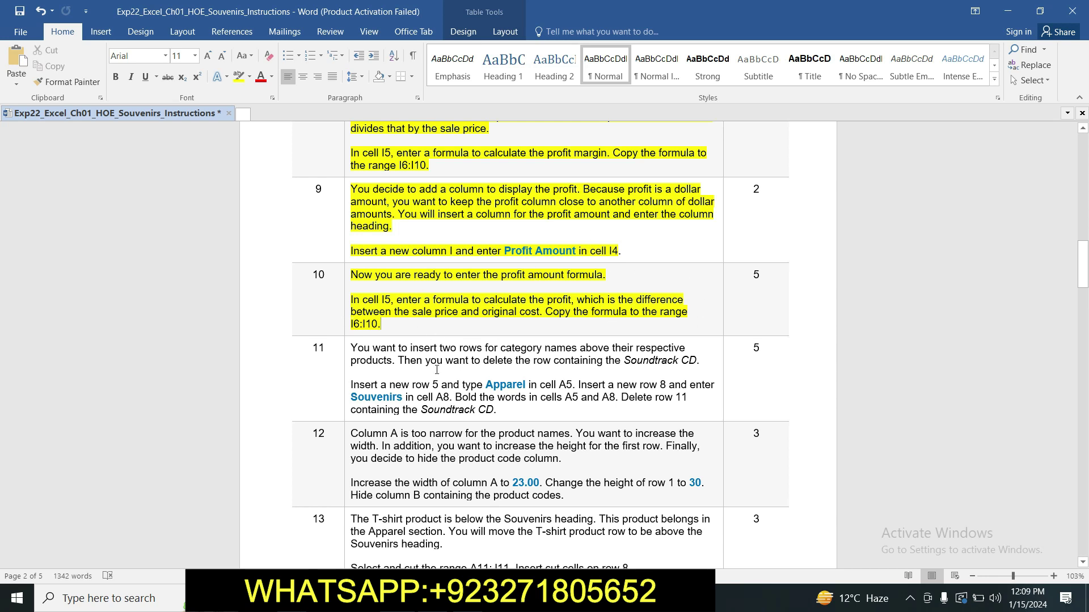
- Switch to Excel, recheck step 10 in Word while editing, and enter the formula =H5-C5 in cell I5 under Profit Amount
{"action": "key", "text": "alt+Tab"}
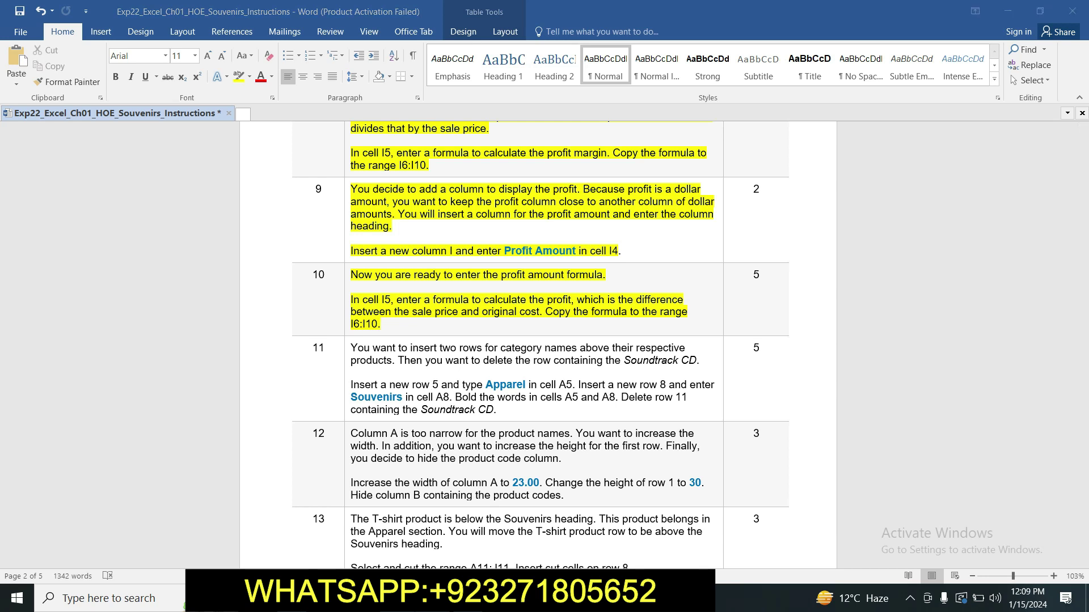
{"action": "type", "text": "="}
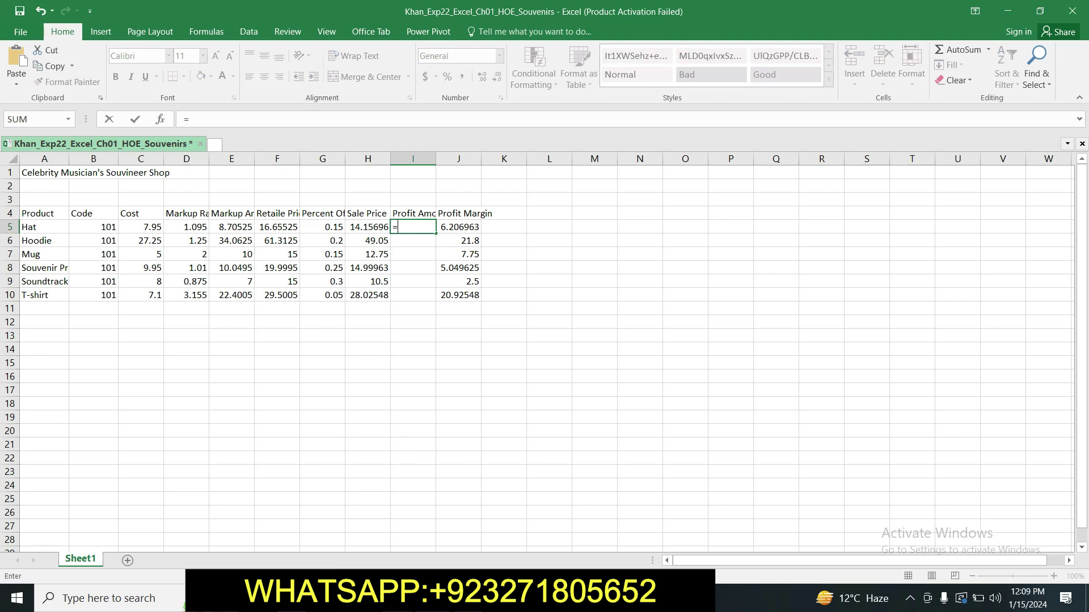
{"action": "left_click", "coordinate": [398, 598]}
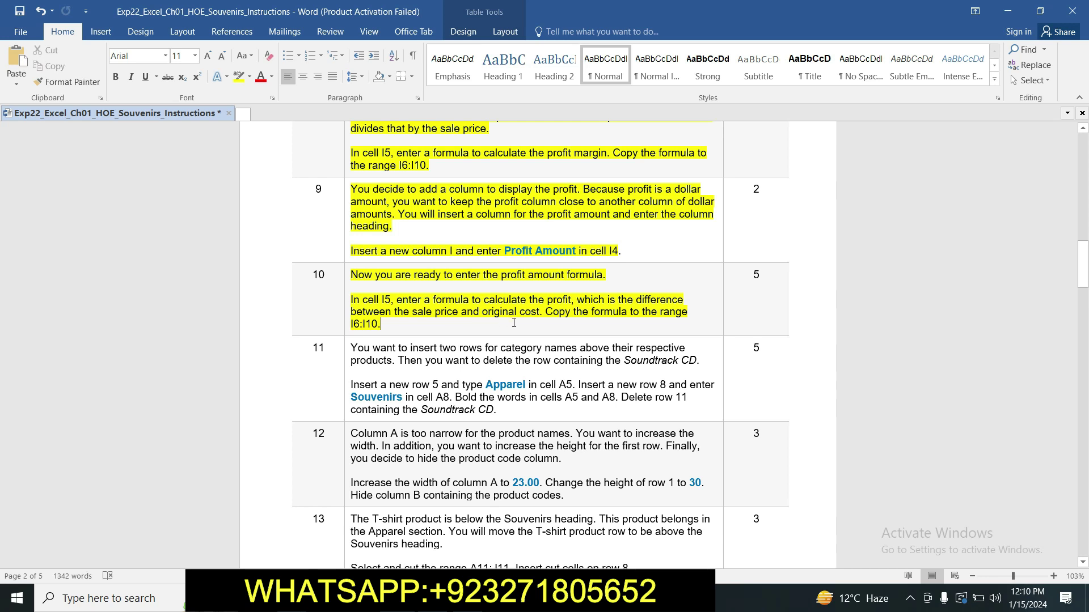
{"action": "key", "text": "alt+Tab"}
{"action": "type", "text": "="}
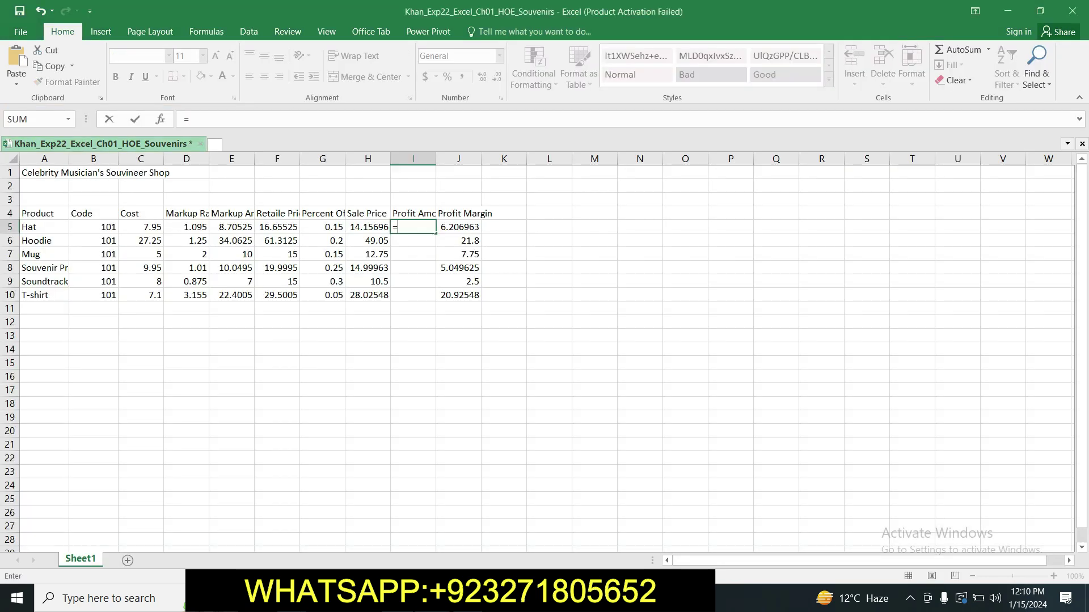
{"action": "left_click", "coordinate": [367, 226]}
{"action": "type", "text": "-"}
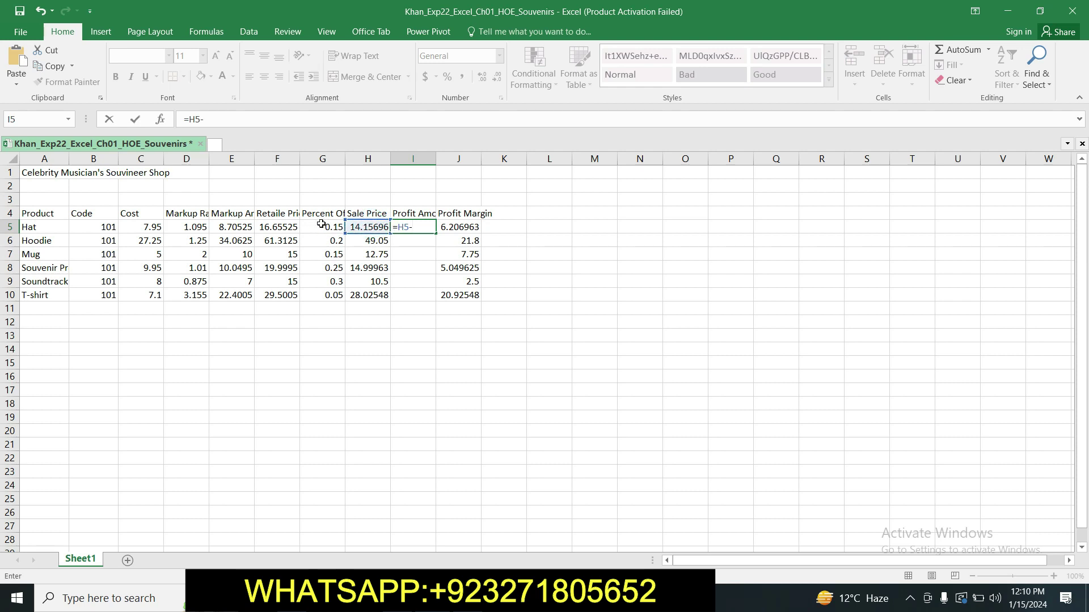
{"action": "left_click", "coordinate": [139, 227]}
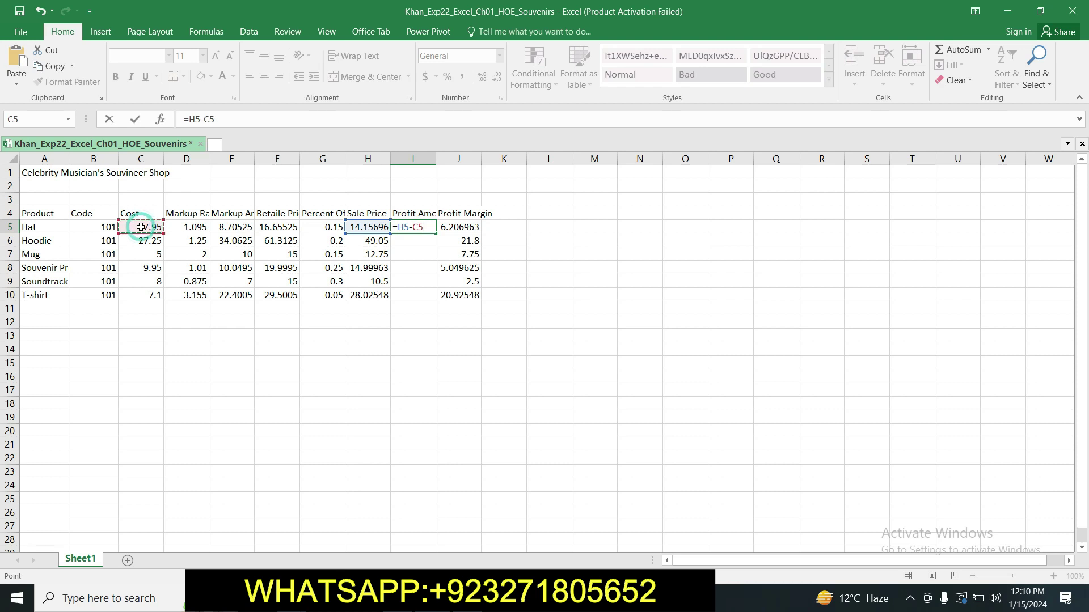
{"action": "key", "text": "Return"}
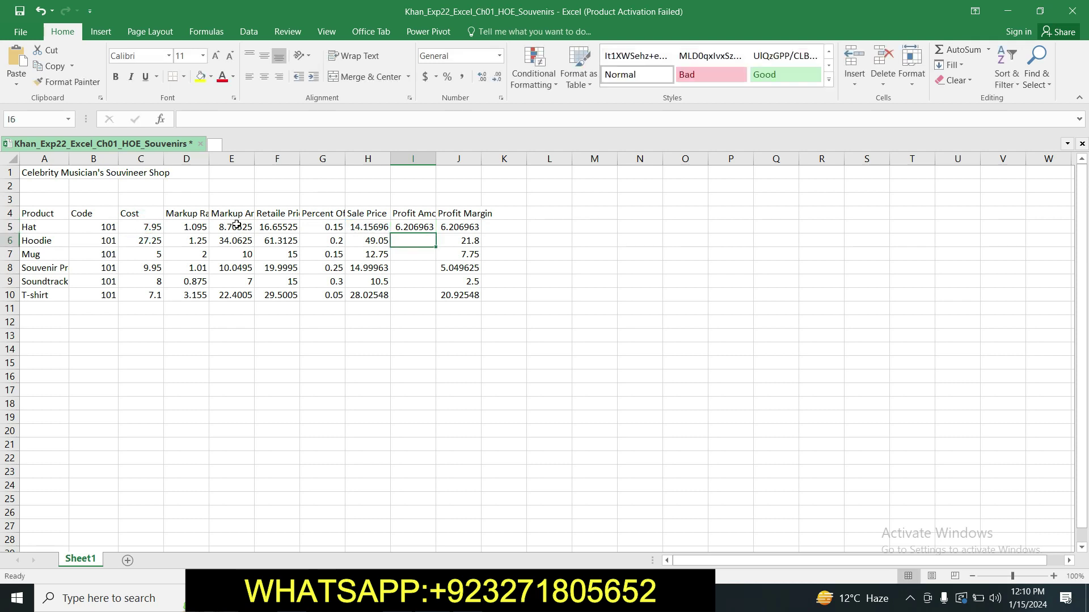
- Recheck step 10 in the Word instructions, then copy the Profit Amount formula in I5 down through I10 in Excel
{"action": "left_click", "coordinate": [422, 227]}
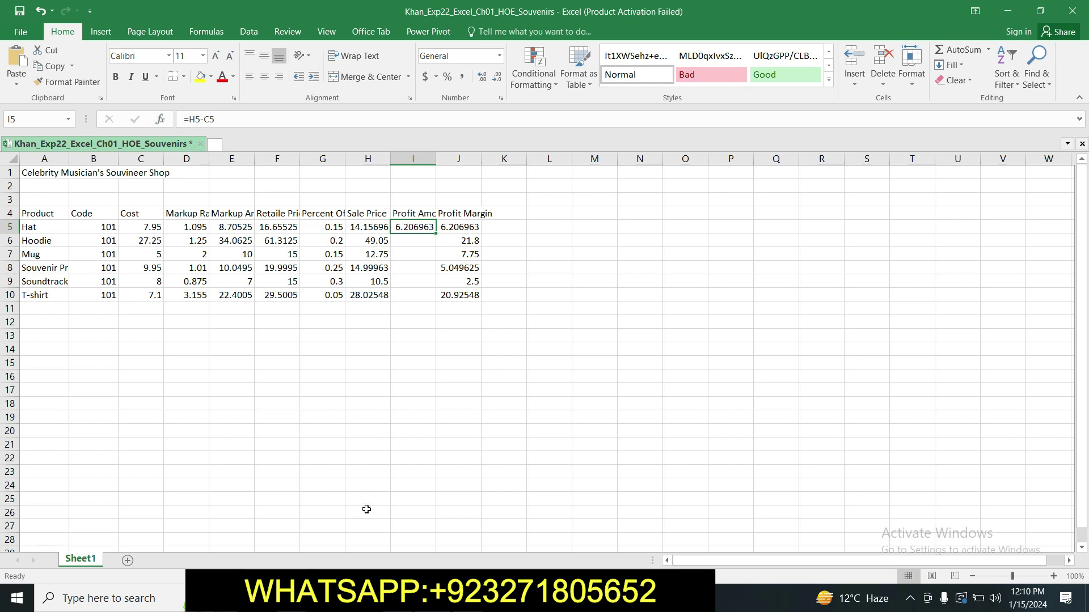
{"action": "key", "text": "alt+Tab"}
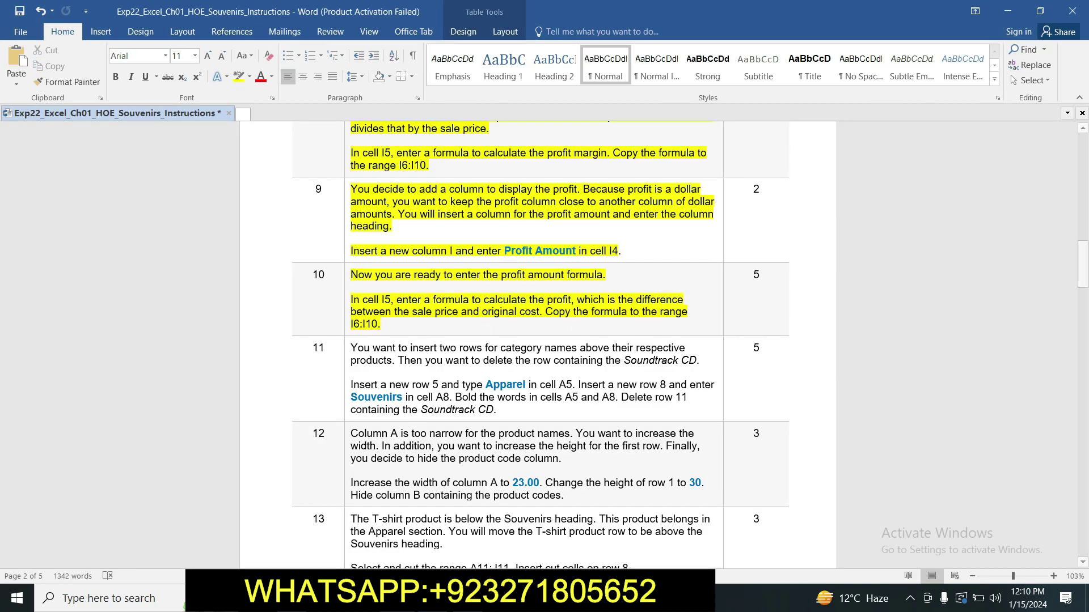
{"action": "key", "text": "alt+Tab"}
{"action": "left_click_drag", "start_coordinate": [435, 233], "coordinate": [440, 301]}
{"action": "left_click", "coordinate": [451, 457]}
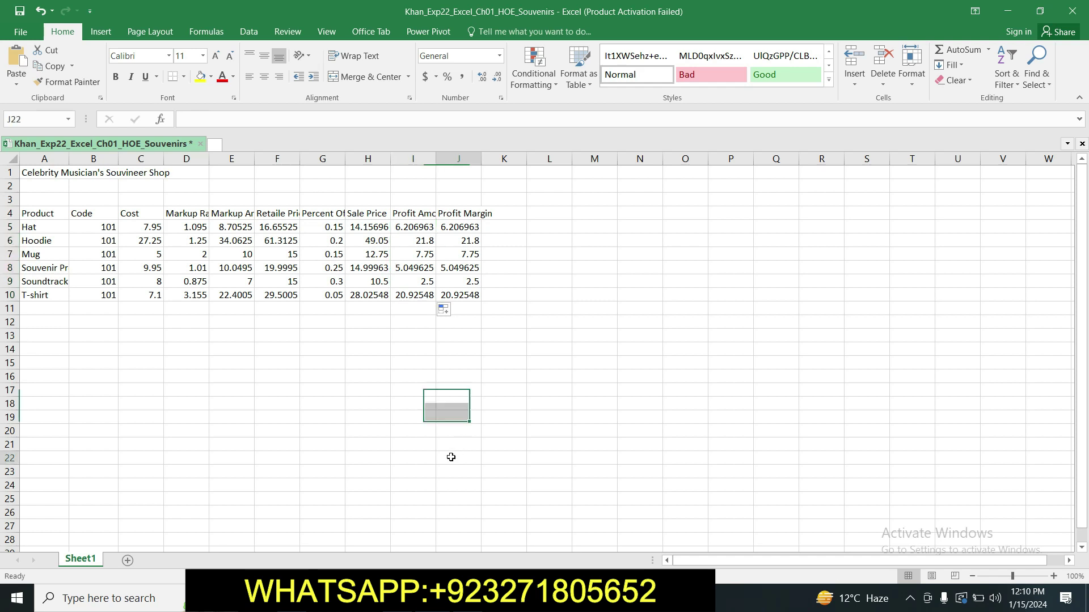
- Switch to the Word instructions and highlight the step 11 instructions about inserting category rows in yellow
{"action": "key", "text": "alt+Tab"}
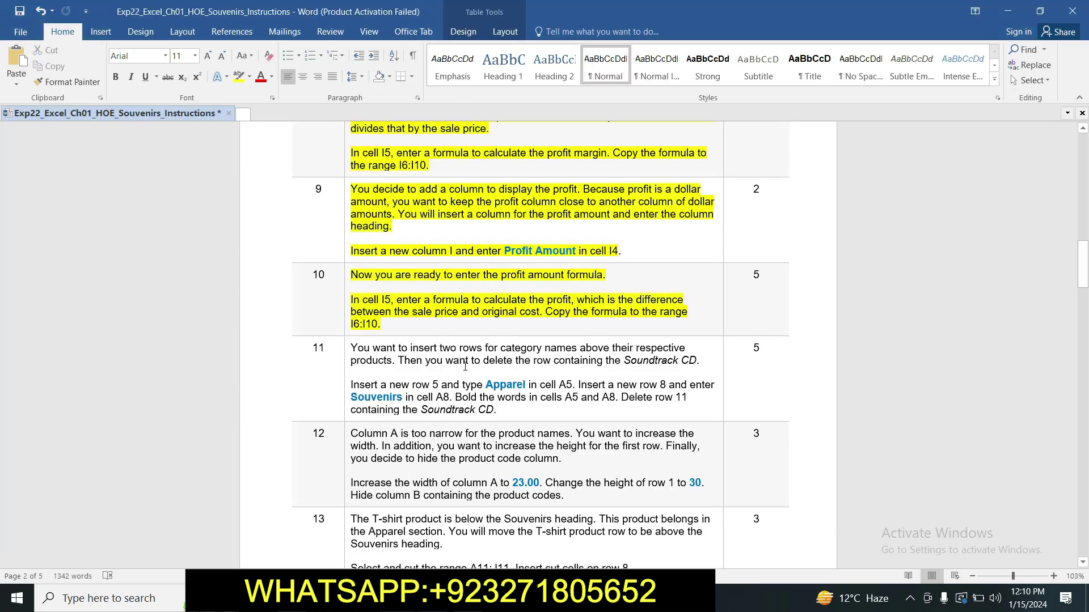
{"action": "left_click_drag", "start_coordinate": [1082, 264], "coordinate": [1087, 284]}
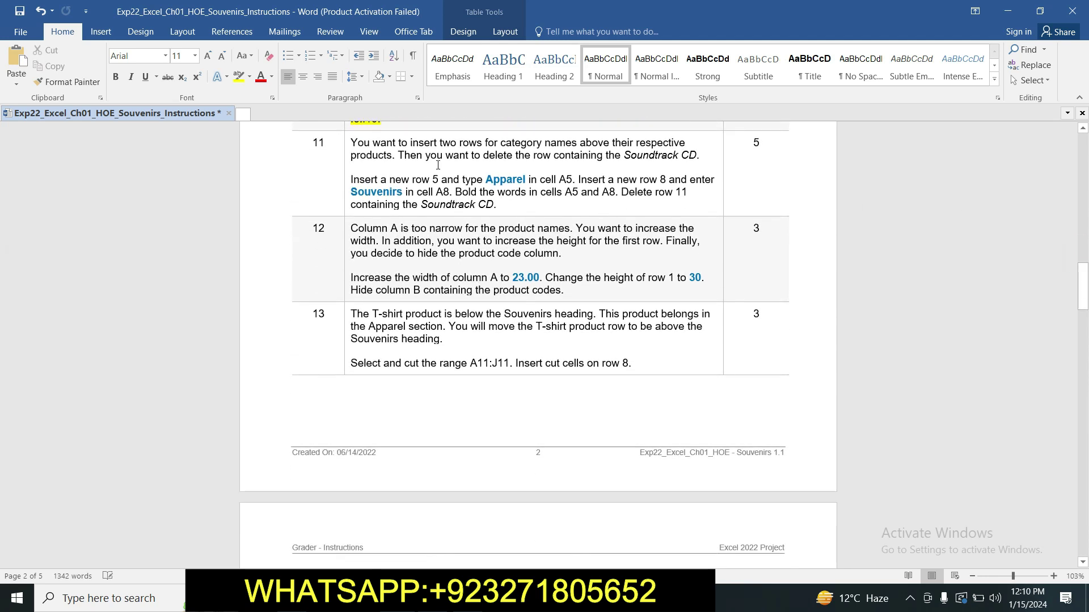
{"action": "left_click", "coordinate": [349, 142]}
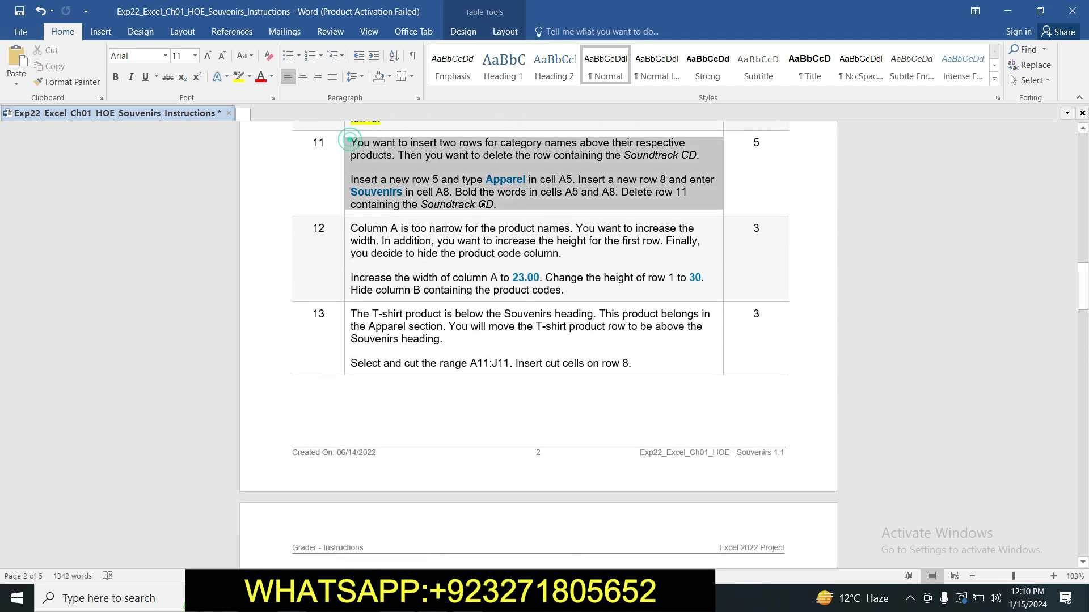
{"action": "left_click", "coordinate": [237, 78]}
{"action": "left_click", "coordinate": [383, 184]}
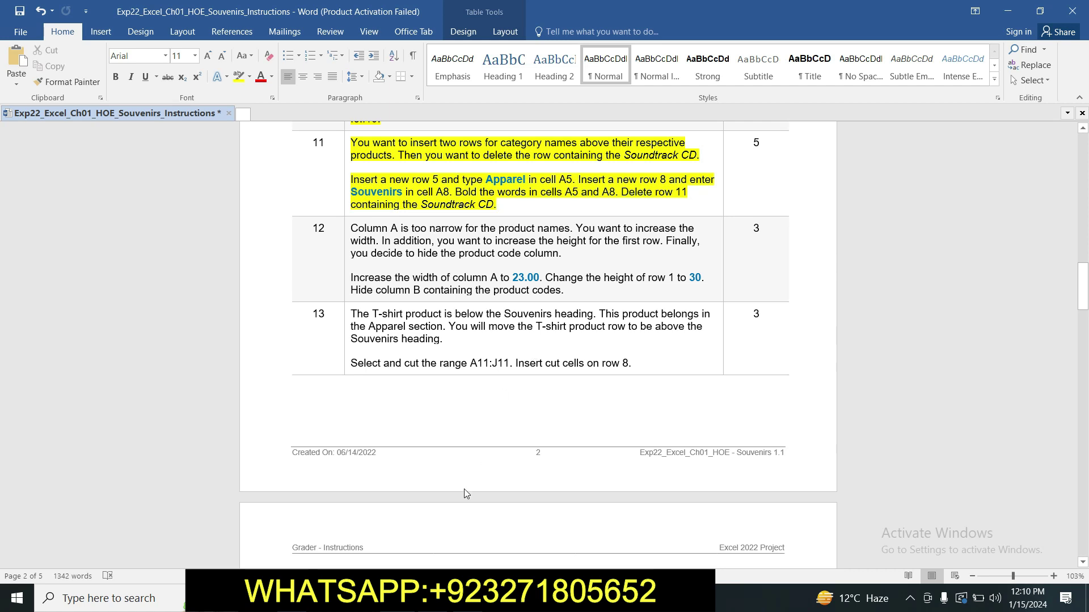
- Switch to the Excel workbook and insert a new blank row 5 above the Hat product row
{"action": "mouse_move", "coordinate": [432, 599]}
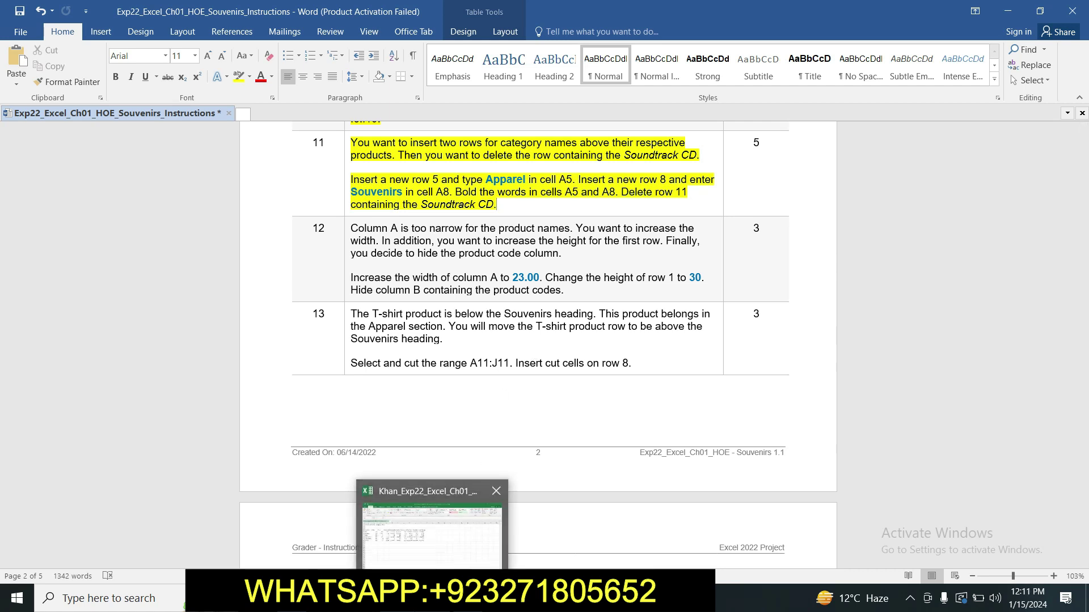
{"action": "left_click", "coordinate": [431, 530]}
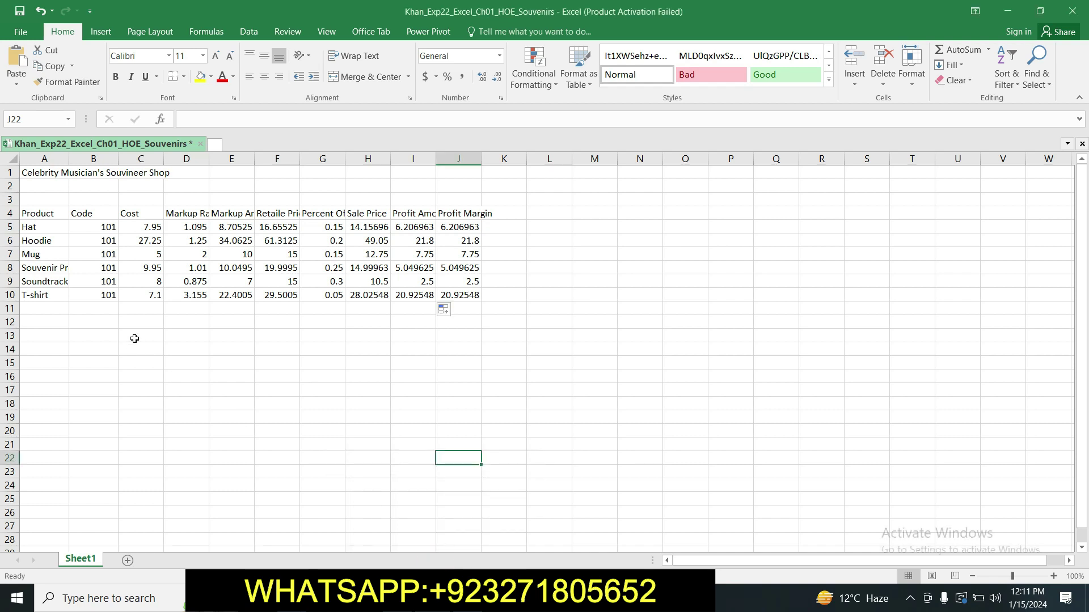
{"action": "left_click", "coordinate": [11, 226]}
{"action": "right_click", "coordinate": [11, 225]}
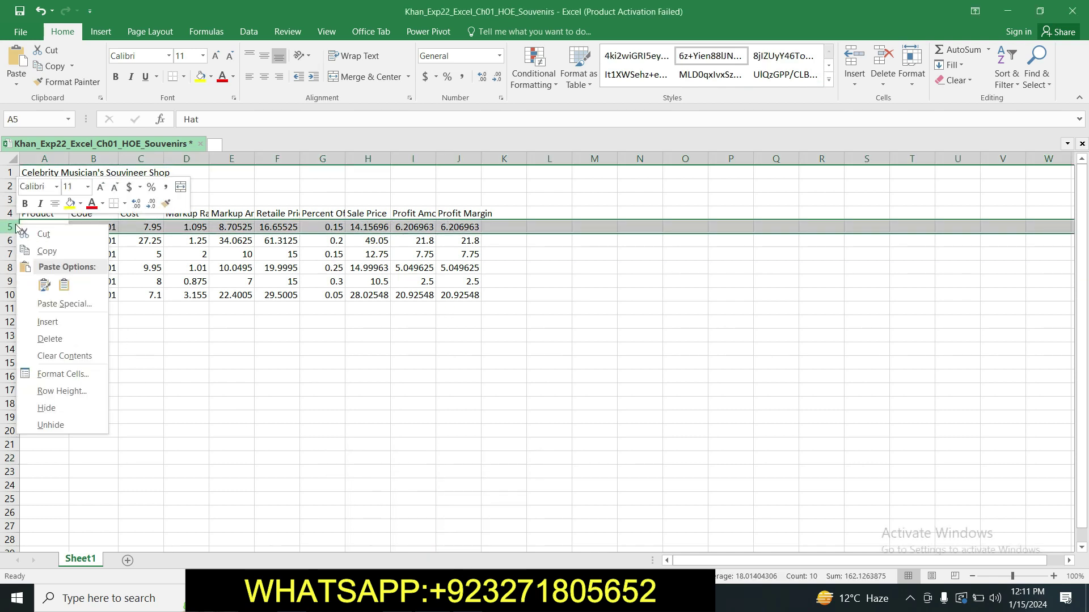
{"action": "left_click", "coordinate": [49, 322]}
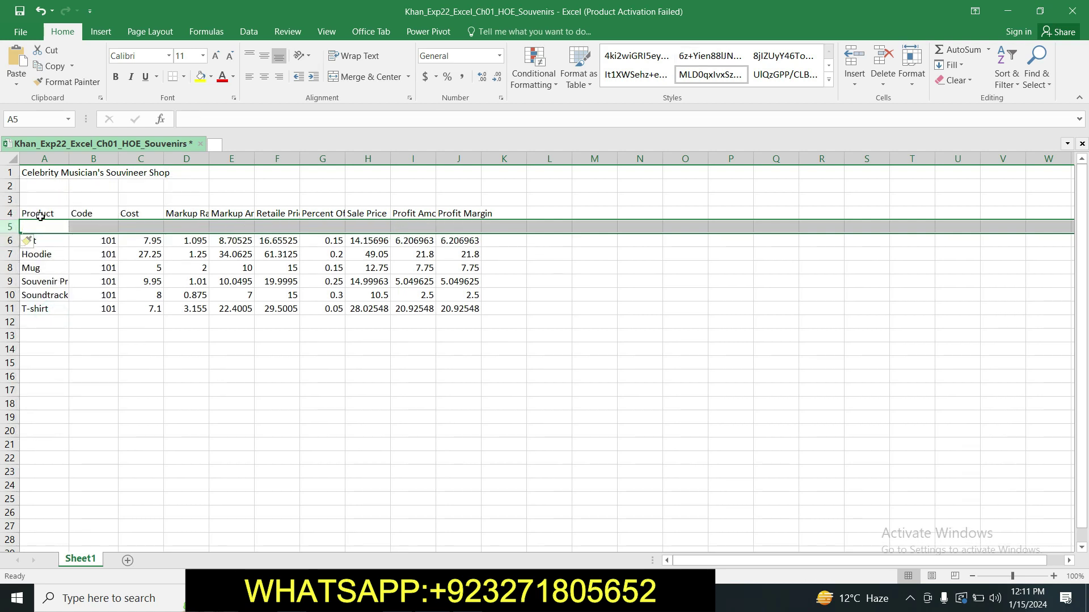
{"action": "left_click", "coordinate": [147, 367]}
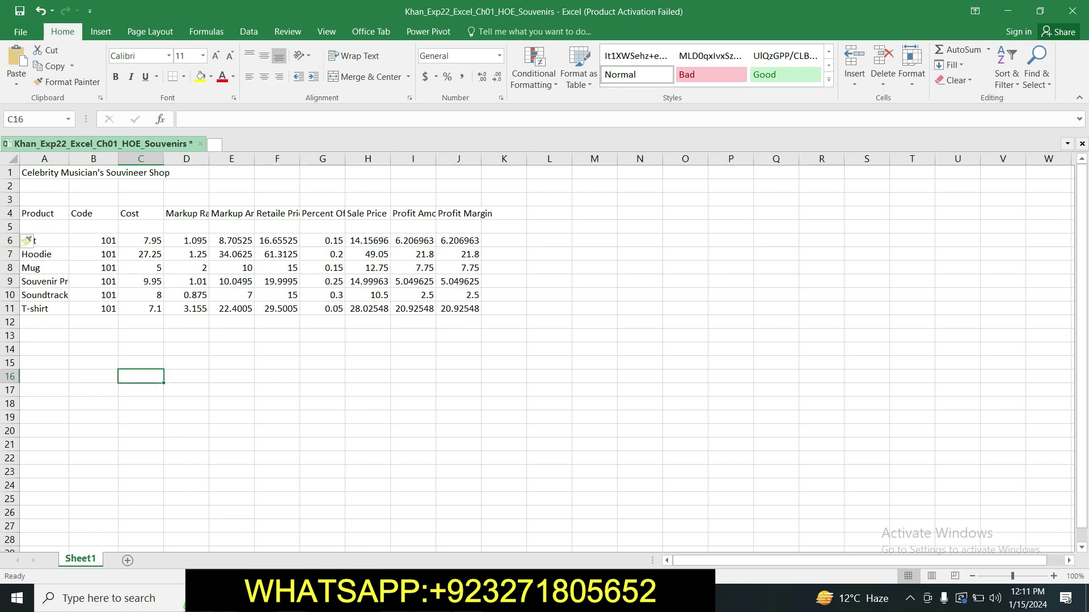
- Copy the word Apparel from step 11 of the Word instructions and enter it in cell A5 of the Excel sheet
{"action": "key", "text": "alt+Tab"}
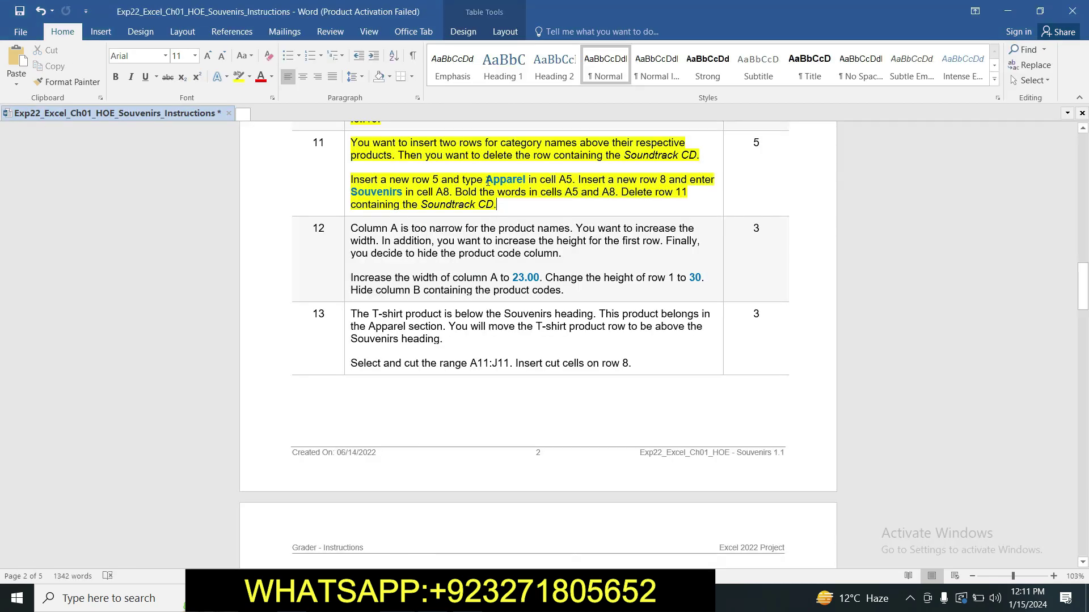
{"action": "left_click_drag", "start_coordinate": [486, 180], "coordinate": [526, 184]}
{"action": "key", "text": "alt+Tab"}
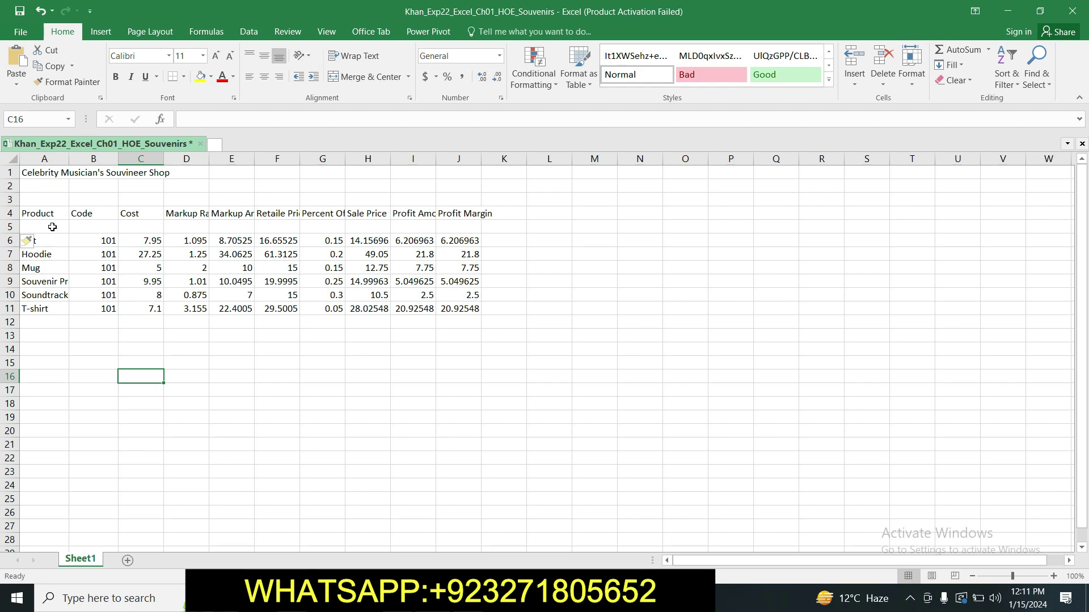
{"action": "left_click", "coordinate": [52, 227]}
{"action": "double_click", "coordinate": [51, 227]}
{"action": "key", "text": "ctrl+v"}
{"action": "key", "text": "Return"}
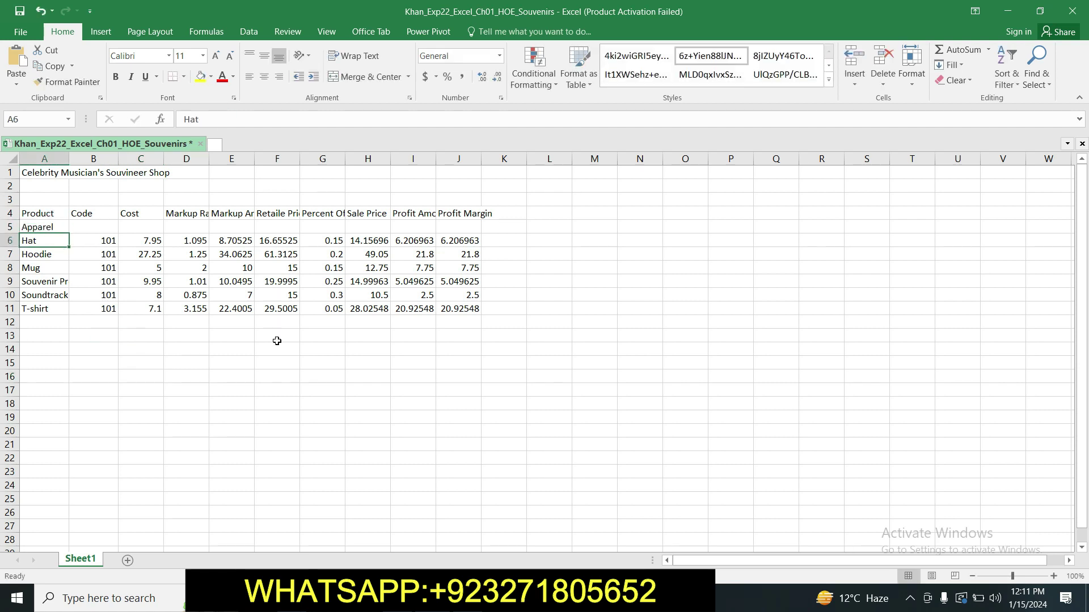
- Copy Souvenirs from step 11 in Word, then insert a new row 8 above the Mug row in Excel and enter Souvenirs in A8
{"action": "key", "text": "alt+Tab"}
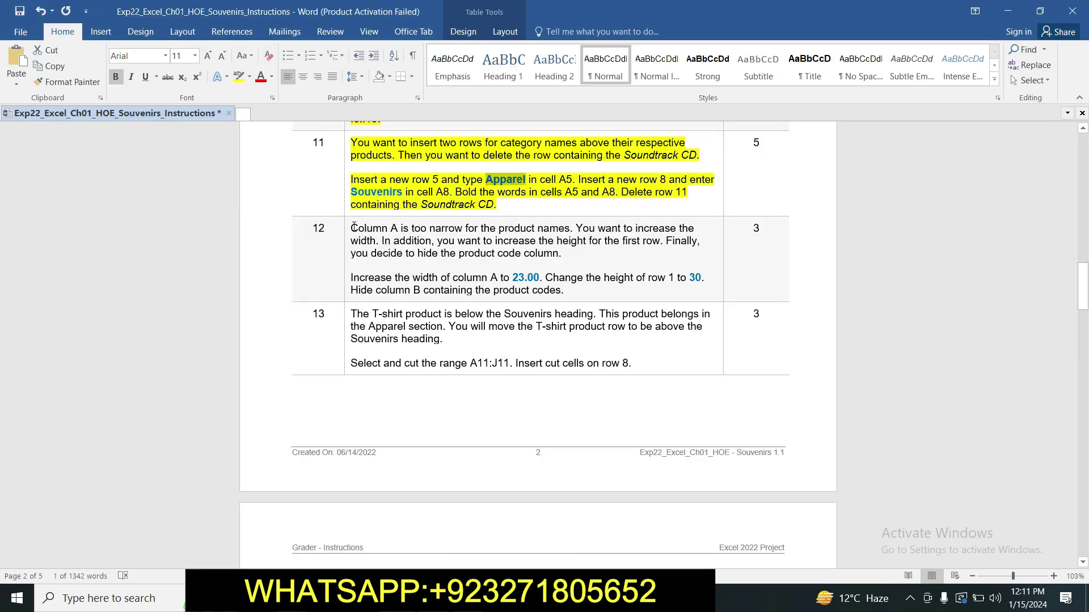
{"action": "left_click_drag", "start_coordinate": [352, 192], "coordinate": [403, 192]}
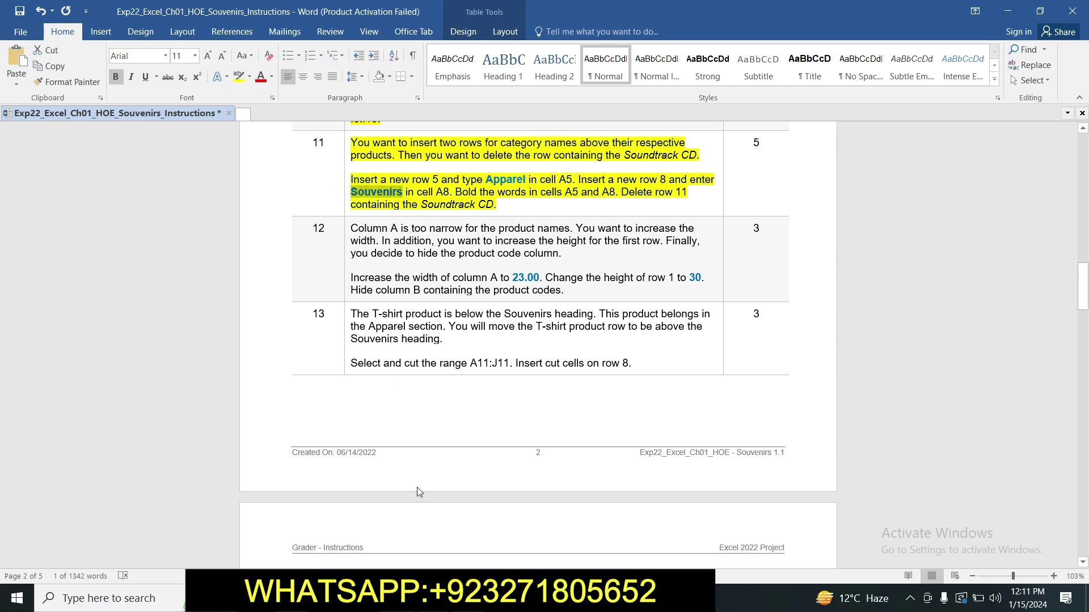
{"action": "left_click", "coordinate": [395, 598]}
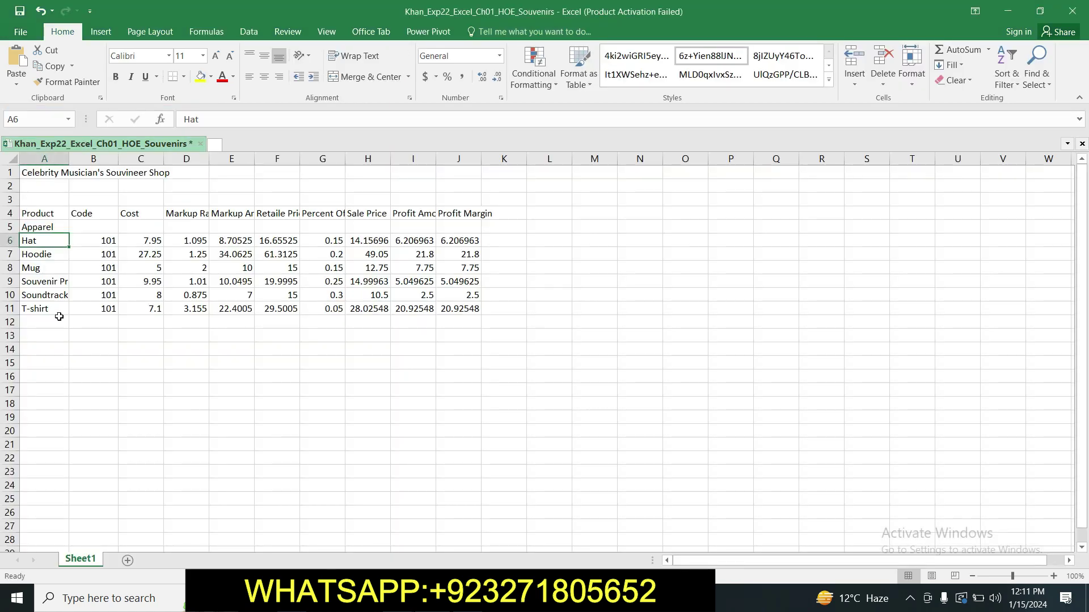
{"action": "left_click", "coordinate": [10, 267]}
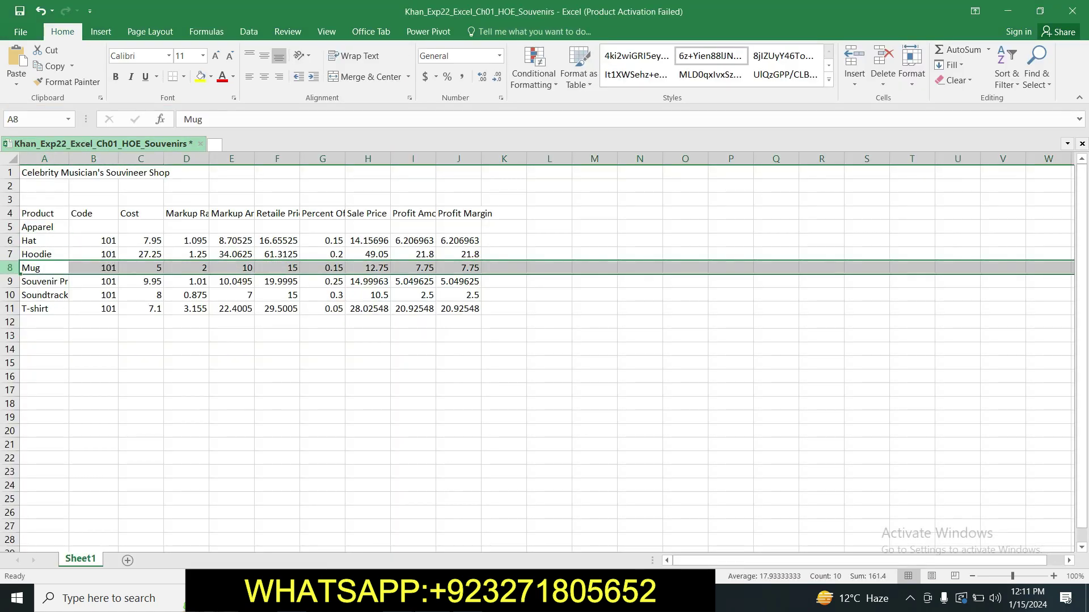
{"action": "right_click", "coordinate": [10, 269]}
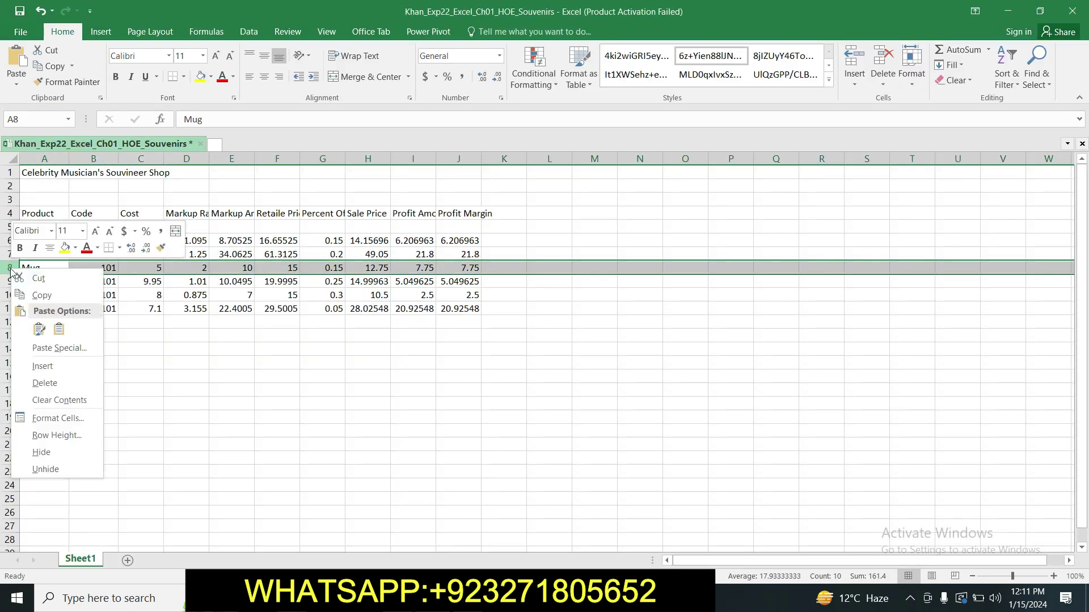
{"action": "left_click", "coordinate": [53, 365]}
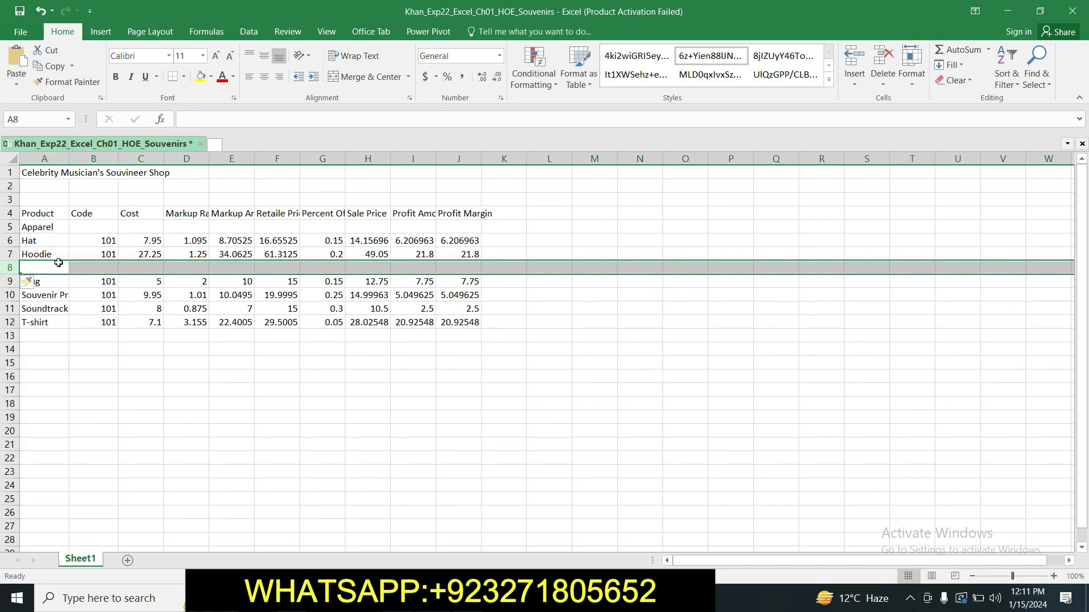
{"action": "left_click", "coordinate": [206, 120]}
{"action": "type", "text": "Souvenirs"}
{"action": "key", "text": "Tab"}
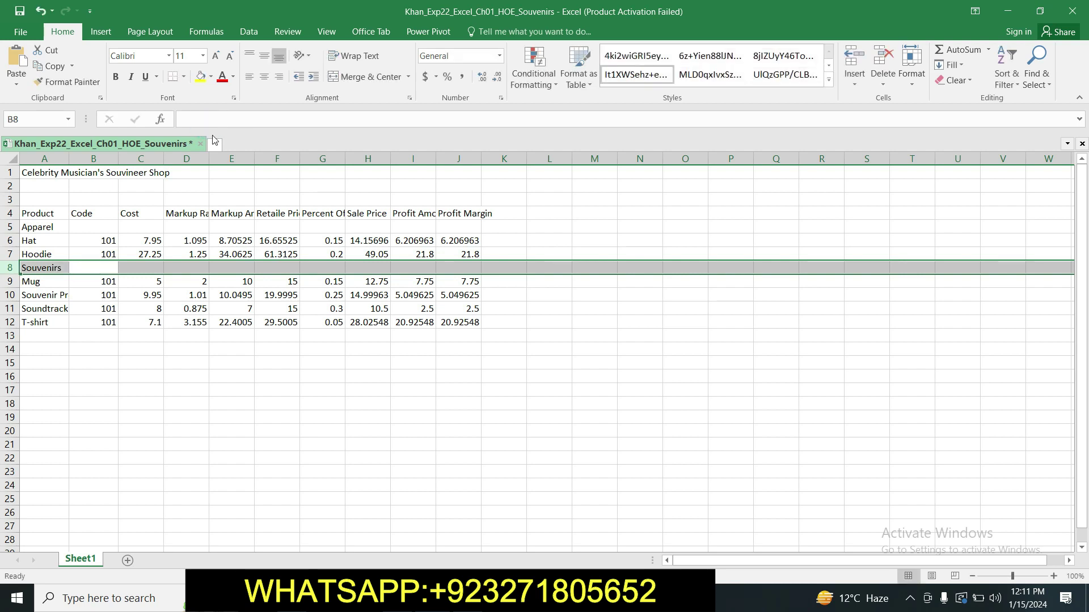
- Recheck step 11 in the Word instructions, then bold the category names in cells A5 and A8 in Excel
{"action": "left_click", "coordinate": [402, 598]}
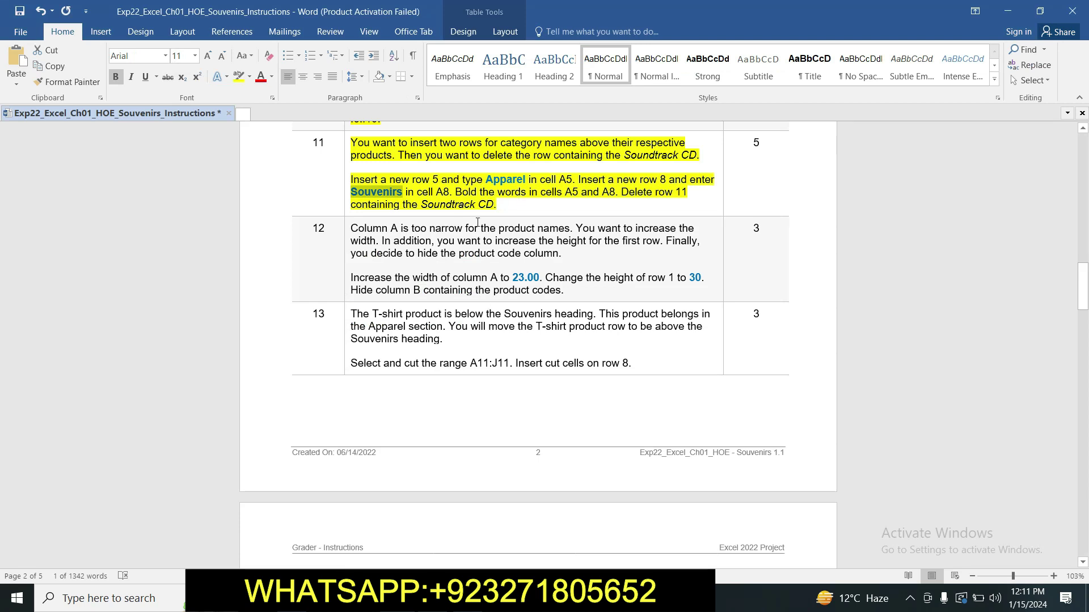
{"action": "key", "text": "alt+Tab"}
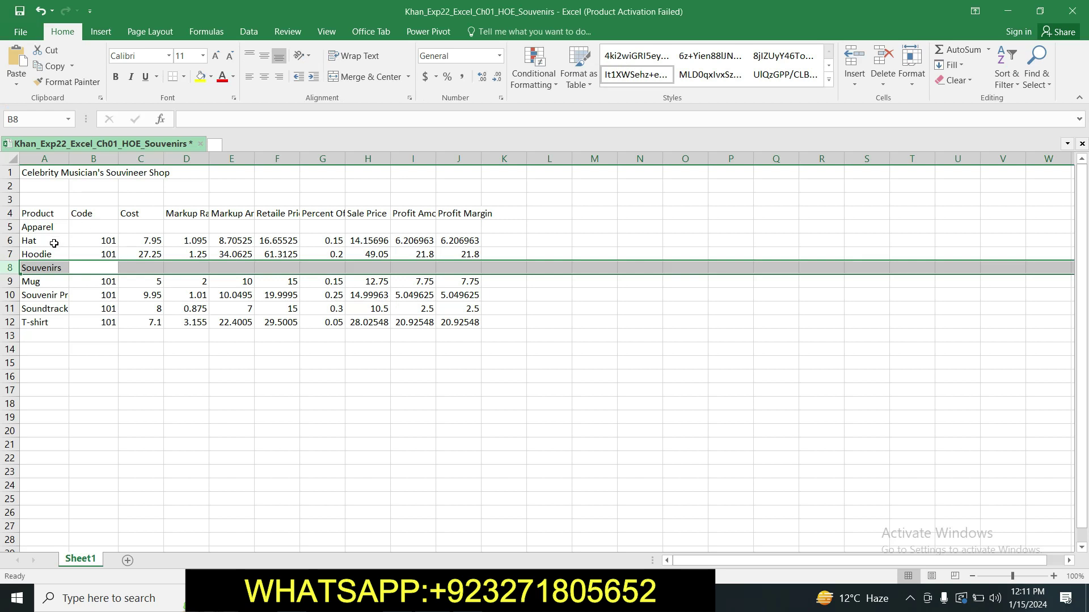
{"action": "left_click", "coordinate": [44, 224]}
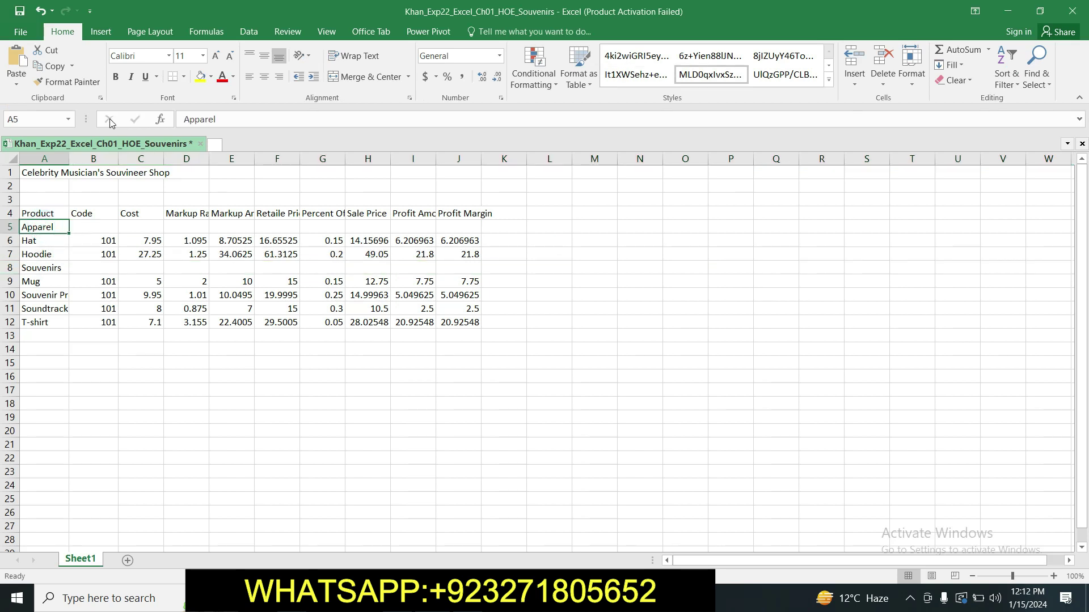
{"action": "left_click", "coordinate": [115, 77]}
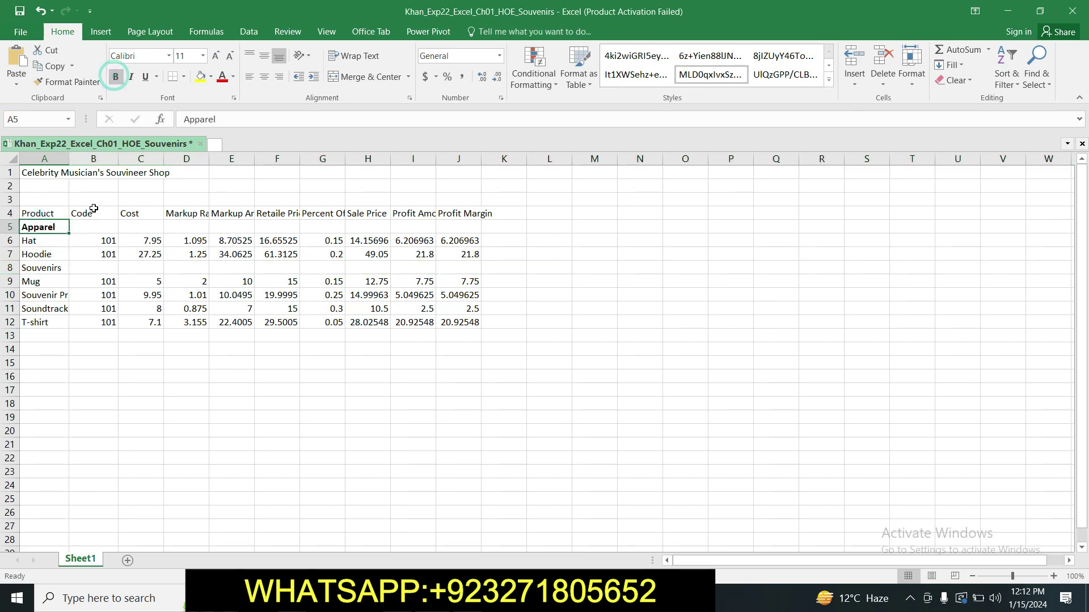
{"action": "left_click", "coordinate": [48, 268]}
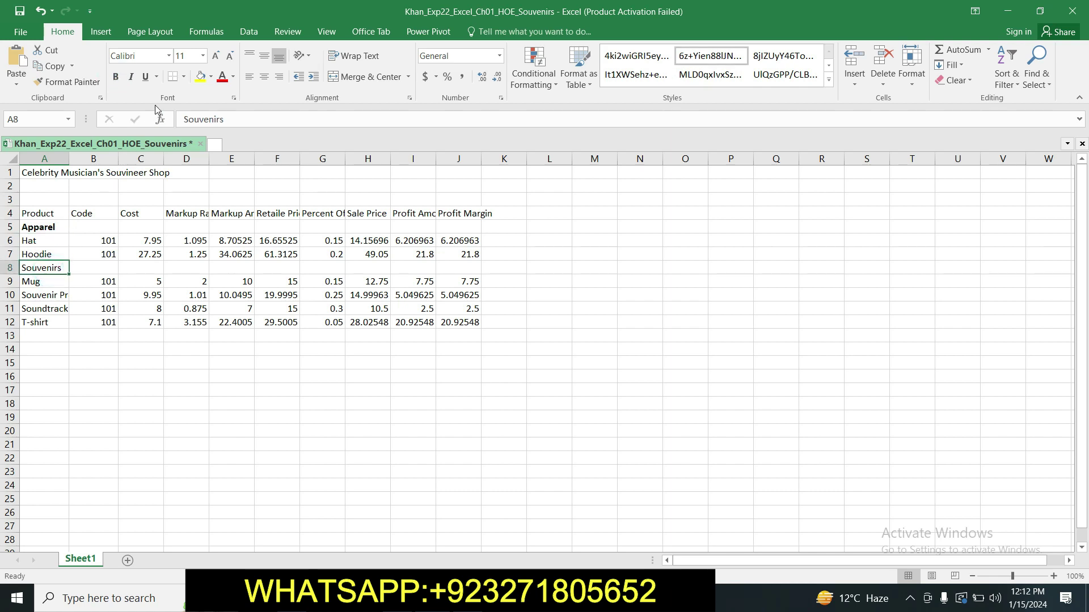
{"action": "left_click", "coordinate": [116, 76]}
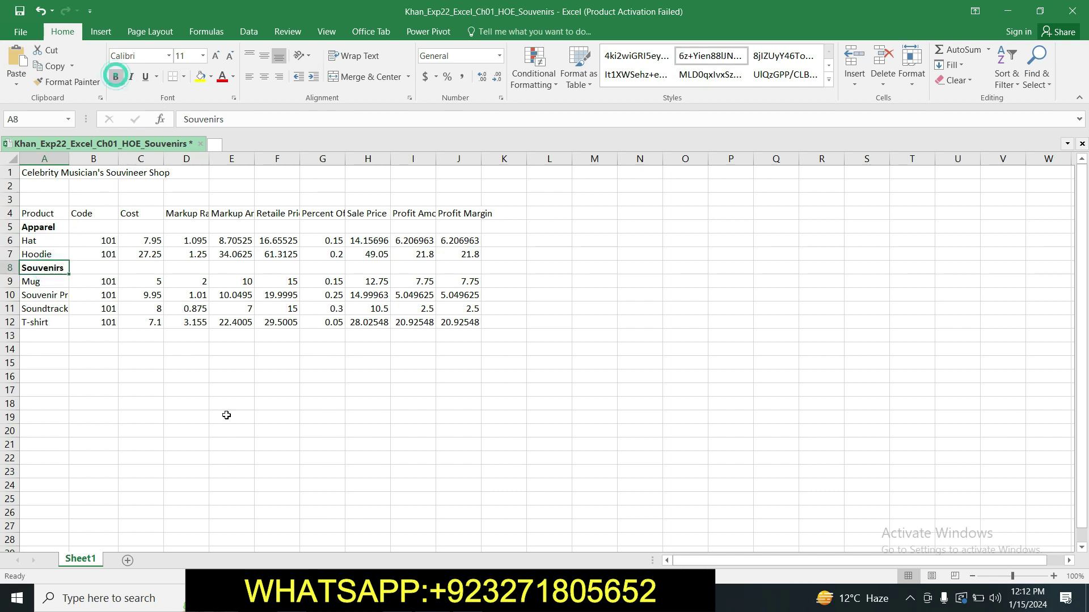
- Recheck step 11 in the Word instructions, then delete row 11 containing the Soundtrack CD in Excel
{"action": "key", "text": "alt+Tab"}
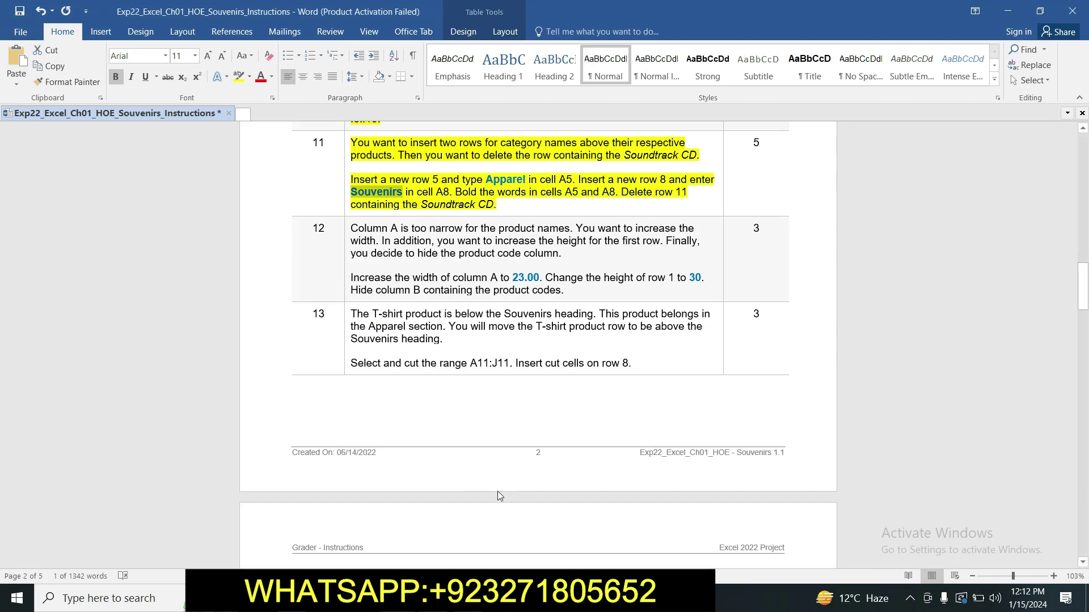
{"action": "key", "text": "alt+Tab"}
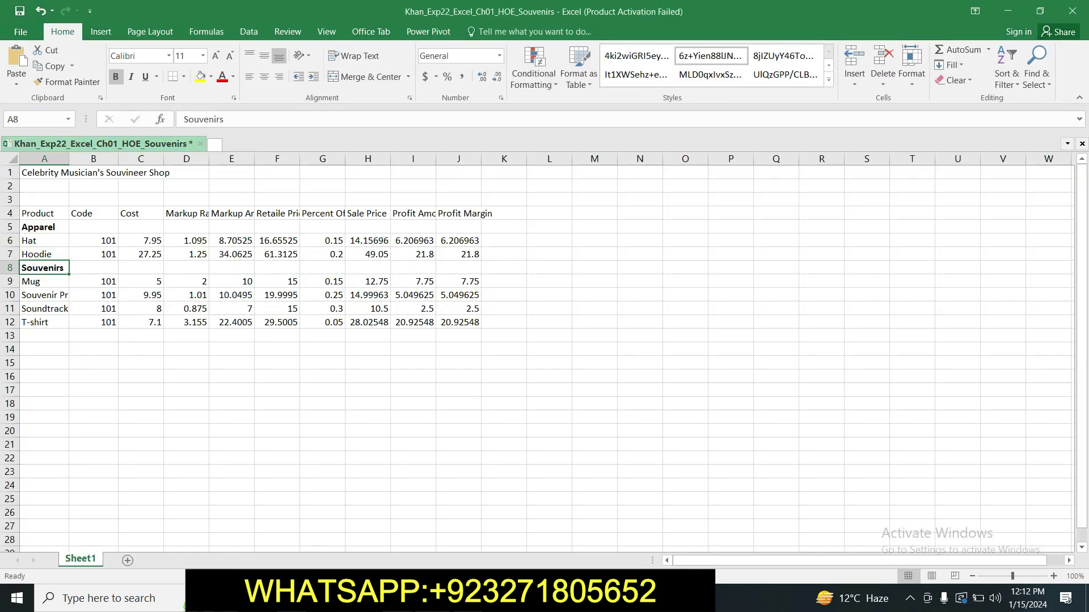
{"action": "key", "text": "alt+Tab"}
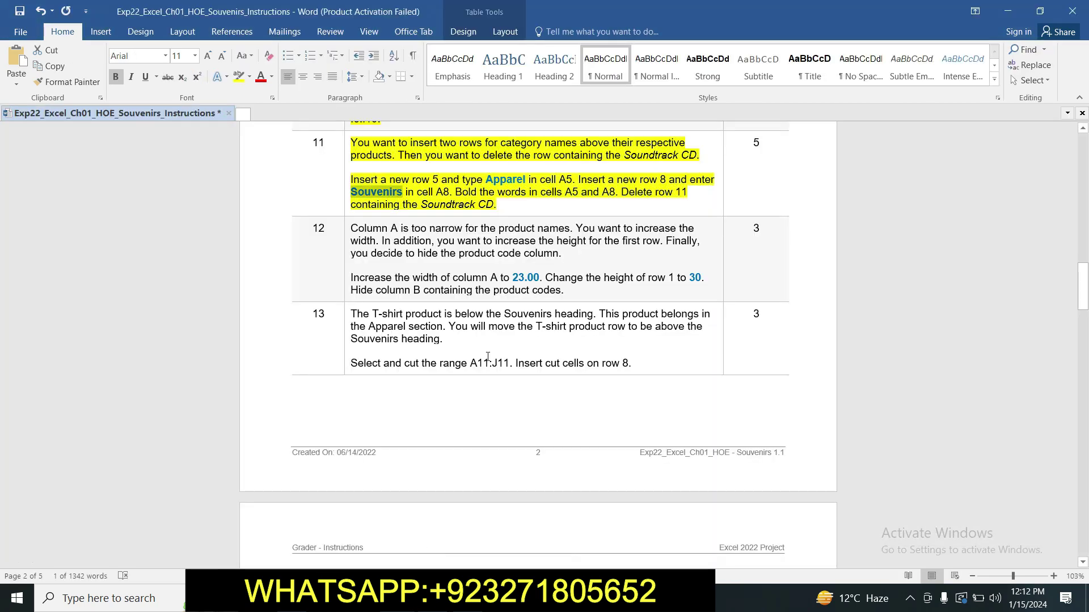
{"action": "key", "text": "alt+Tab"}
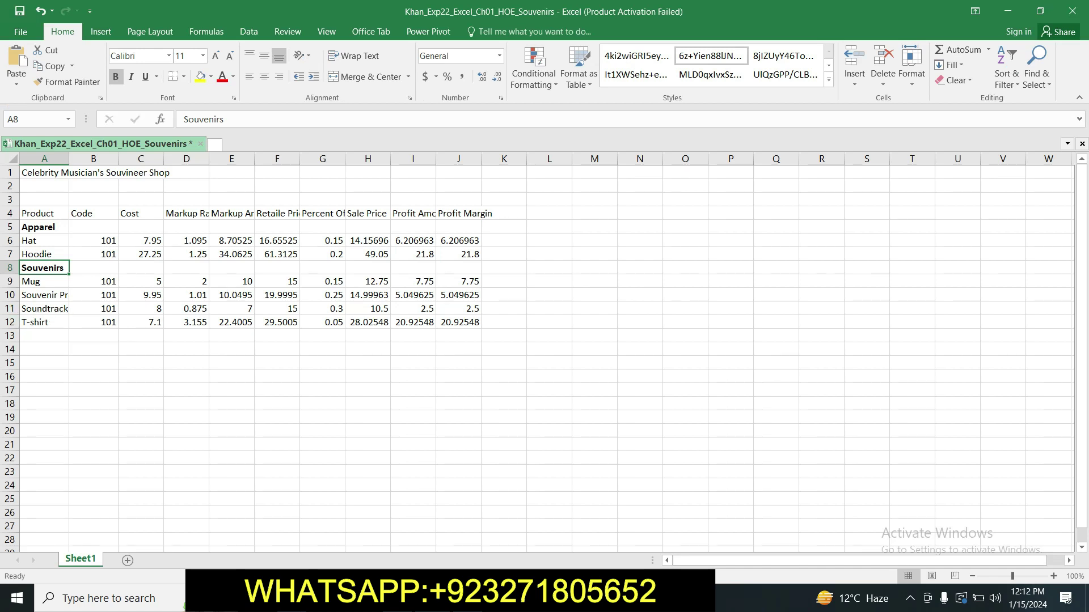
{"action": "left_click", "coordinate": [8, 309]}
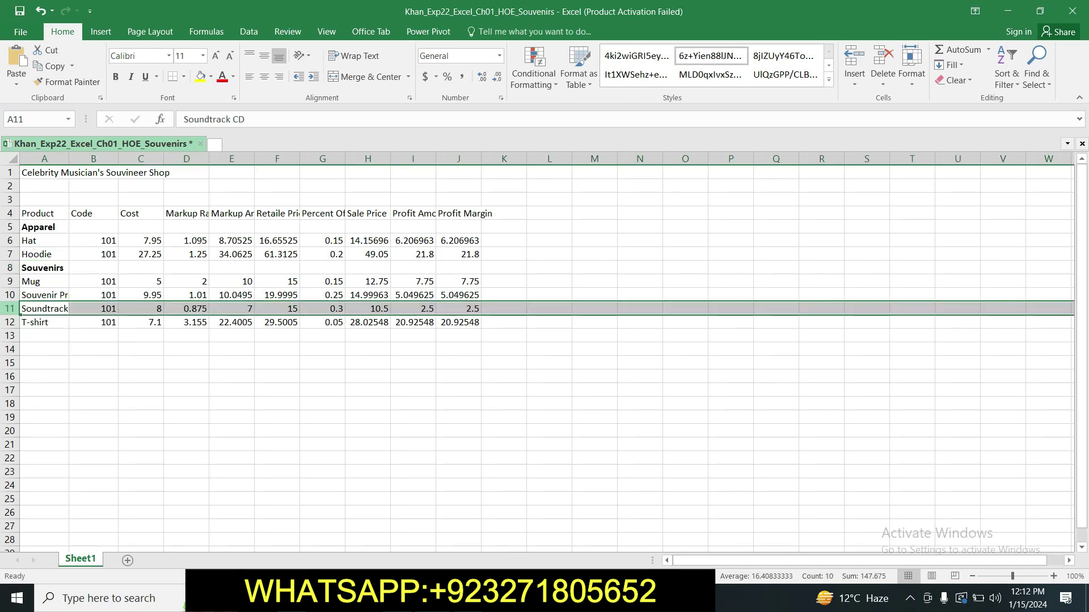
{"action": "right_click", "coordinate": [9, 311]}
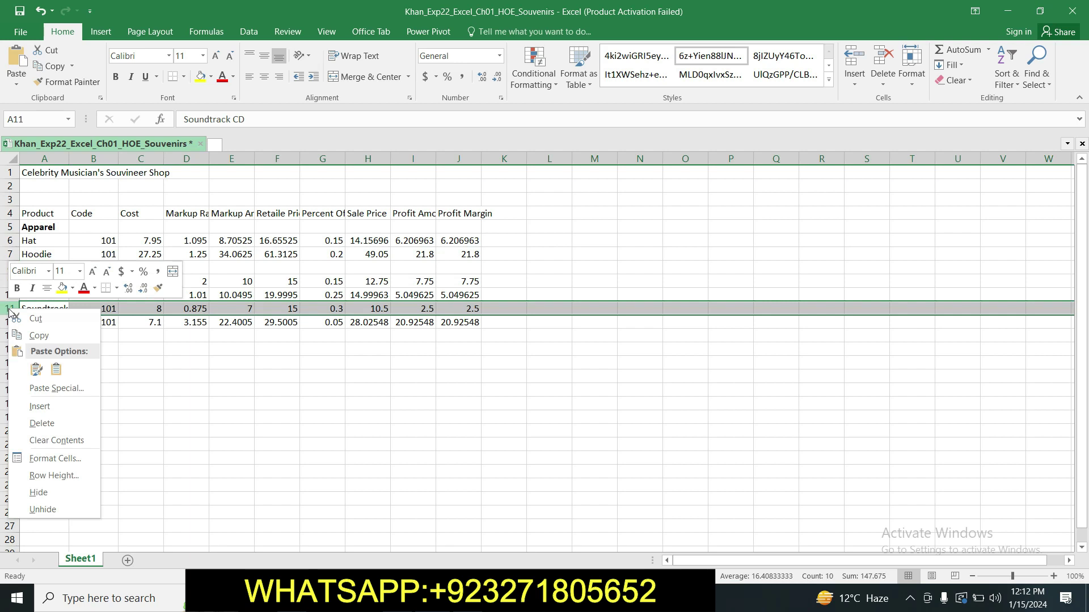
{"action": "left_click", "coordinate": [60, 425]}
- Switch to the Word instructions and highlight the step 12 text about column width, row height and hiding column B in yellow
{"action": "key", "text": "alt+Tab"}
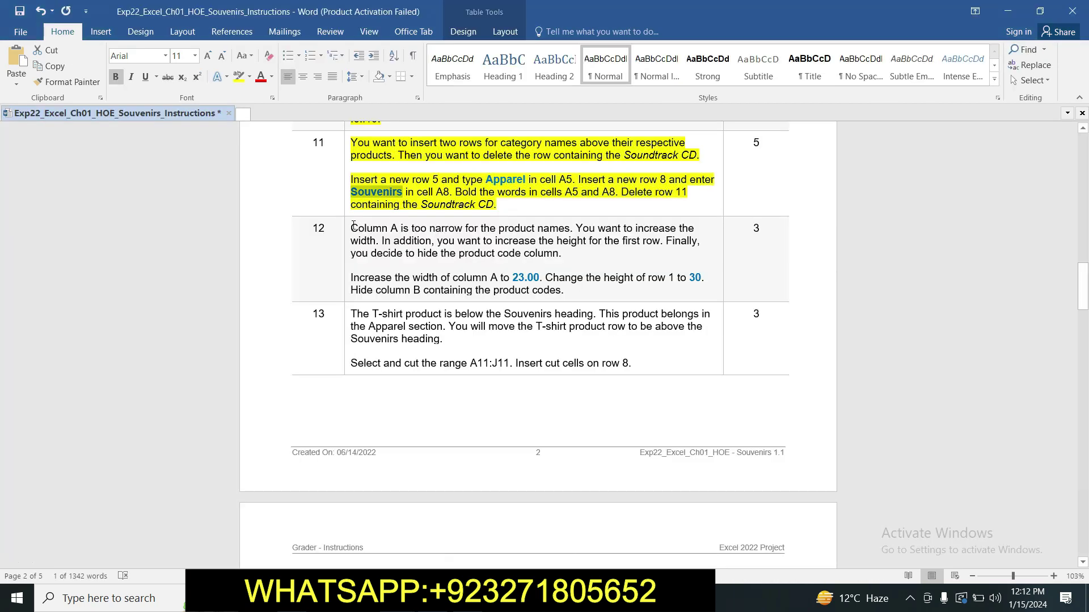
{"action": "left_click_drag", "start_coordinate": [353, 225], "coordinate": [564, 291]}
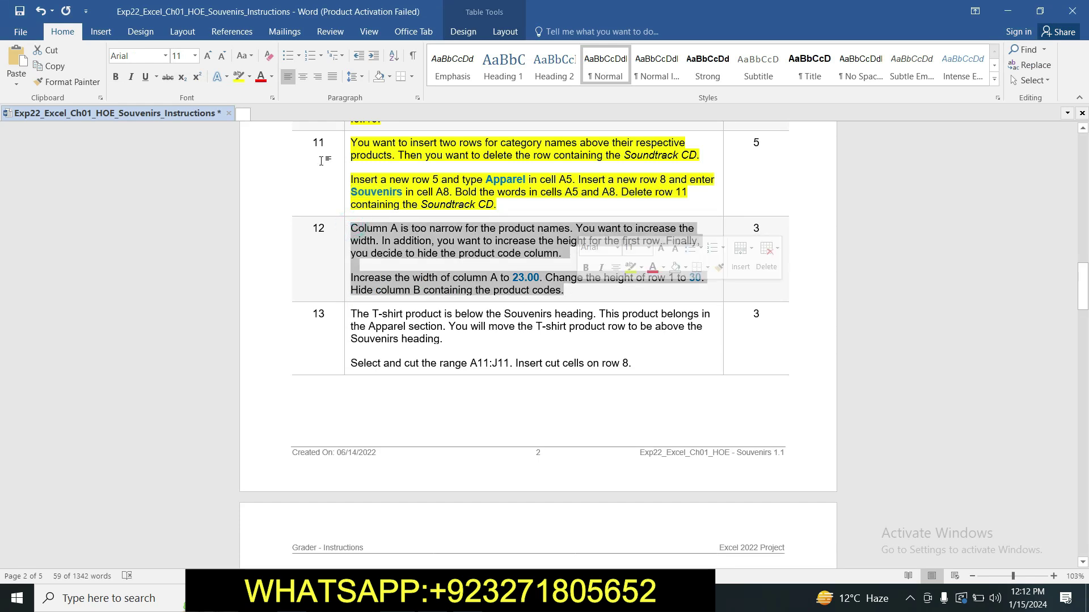
{"action": "left_click", "coordinate": [238, 76]}
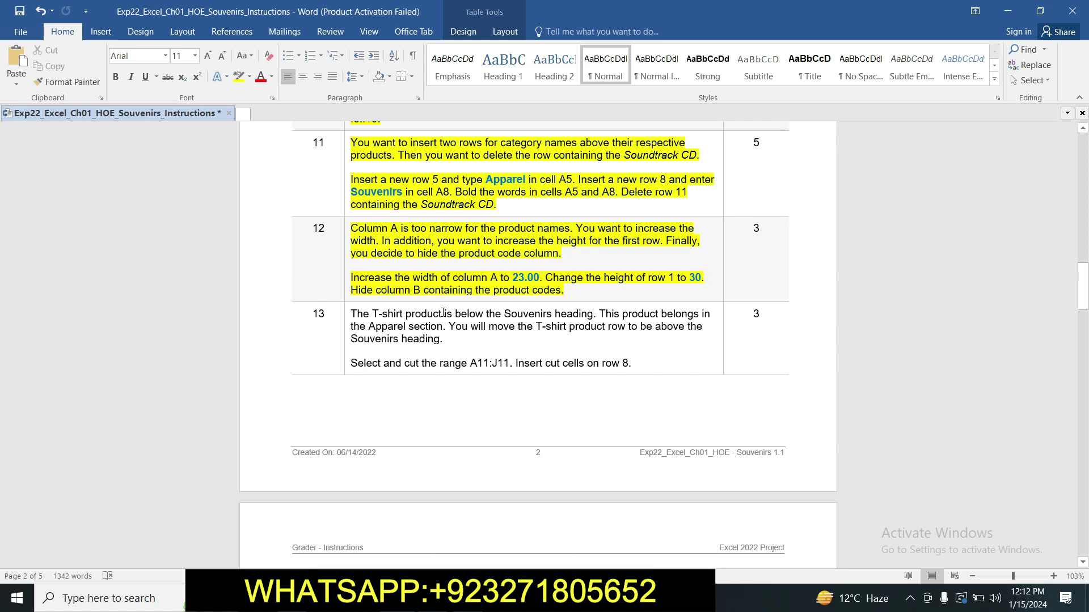
{"action": "left_click", "coordinate": [560, 293]}
- Copy the value 23.00 from step 12 in Word and set the width of column A to 23.00 in Excel
{"action": "left_click_drag", "start_coordinate": [514, 278], "coordinate": [539, 281]}
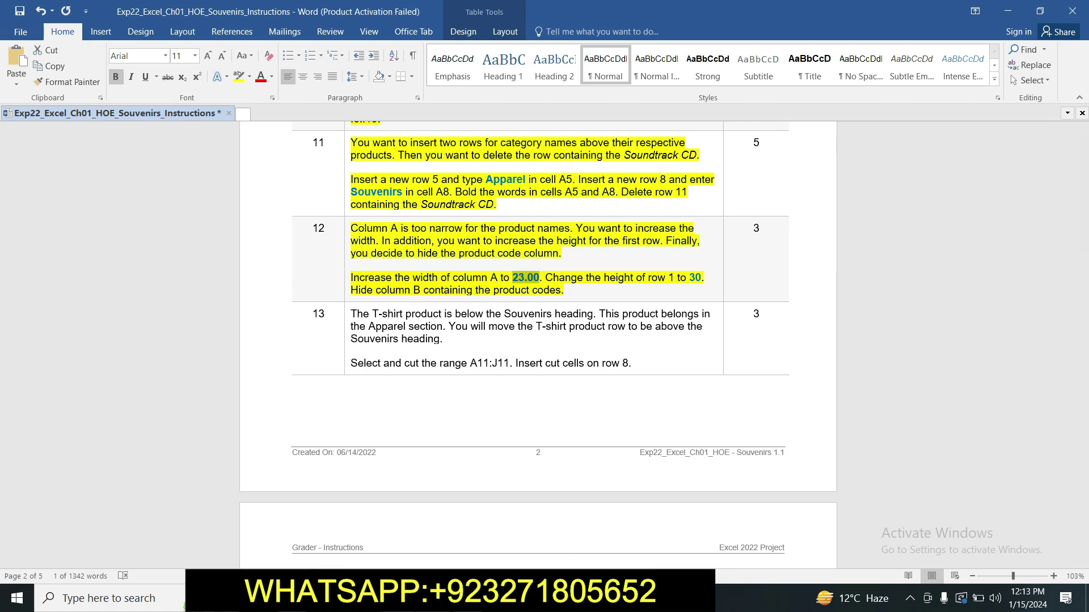
{"action": "left_click", "coordinate": [411, 598]}
{"action": "left_click", "coordinate": [54, 158]}
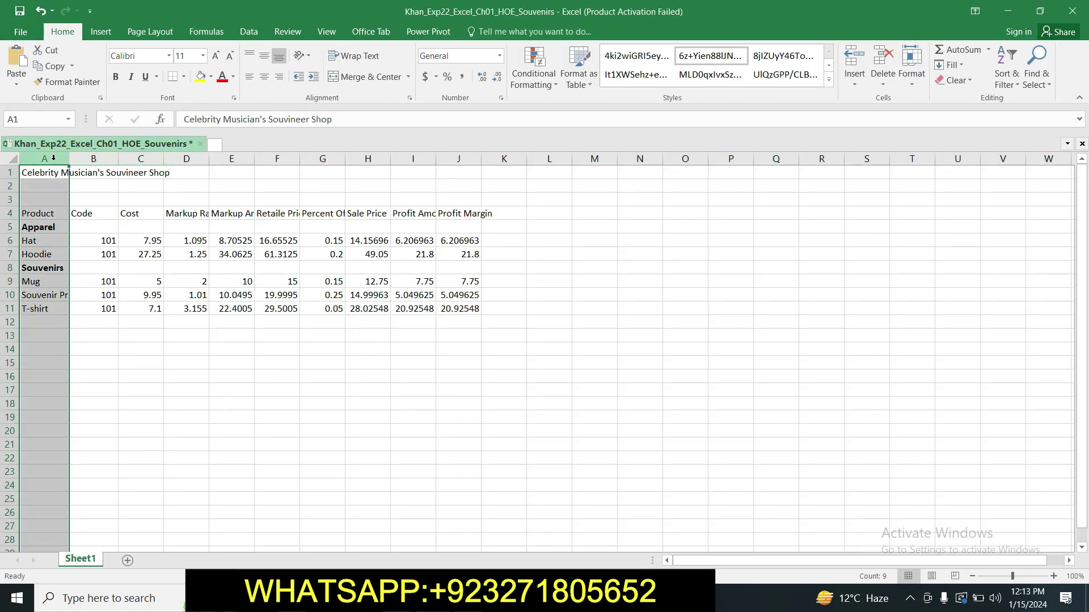
{"action": "right_click", "coordinate": [53, 158]}
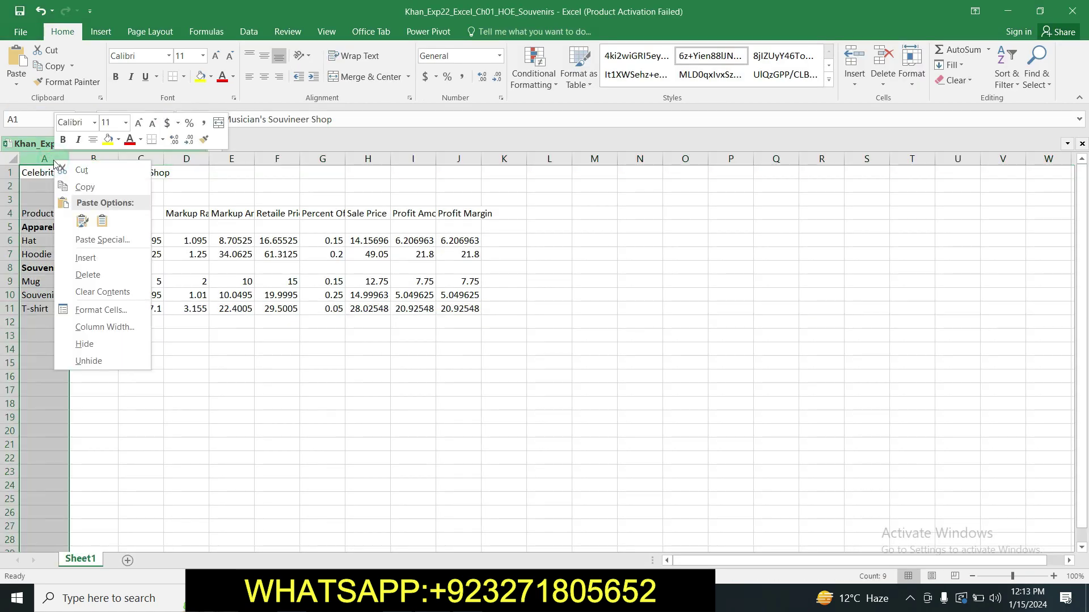
{"action": "left_click", "coordinate": [96, 324]}
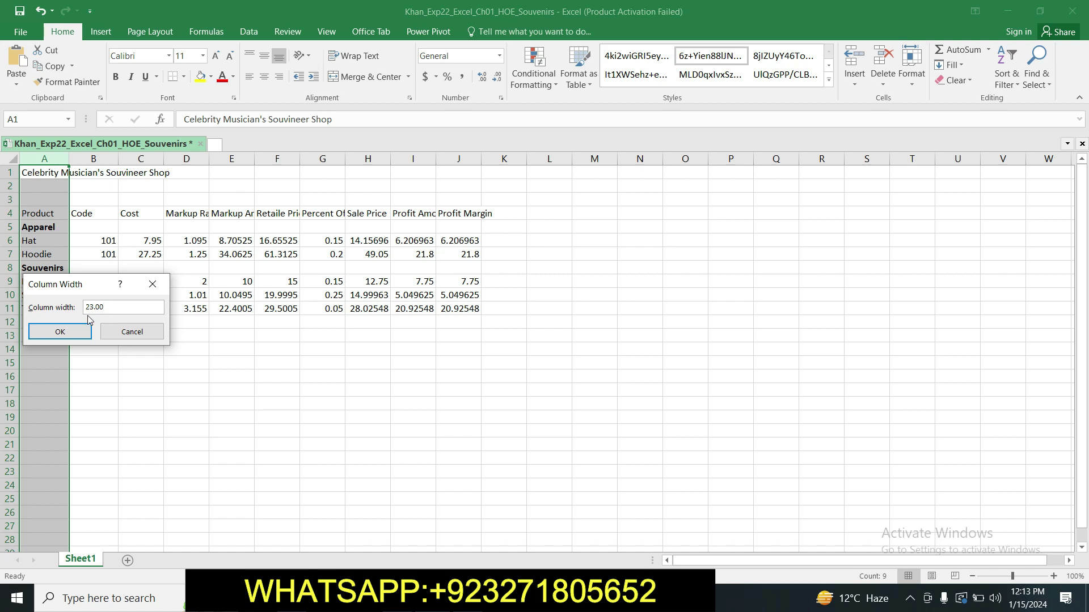
{"action": "left_click", "coordinate": [78, 335]}
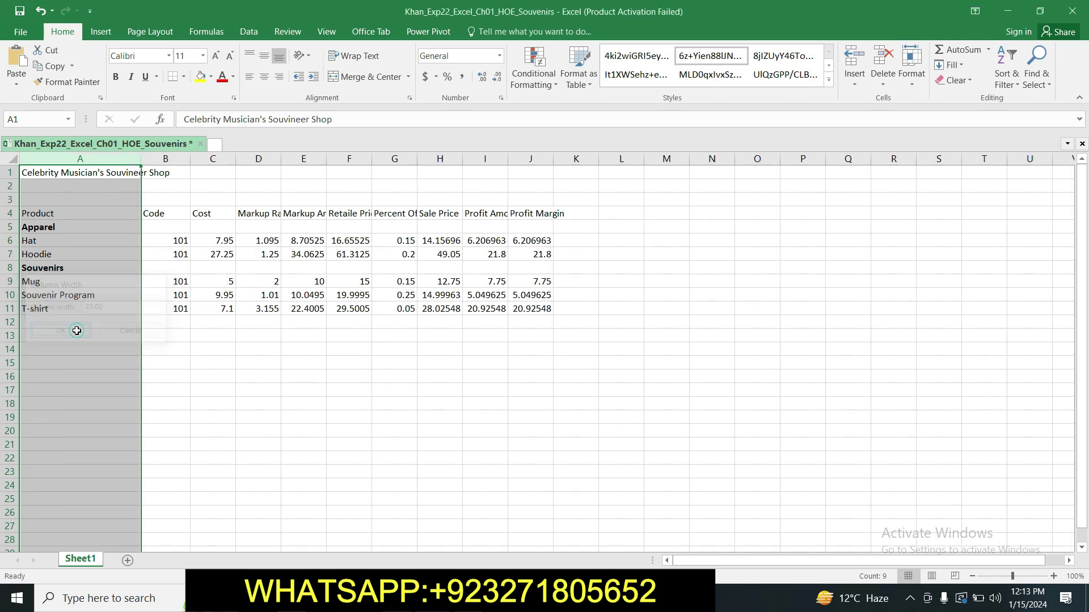
{"action": "left_click", "coordinate": [196, 402]}
- Recheck step 12 in the Word instructions, then set the height of row 1 to 30 in Excel
{"action": "key", "text": "alt+Tab"}
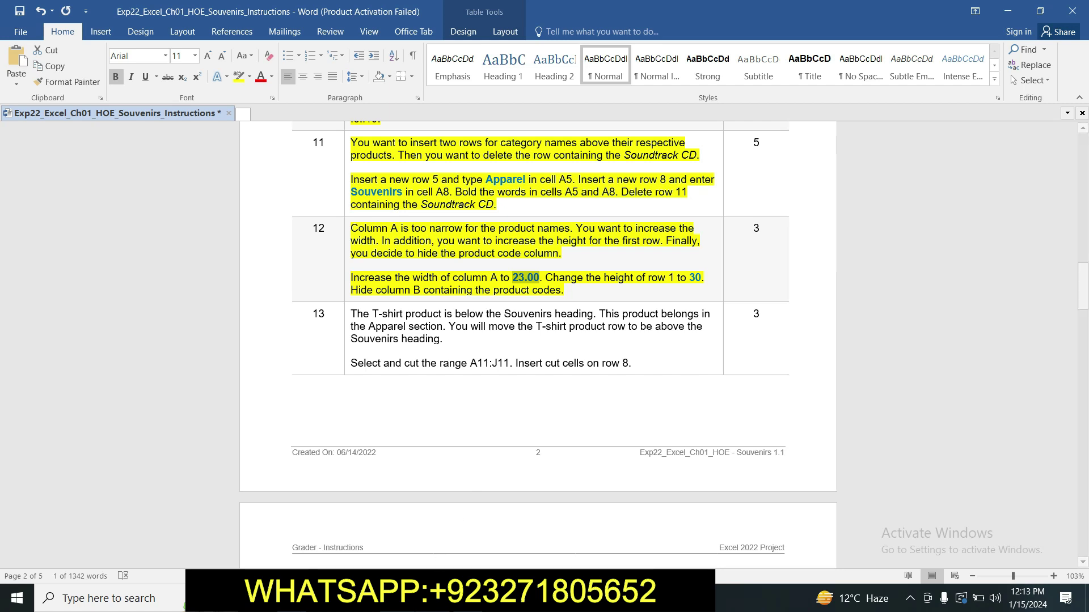
{"action": "key", "text": "alt+Tab"}
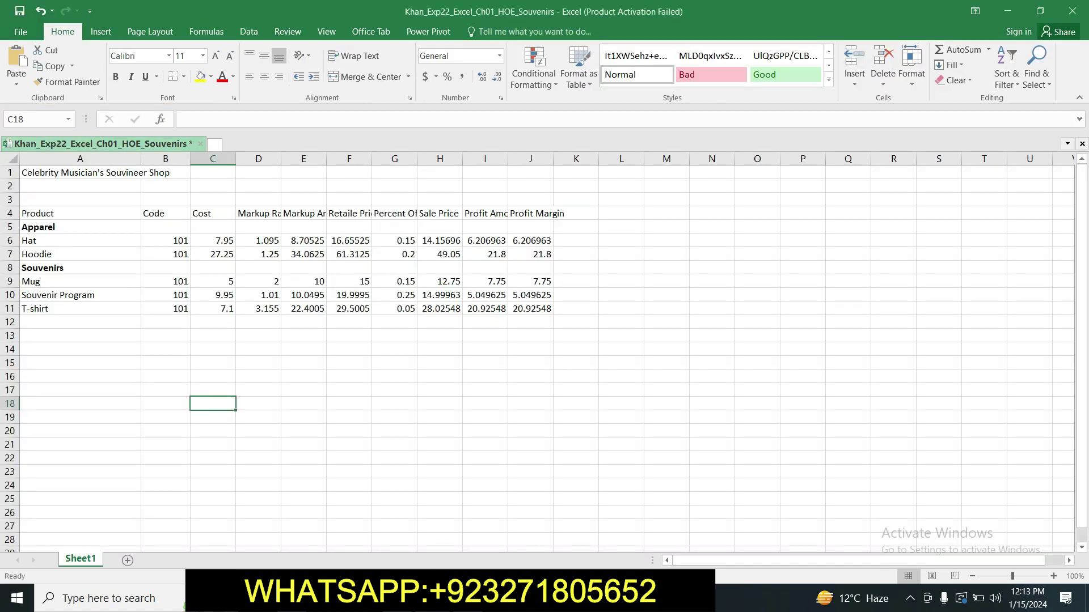
{"action": "left_click", "coordinate": [10, 172]}
{"action": "right_click", "coordinate": [10, 176]}
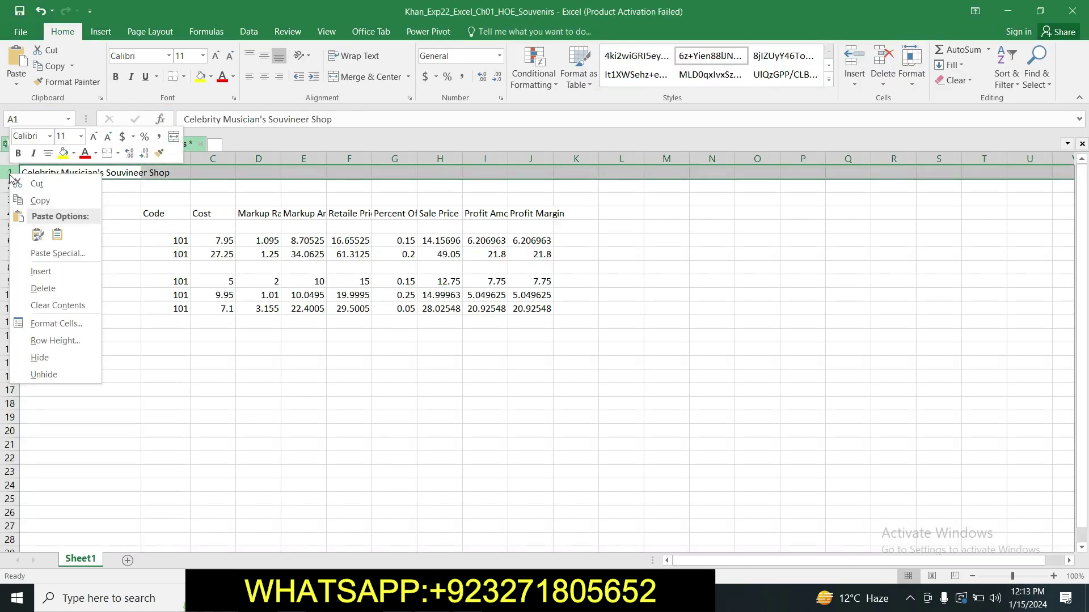
{"action": "left_click", "coordinate": [55, 340]}
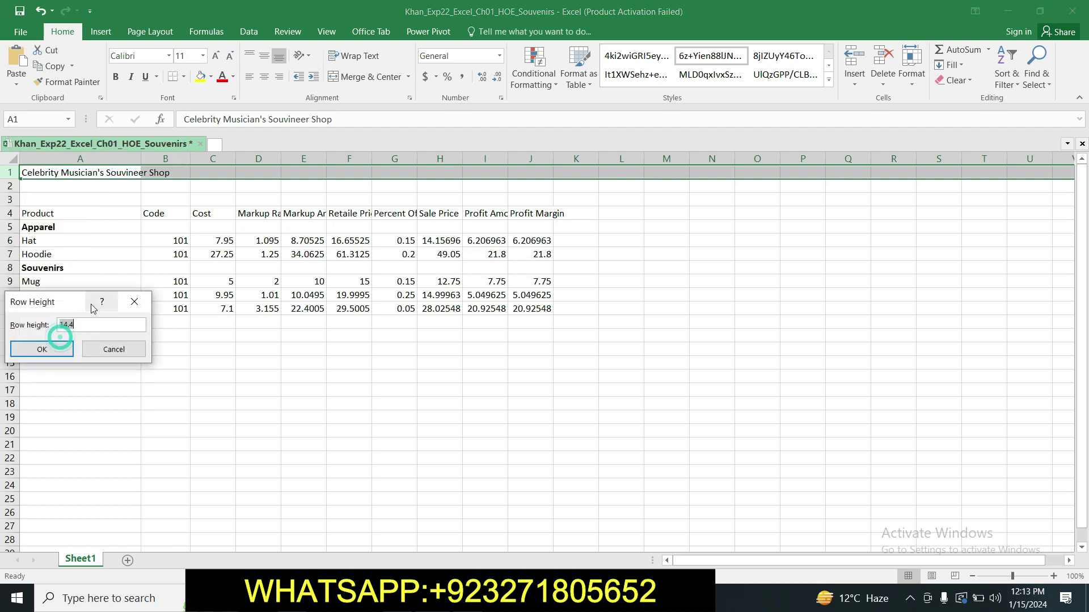
{"action": "key", "text": "BackSpace"}
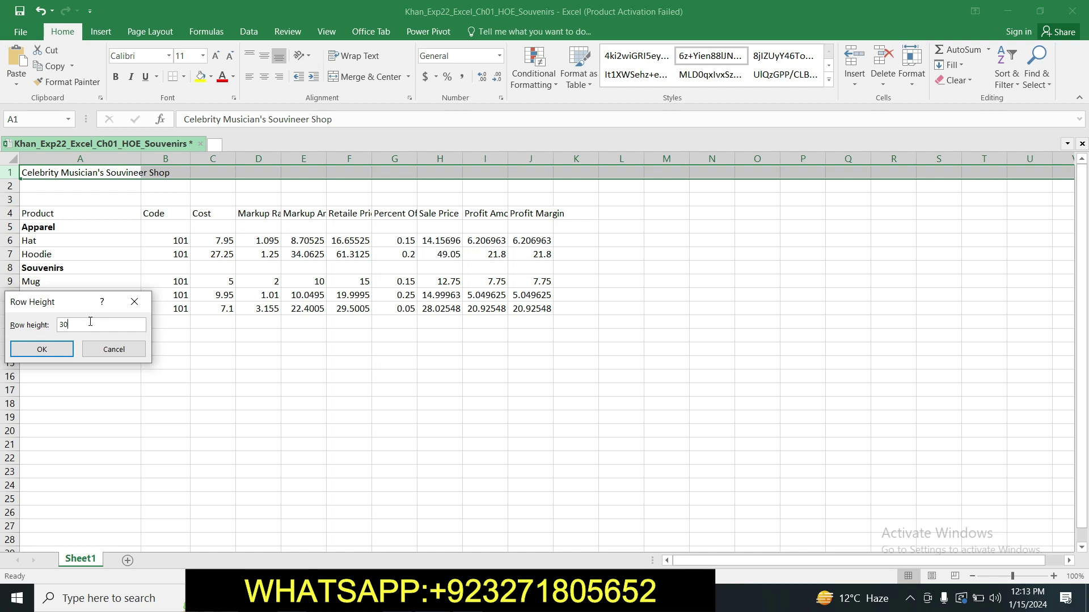
{"action": "left_click", "coordinate": [42, 350]}
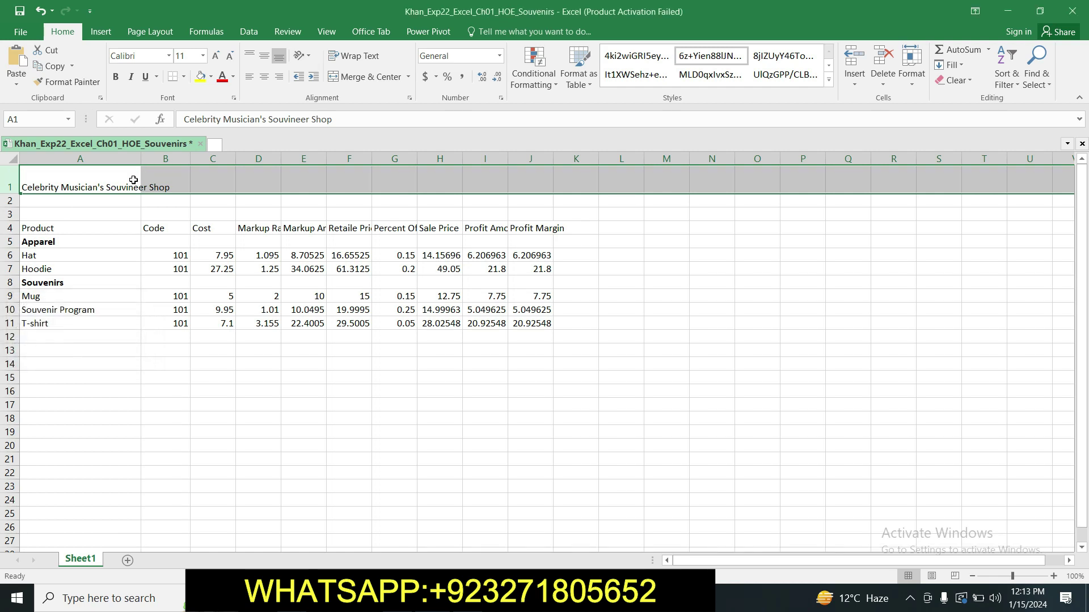
{"action": "left_click", "coordinate": [447, 417]}
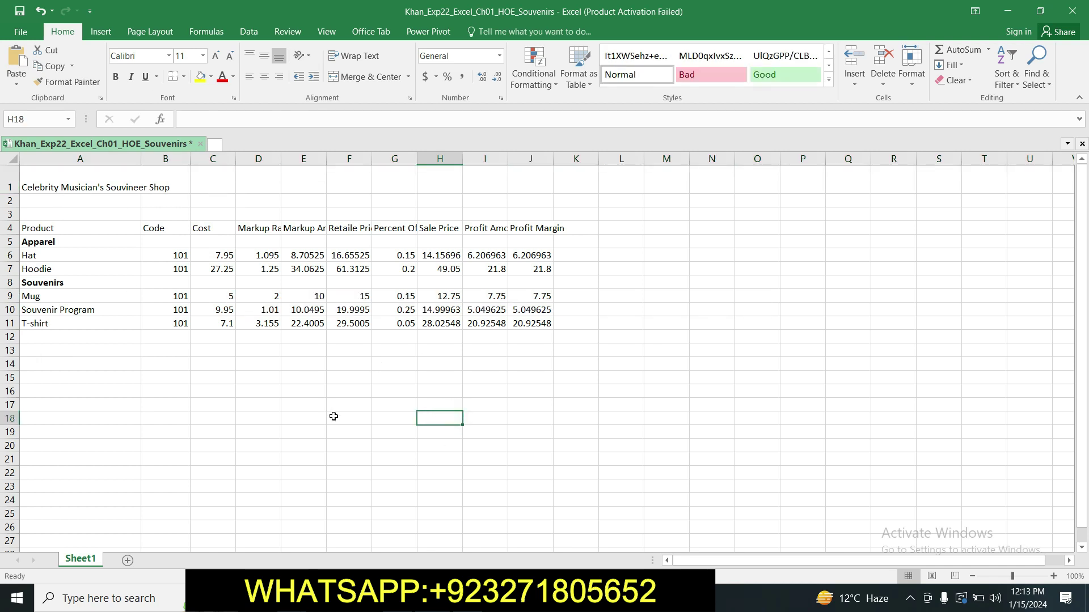
- Recheck step 12 in the Word instructions, then hide column B containing the product codes in Excel
{"action": "left_click", "coordinate": [413, 598]}
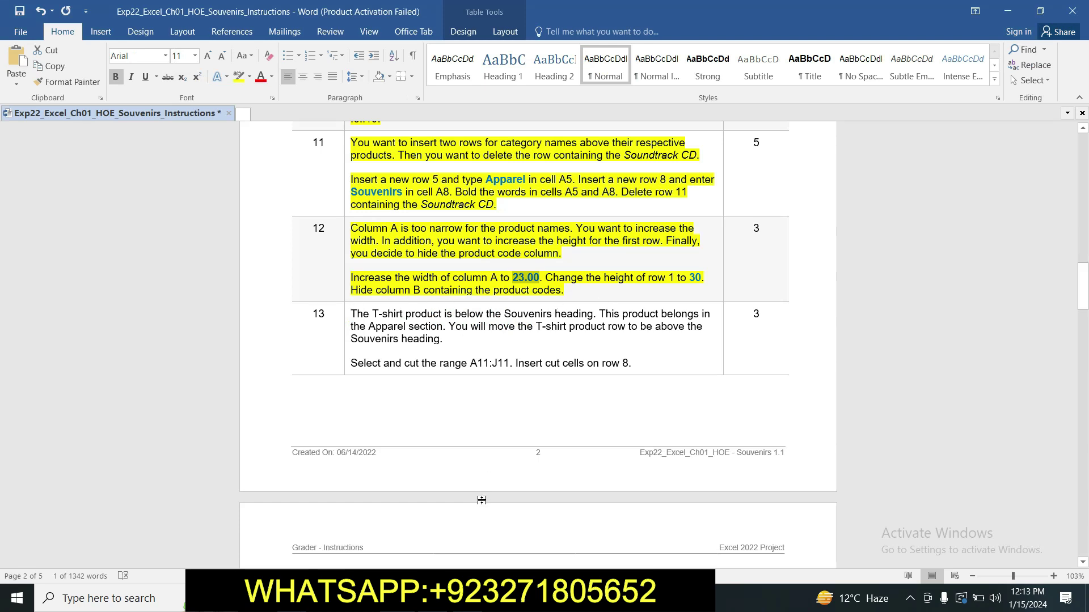
{"action": "left_click", "coordinate": [423, 598]}
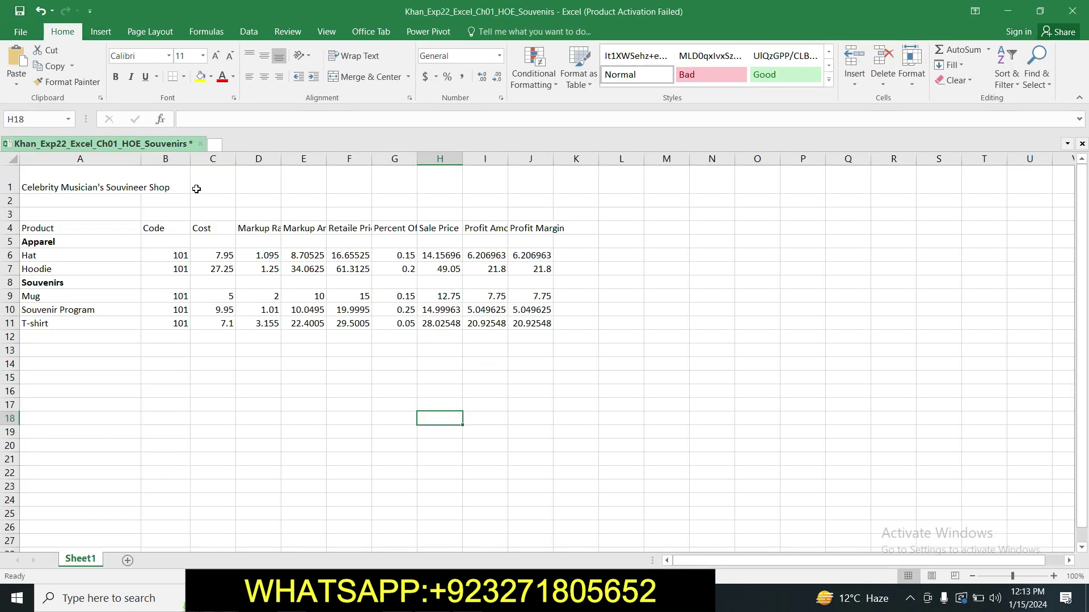
{"action": "left_click", "coordinate": [177, 159]}
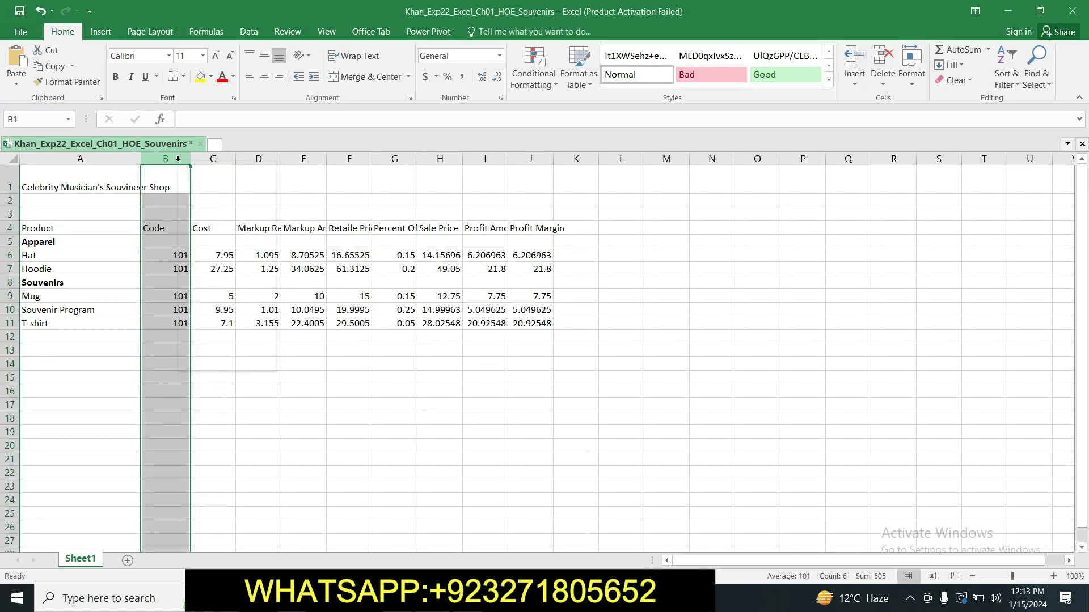
{"action": "right_click", "coordinate": [178, 160]}
{"action": "left_click", "coordinate": [219, 345]}
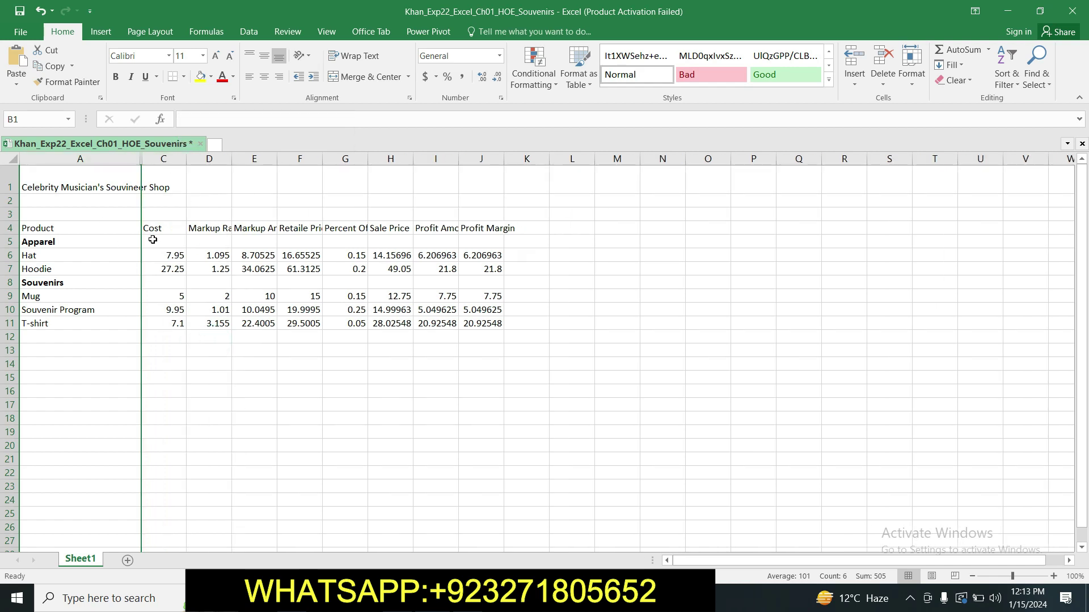
- Switch to the Word instructions and highlight the step 13 text about moving the T-shirt row in yellow
{"action": "left_click", "coordinate": [352, 598]}
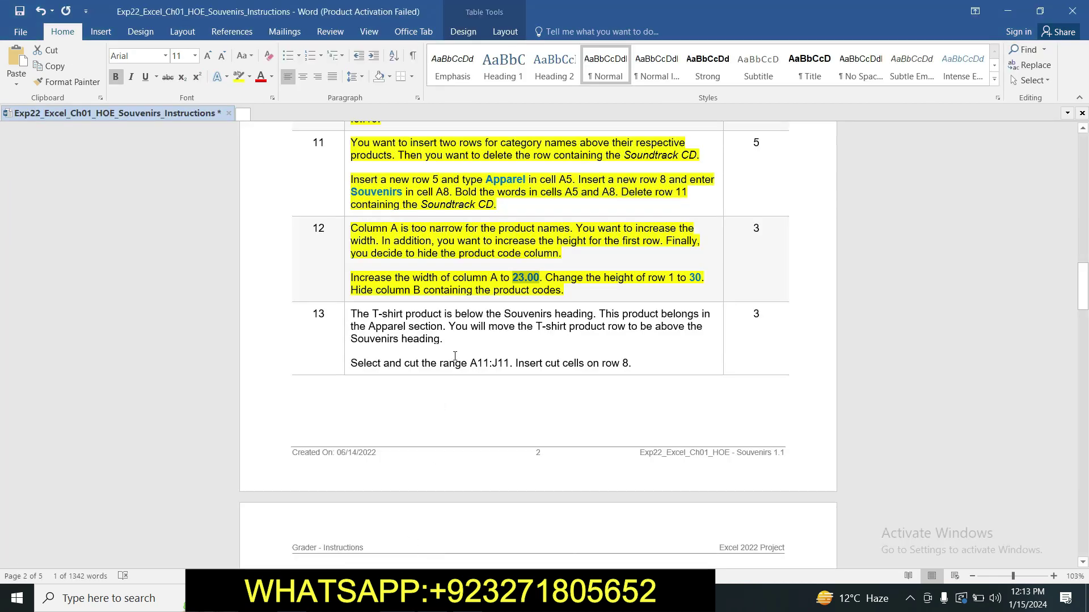
{"action": "left_click", "coordinate": [422, 339]}
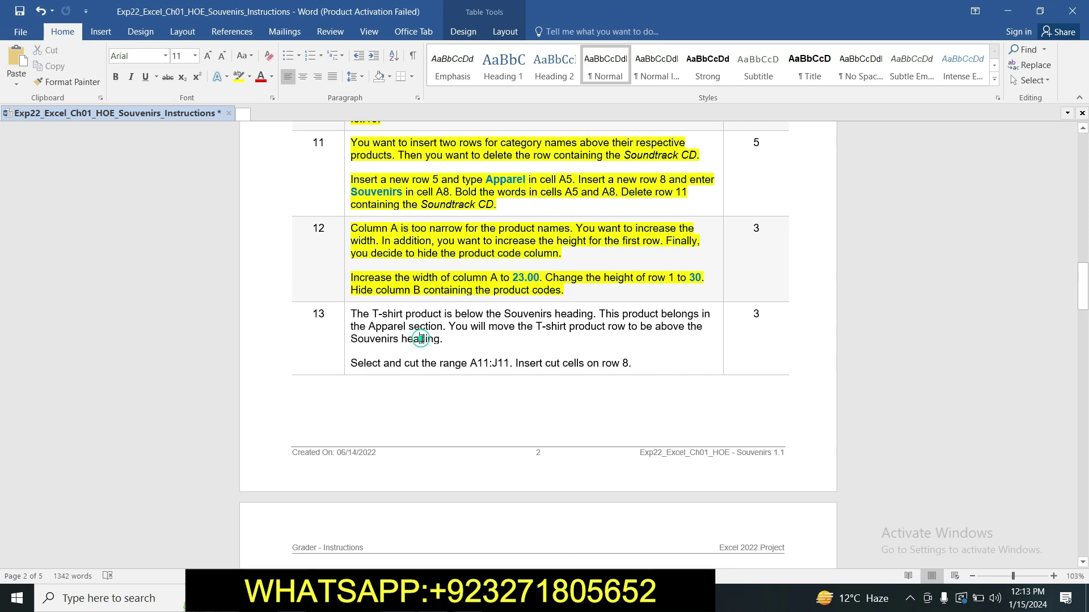
{"action": "left_click", "coordinate": [349, 312]}
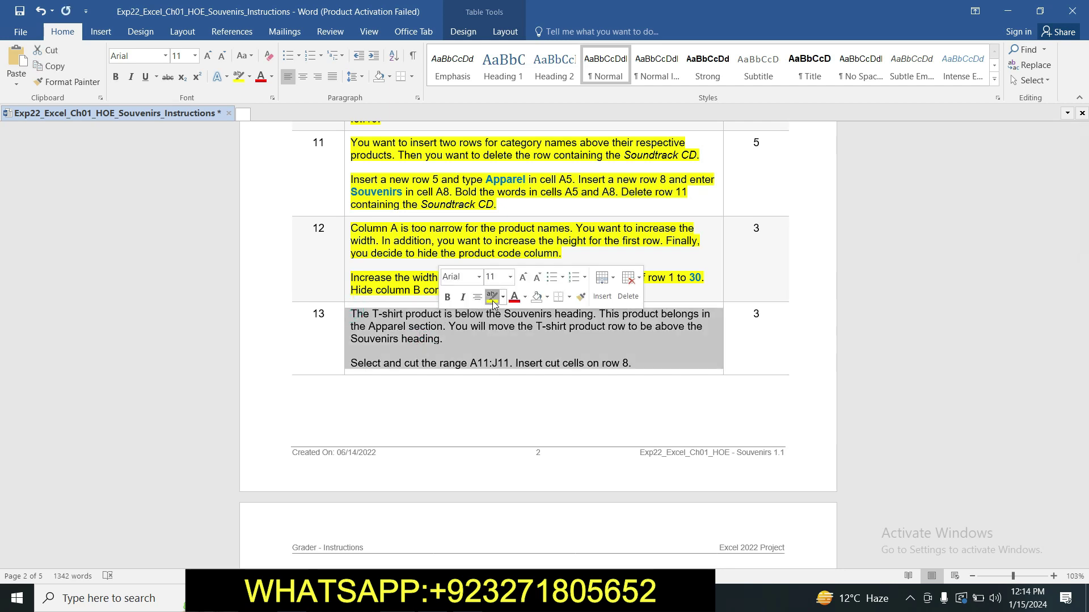
{"action": "left_click", "coordinate": [492, 299]}
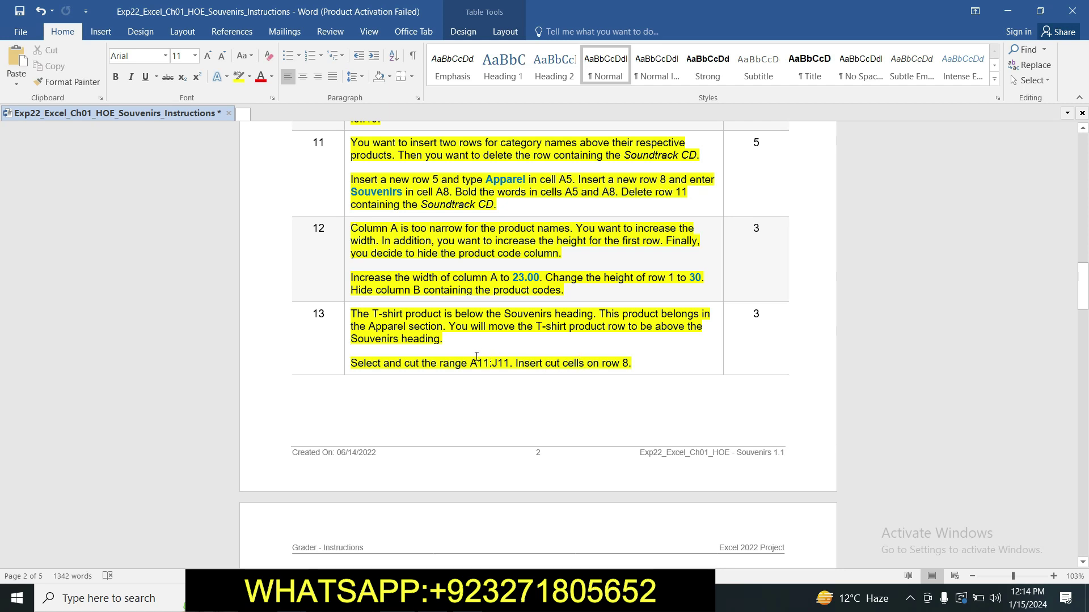
- Copy the range reference A11:J11 from step 13 in Word, then use it to select and cut that range in Excel
{"action": "left_click_drag", "start_coordinate": [472, 364], "coordinate": [502, 362]}
{"action": "key", "text": "ctrl+c"}
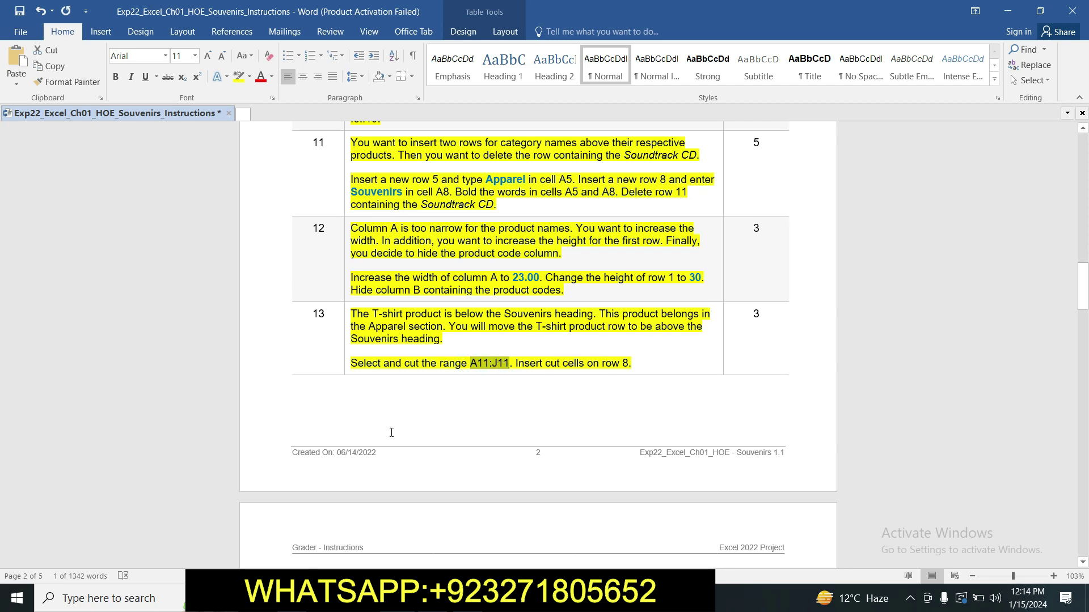
{"action": "key", "text": "alt+Tab"}
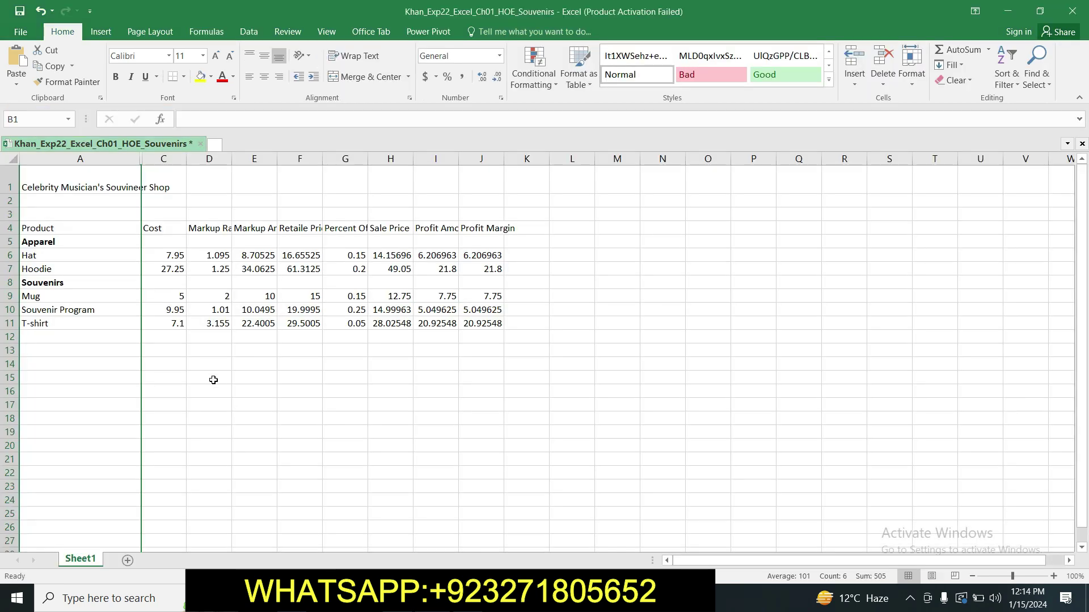
{"action": "left_click", "coordinate": [46, 115]}
{"action": "key", "text": "ctrl+v"}
{"action": "key", "text": "Return"}
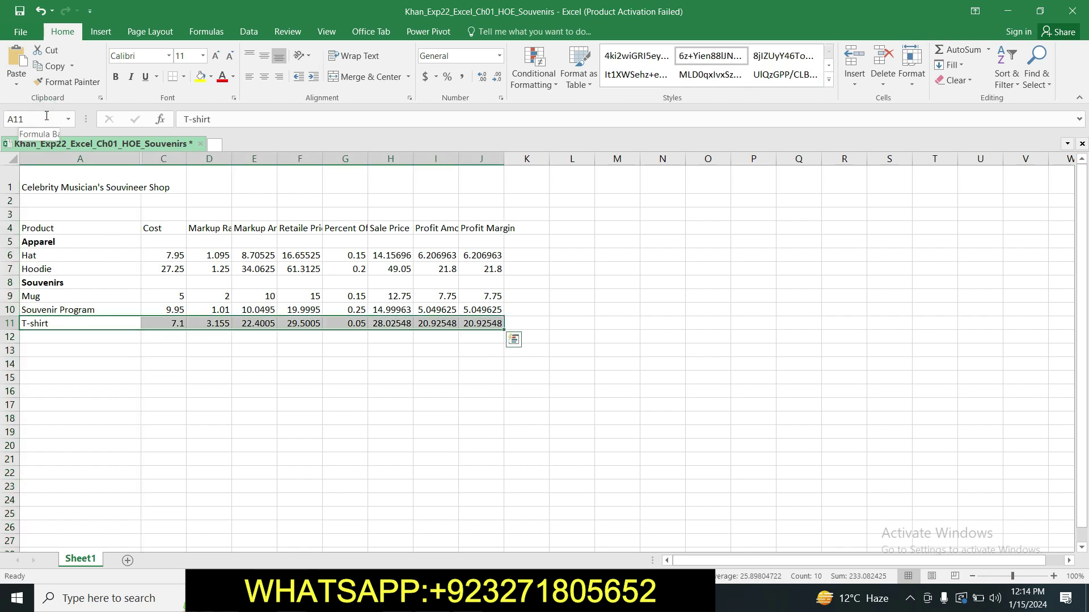
{"action": "right_click", "coordinate": [56, 324]}
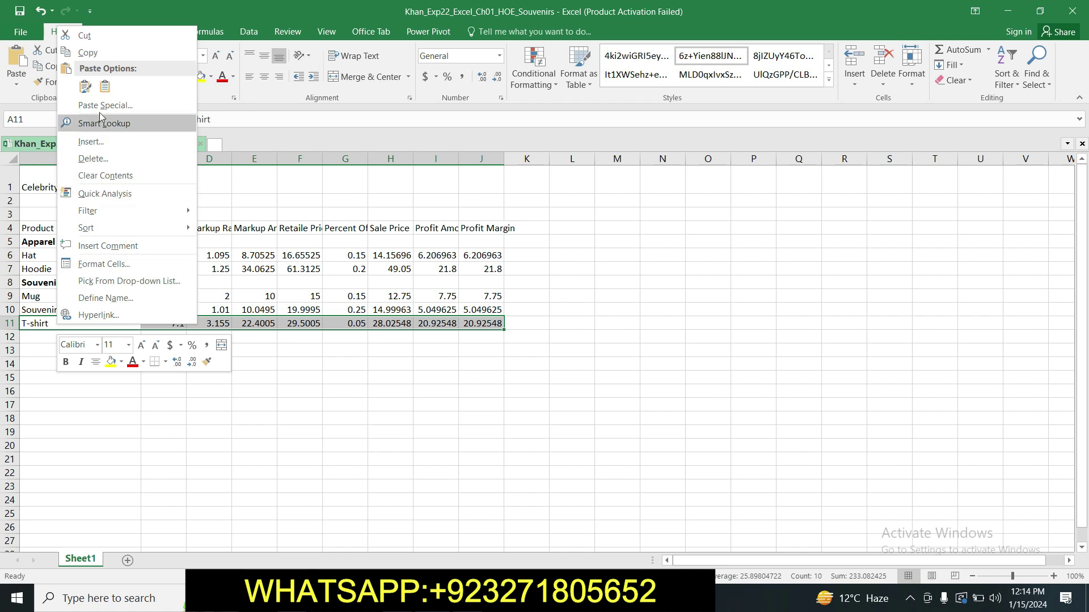
{"action": "left_click", "coordinate": [94, 37]}
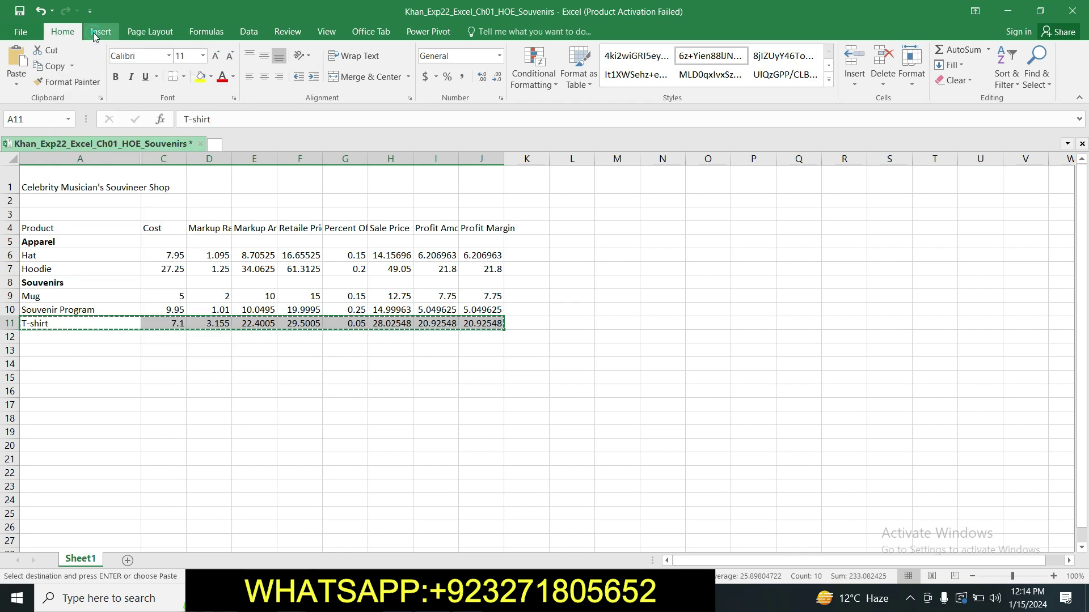
- Recheck step 13 in the Word instructions, then insert the cut T-shirt cells at row 8 in Excel
{"action": "key", "text": "alt+Tab"}
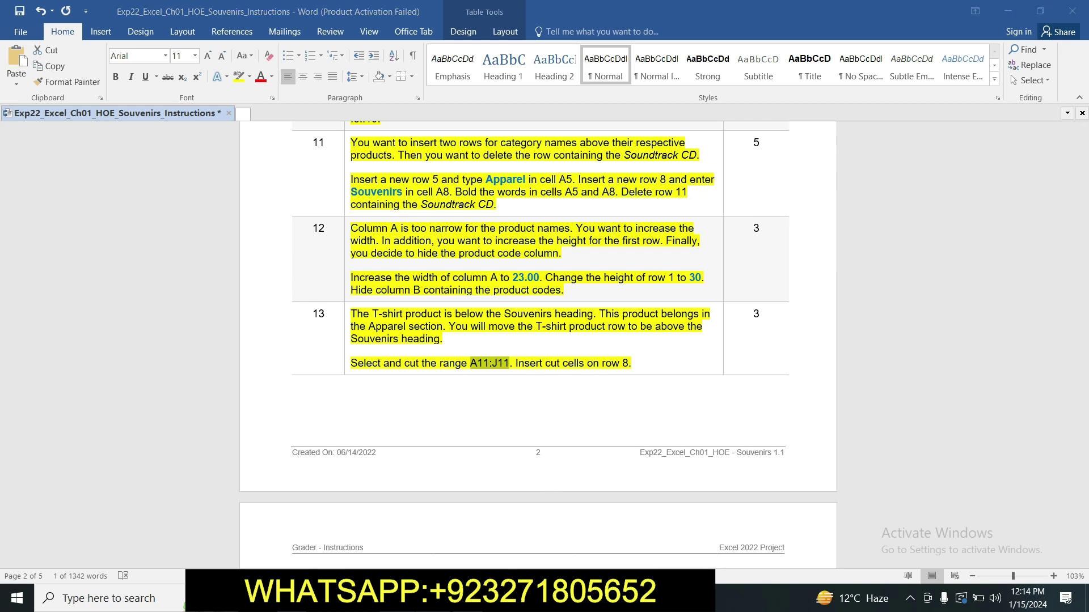
{"action": "key", "text": "alt+Tab"}
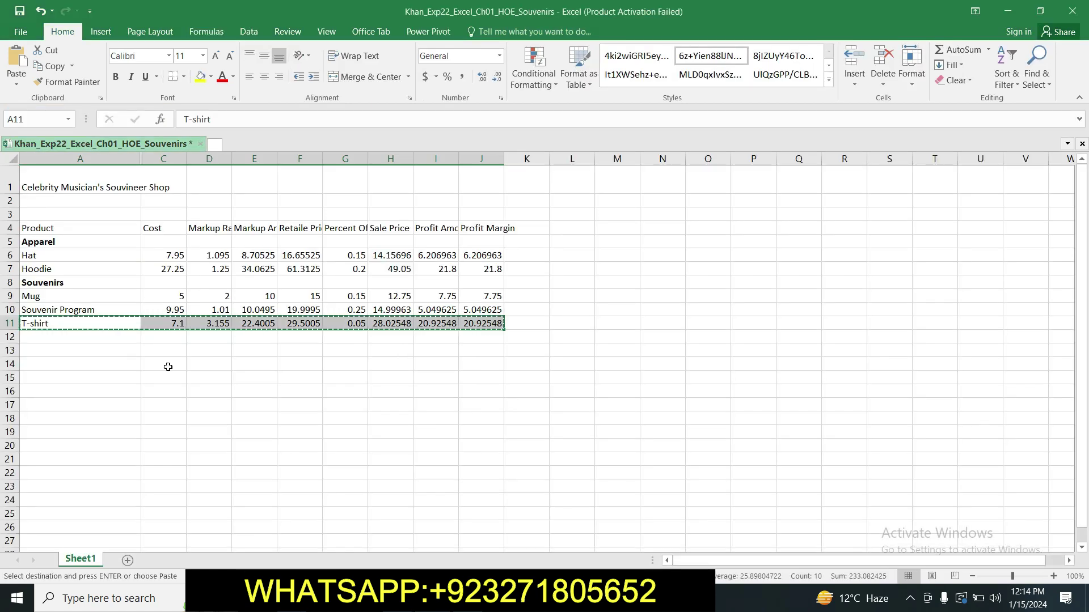
{"action": "left_click", "coordinate": [11, 283]}
{"action": "right_click", "coordinate": [11, 283]}
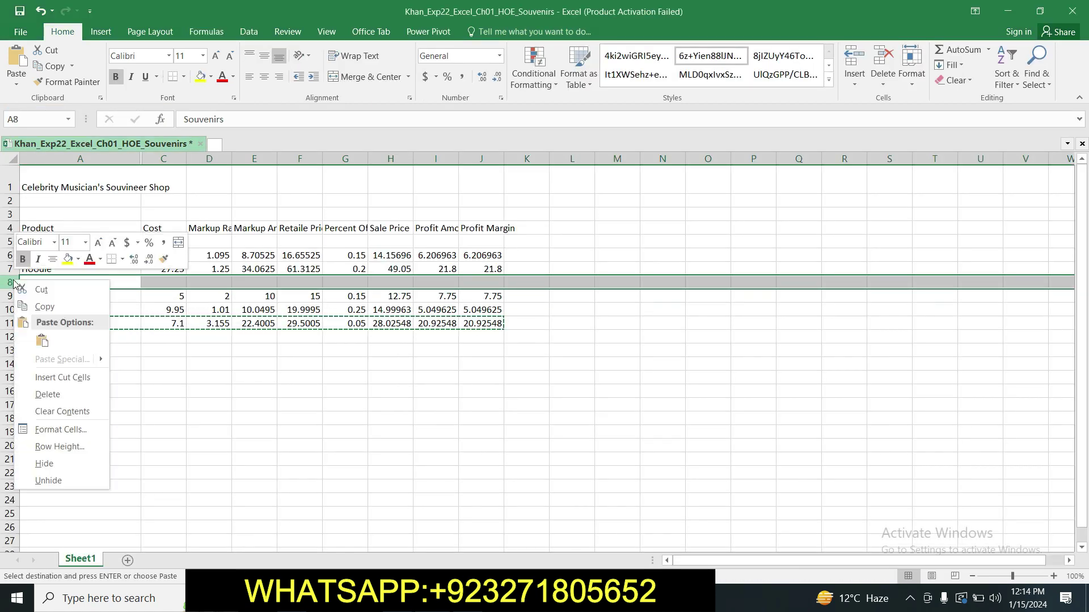
{"action": "left_click", "coordinate": [67, 378]}
{"action": "left_click", "coordinate": [293, 418]}
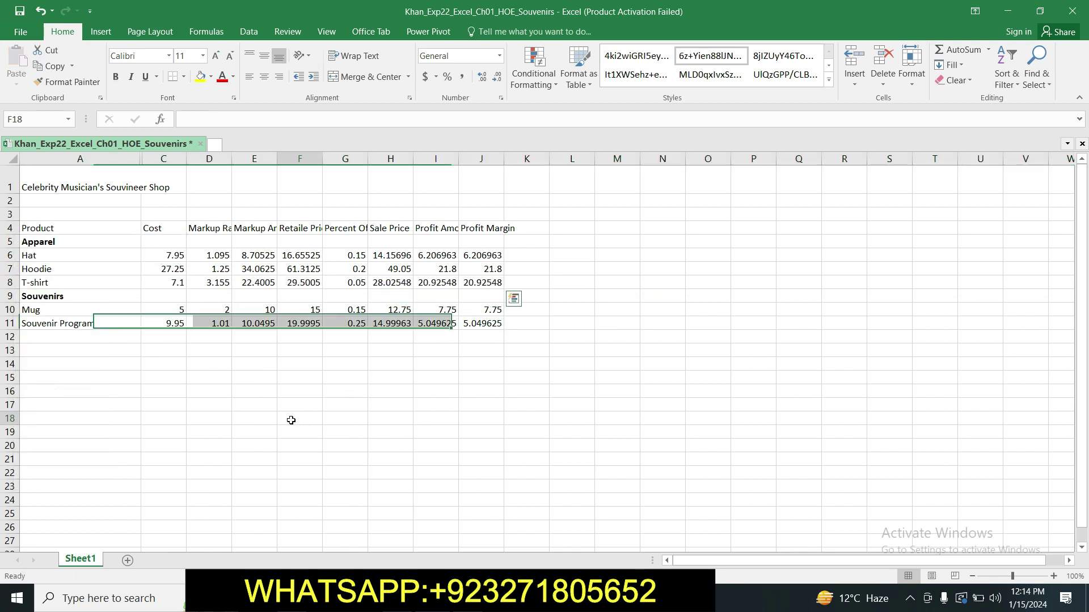
- Switch to the Word instructions and highlight the step 14 text about the travel mug product in yellow
{"action": "key", "text": "alt+Tab"}
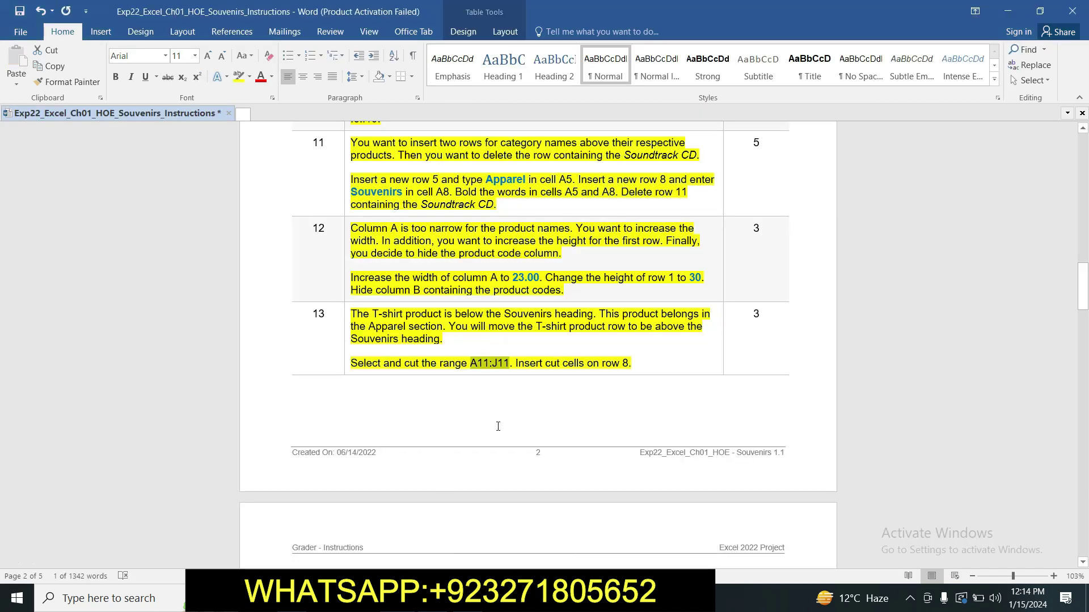
{"action": "left_click_drag", "start_coordinate": [1082, 278], "coordinate": [2, 328]}
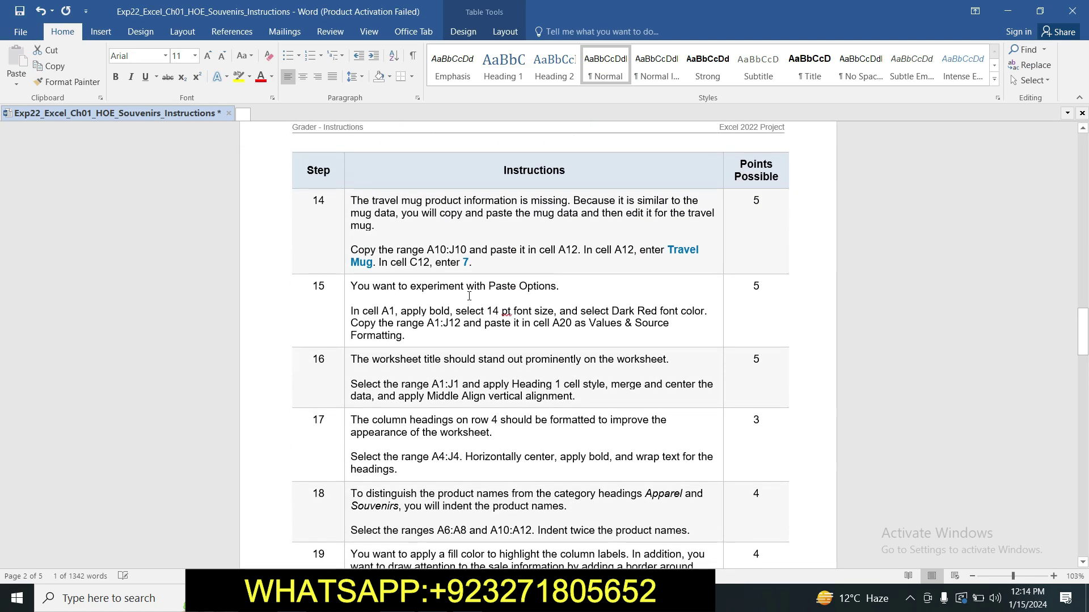
{"action": "left_click", "coordinate": [337, 201]}
{"action": "left_click_drag", "start_coordinate": [350, 201], "coordinate": [550, 249]}
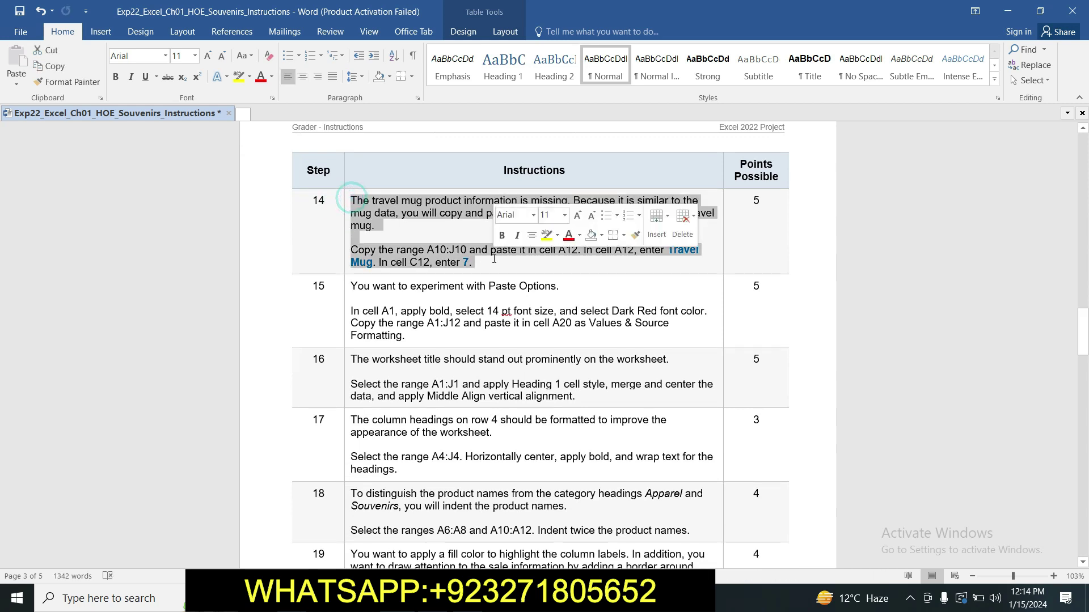
{"action": "left_click", "coordinate": [546, 235]}
{"action": "left_click", "coordinate": [519, 261]}
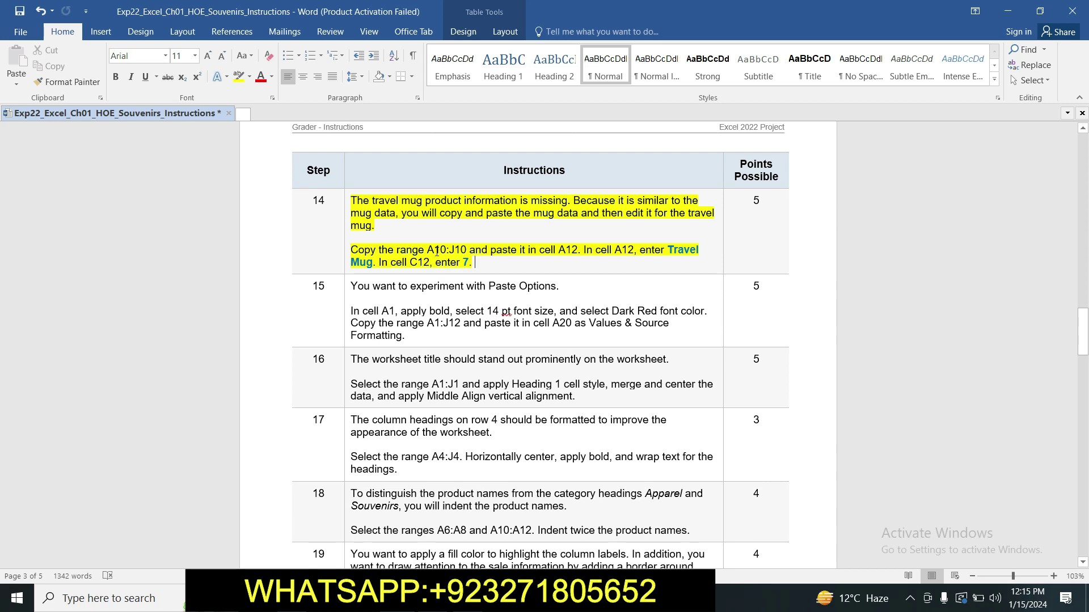
- Copy the range reference A10:J10 from step 14 in Word and use it to select the Mug row in Excel
{"action": "left_click_drag", "start_coordinate": [428, 249], "coordinate": [463, 258]}
{"action": "key", "text": "ctrl+c"}
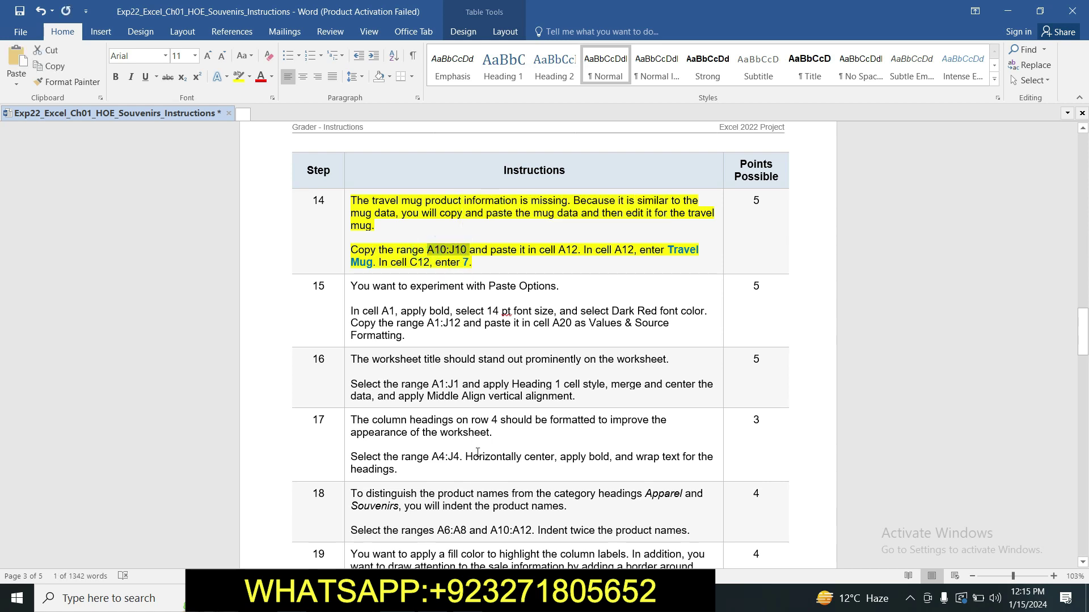
{"action": "key", "text": "alt+Tab"}
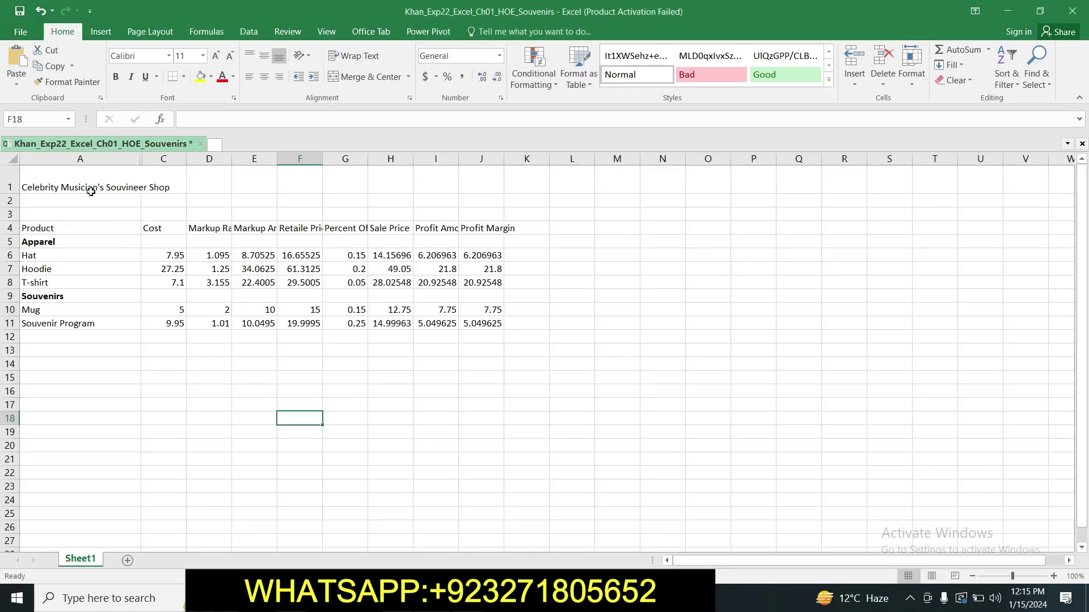
{"action": "left_click", "coordinate": [51, 120]}
{"action": "key", "text": "ctrl+v"}
{"action": "key", "text": "Return"}
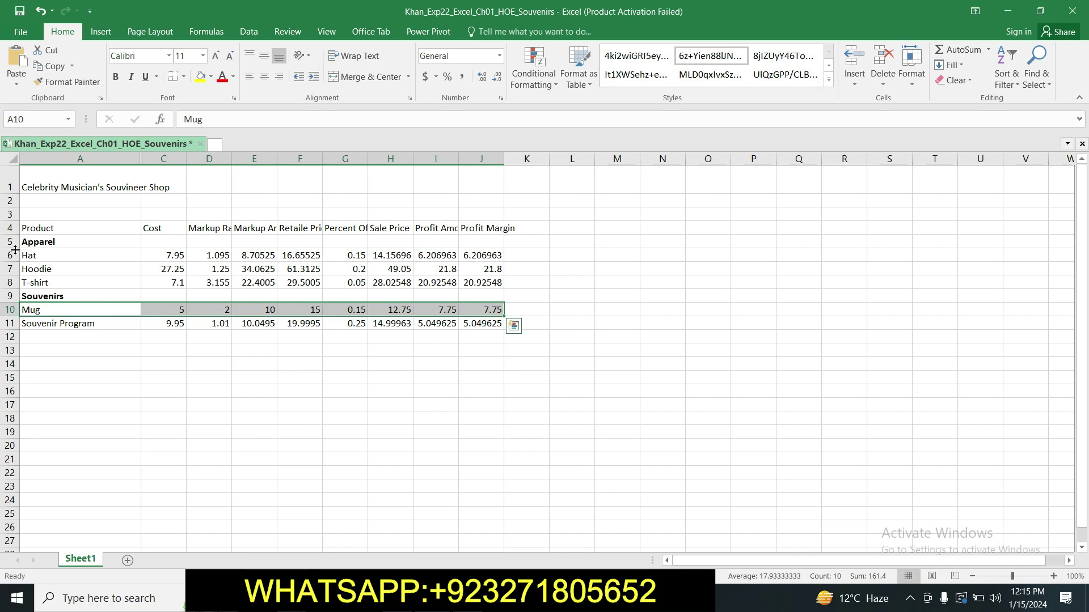
- Copy the selected Mug data in A10:J10 and paste it into cell A12
{"action": "left_click", "coordinate": [56, 67]}
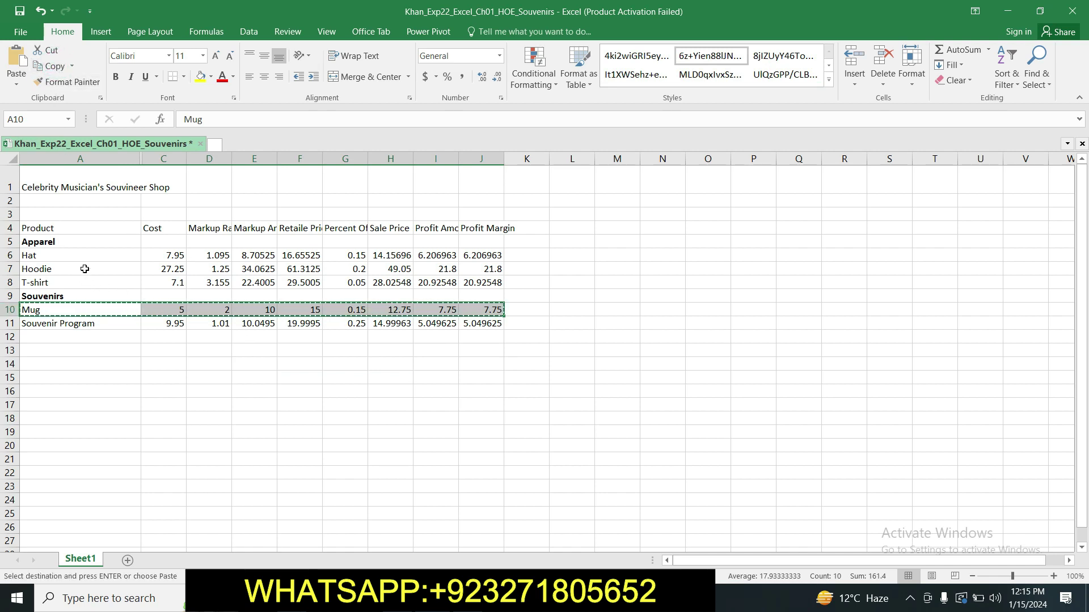
{"action": "left_click", "coordinate": [71, 337]}
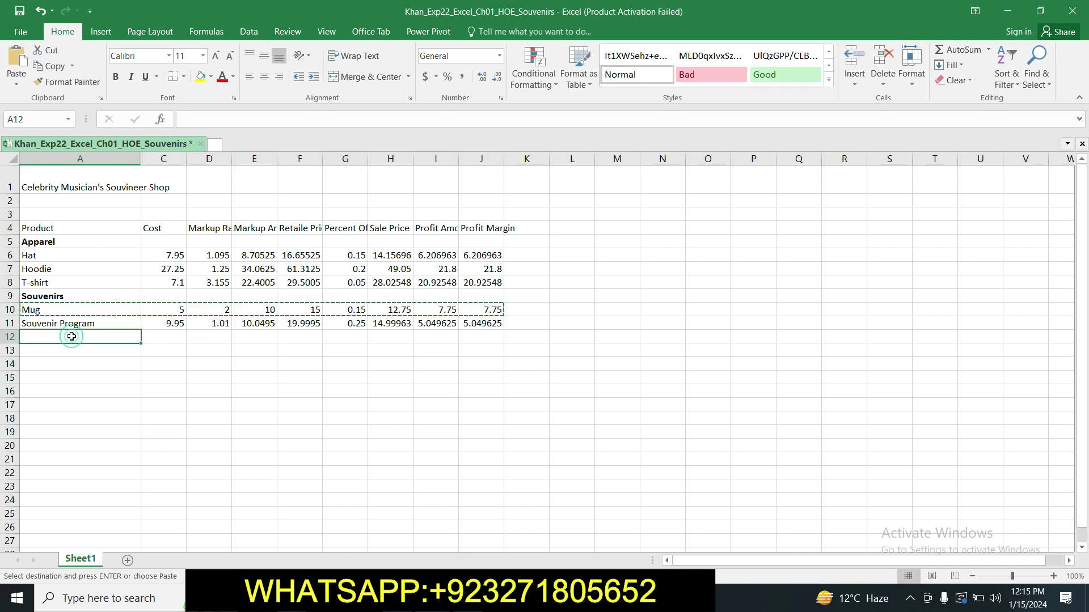
{"action": "right_click", "coordinate": [72, 336]}
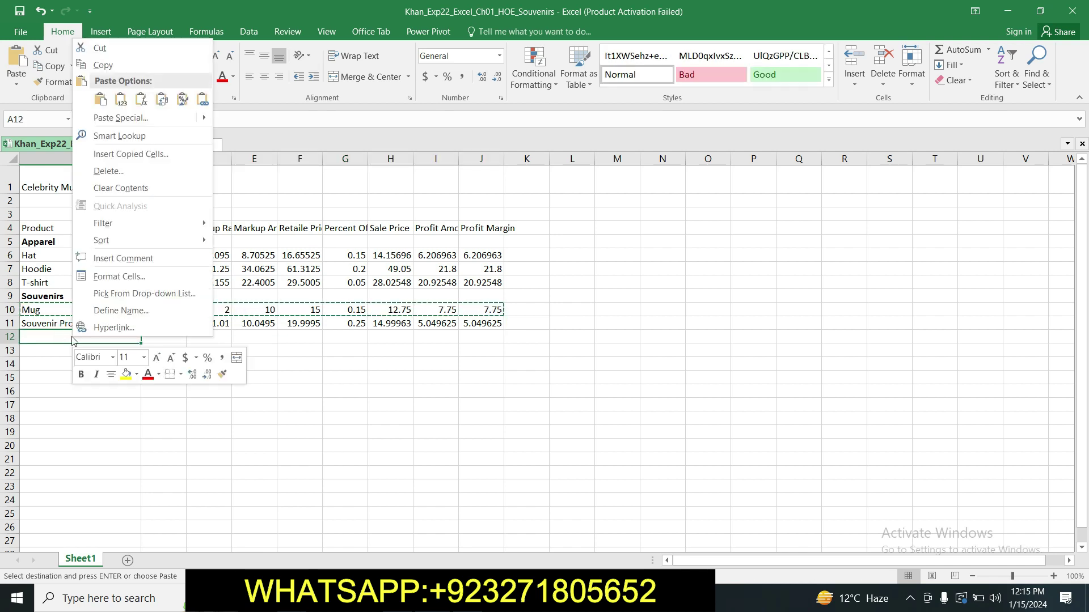
{"action": "left_click", "coordinate": [104, 103]}
{"action": "left_click", "coordinate": [299, 386]}
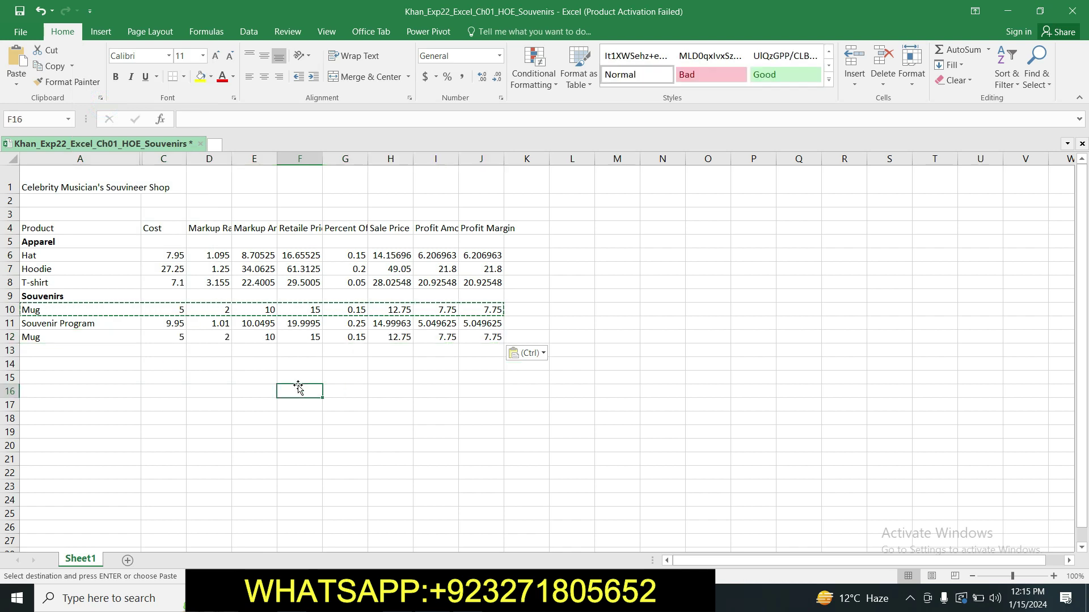
- Check the new product name for step 14 in the Word instructions, then enter Travel Mug in cell A12 in Excel
{"action": "key", "text": "alt+Tab"}
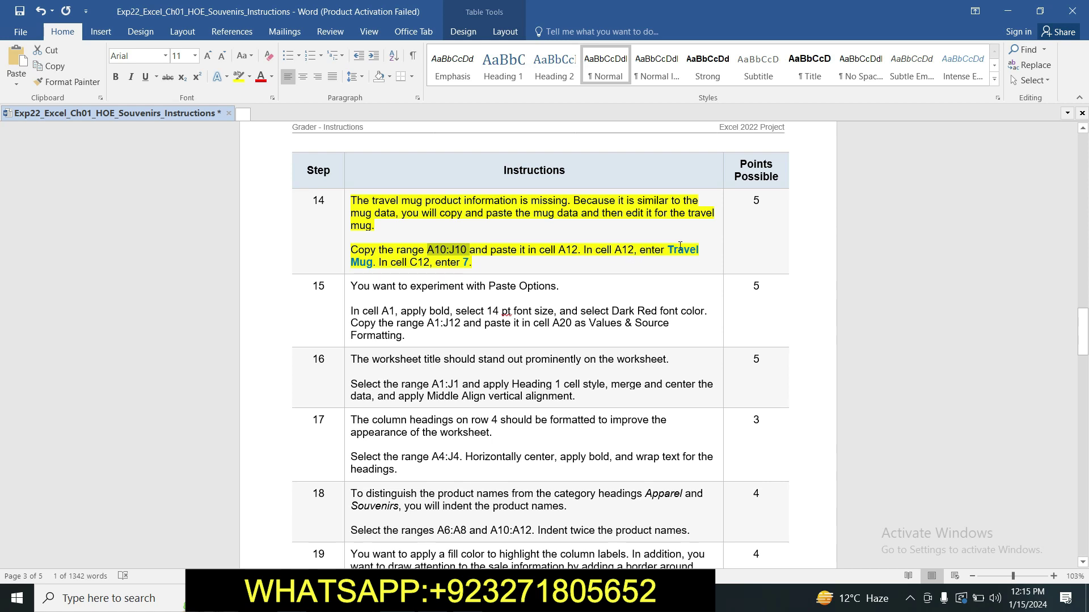
{"action": "left_click_drag", "start_coordinate": [670, 250], "coordinate": [483, 234]}
{"action": "left_click_drag", "start_coordinate": [410, 240], "coordinate": [373, 268]}
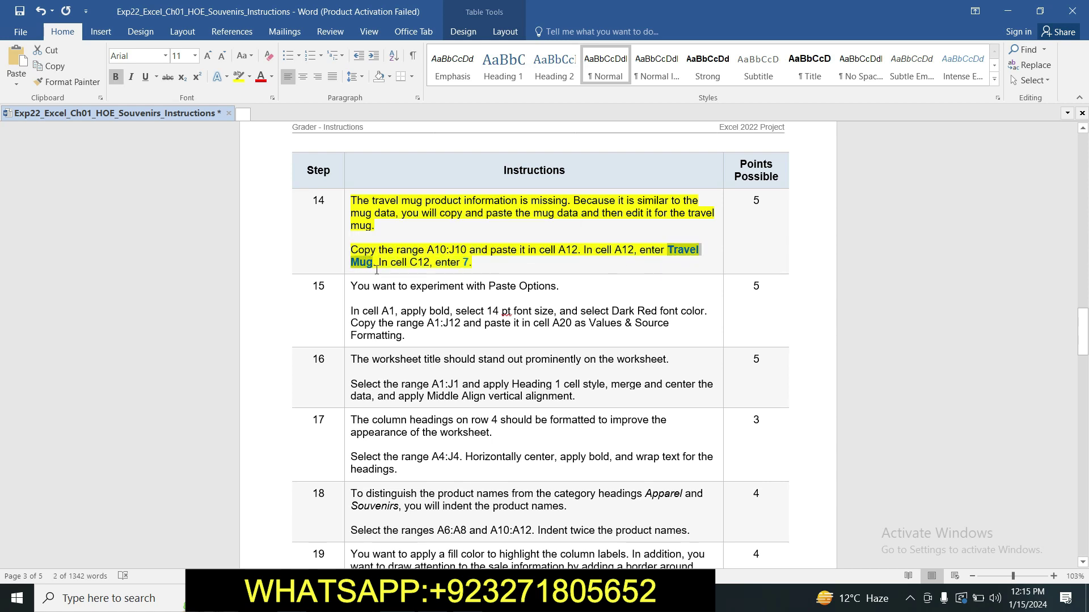
{"action": "key", "text": "alt+Tab"}
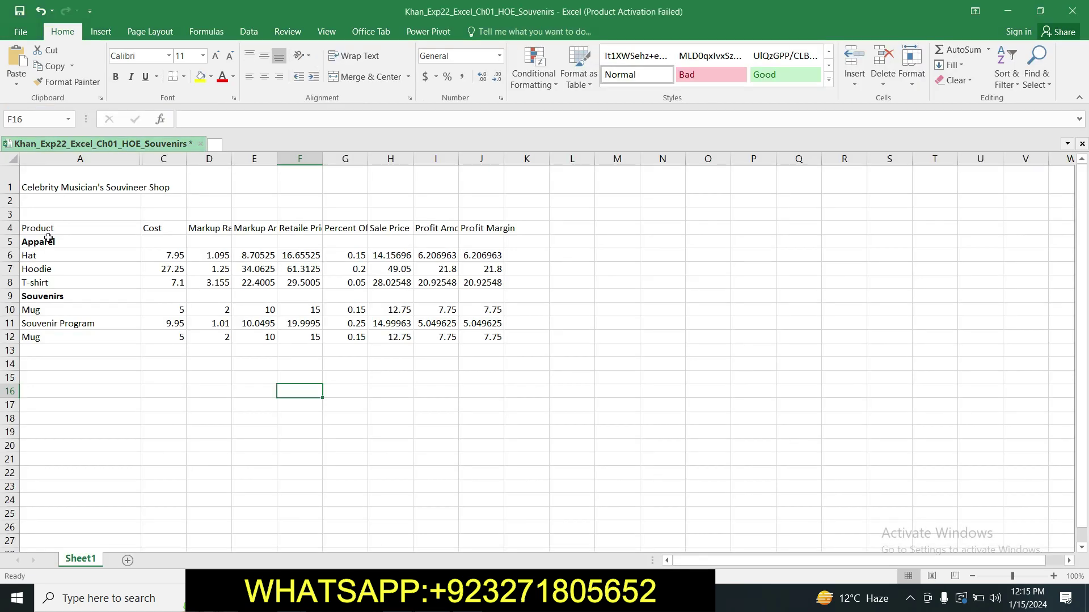
{"action": "left_click", "coordinate": [44, 338]}
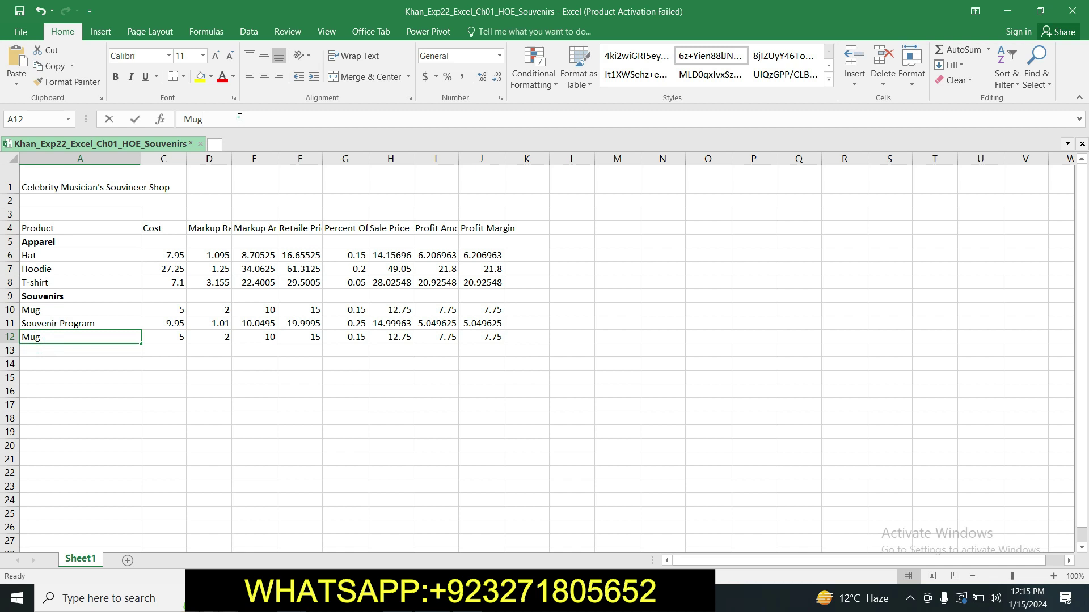
{"action": "left_click", "coordinate": [235, 118]}
{"action": "key", "text": "BackSpace"}
{"action": "key", "text": "BackSpace"}
{"action": "key", "text": "BackSpace"}
{"action": "type", "text": "Travel Mug"}
{"action": "key", "text": "Return"}
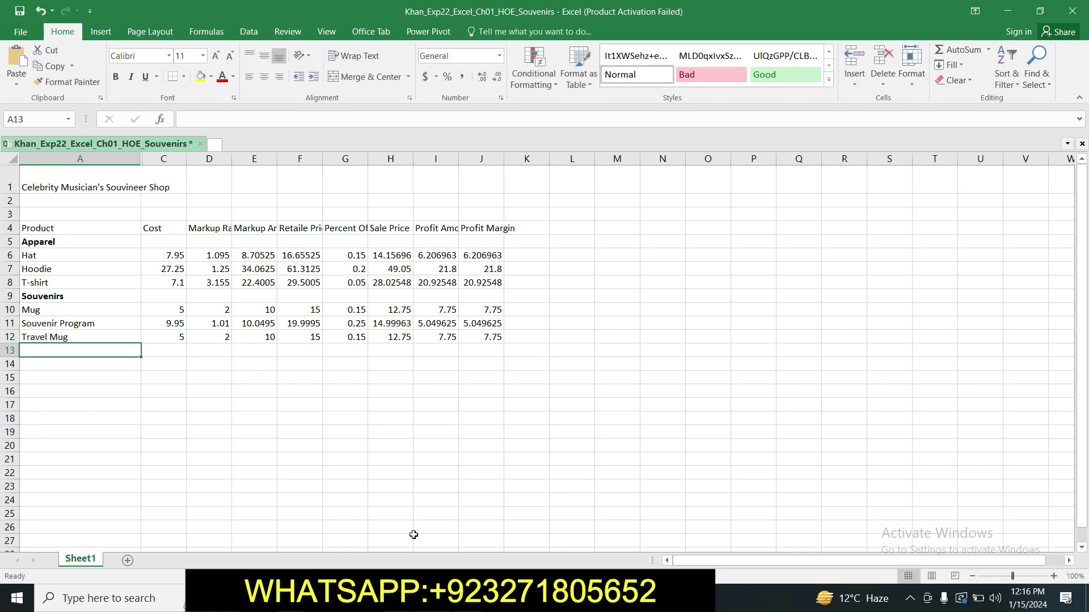
- Recheck step 14 in Word, then set the Travel Mug cost in cell C12 to 7 in Excel
{"action": "left_click", "coordinate": [418, 598]}
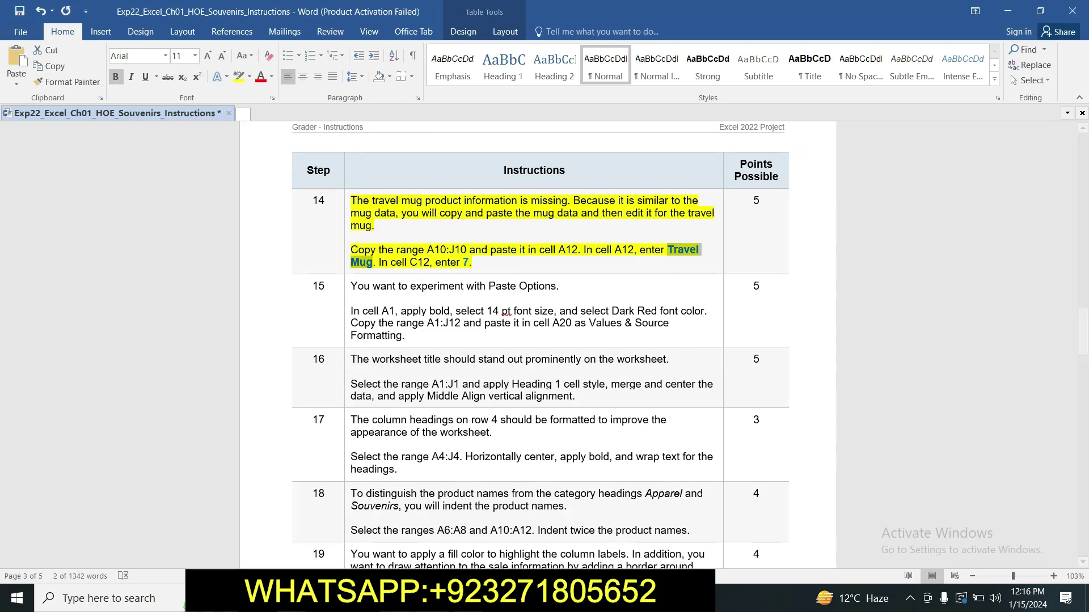
{"action": "left_click", "coordinate": [446, 598]}
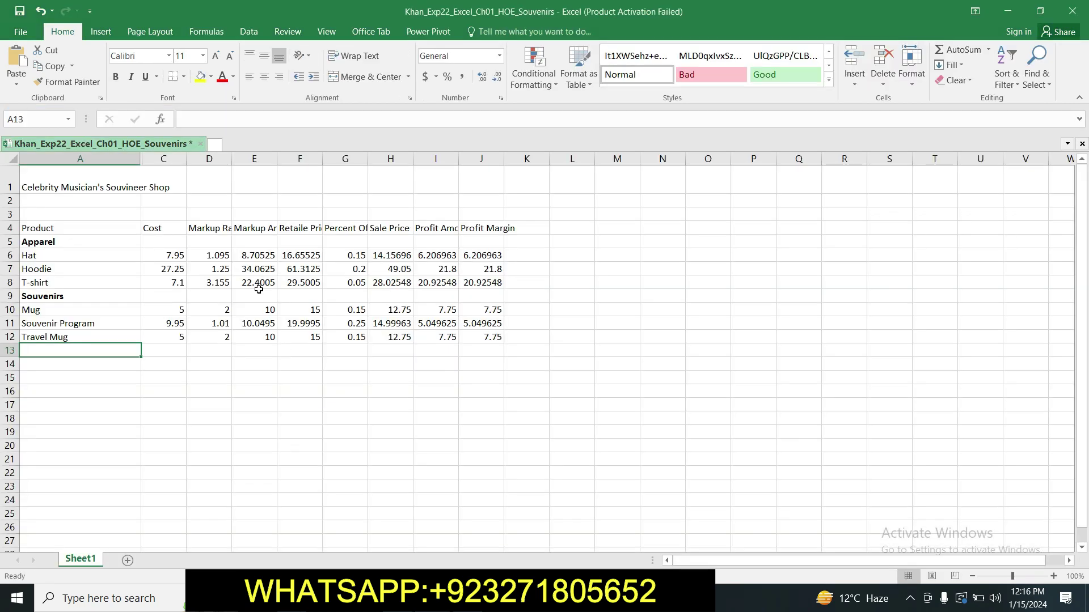
{"action": "left_click", "coordinate": [167, 333]}
{"action": "left_click", "coordinate": [217, 122]}
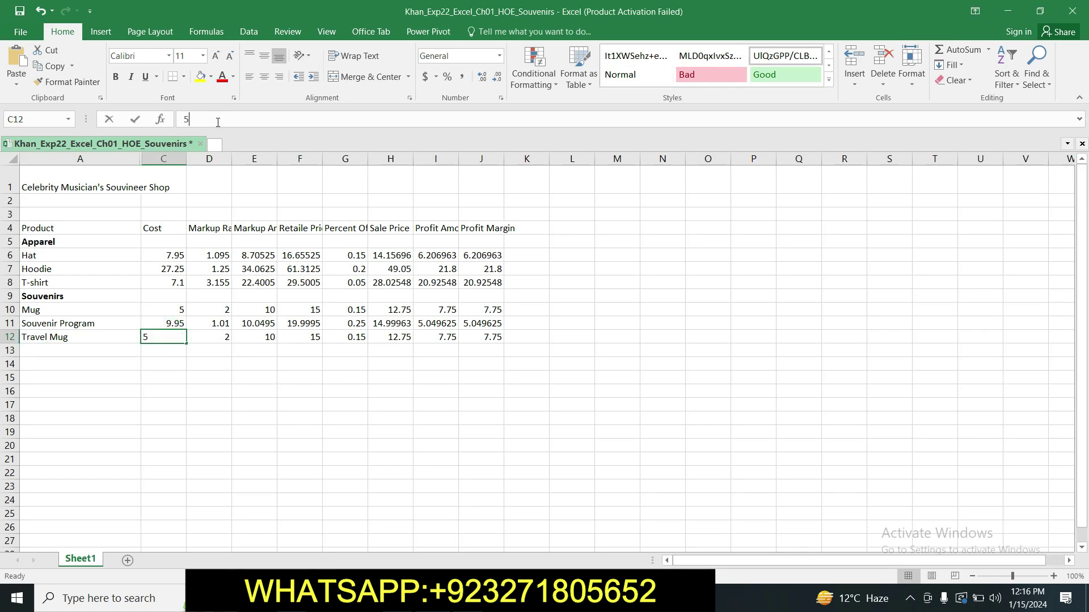
{"action": "key", "text": "BackSpace"}
{"action": "type", "text": "7"}
{"action": "key", "text": "Return"}
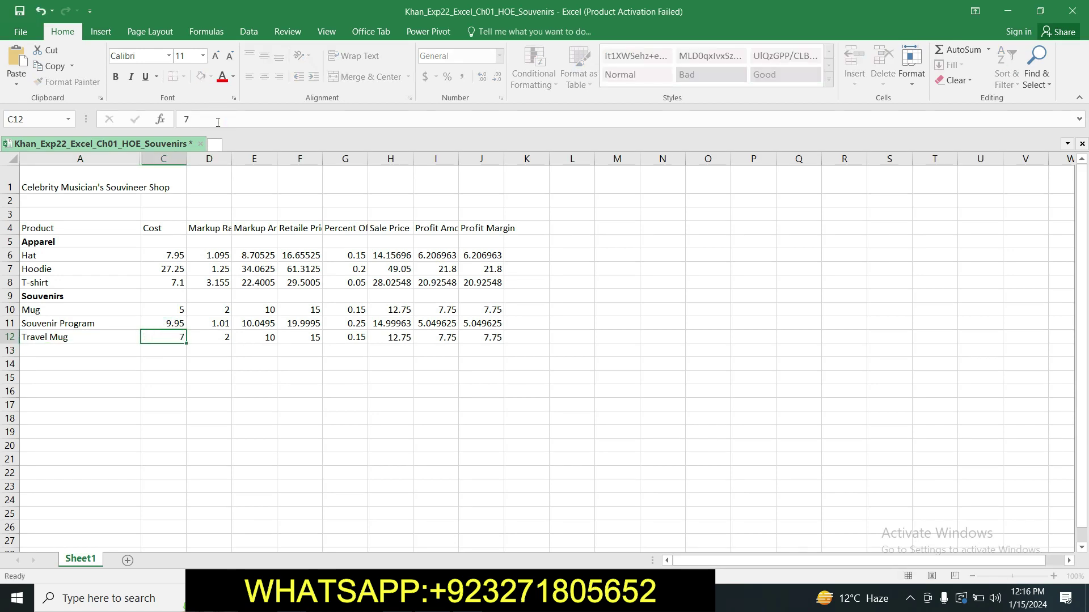
- Switch to the Word instructions and highlight the step 15 text about Paste Options in yellow
{"action": "key", "text": "alt+Tab"}
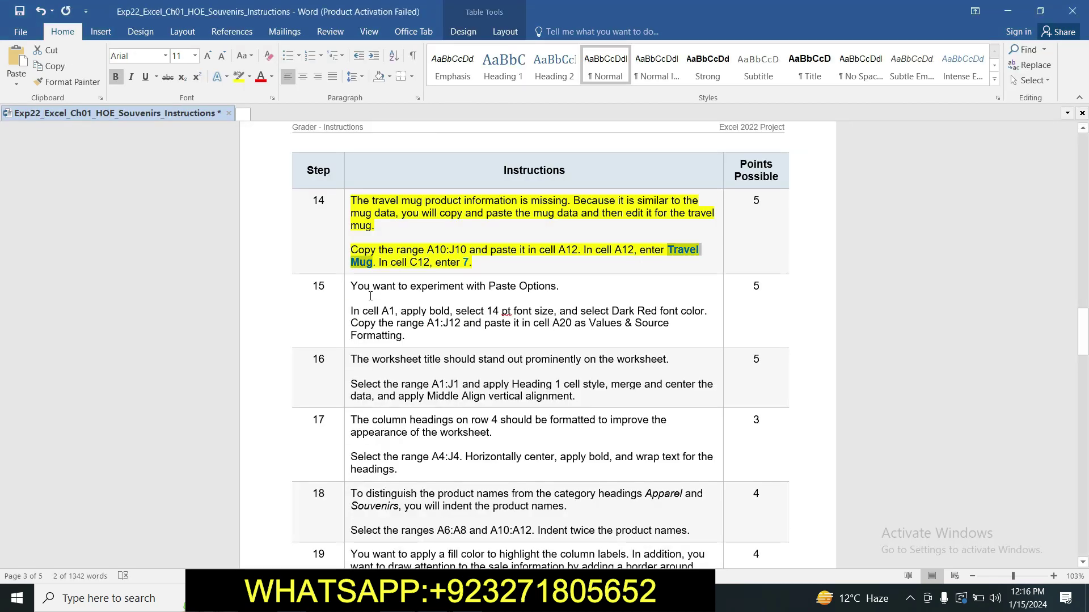
{"action": "left_click", "coordinate": [371, 296]}
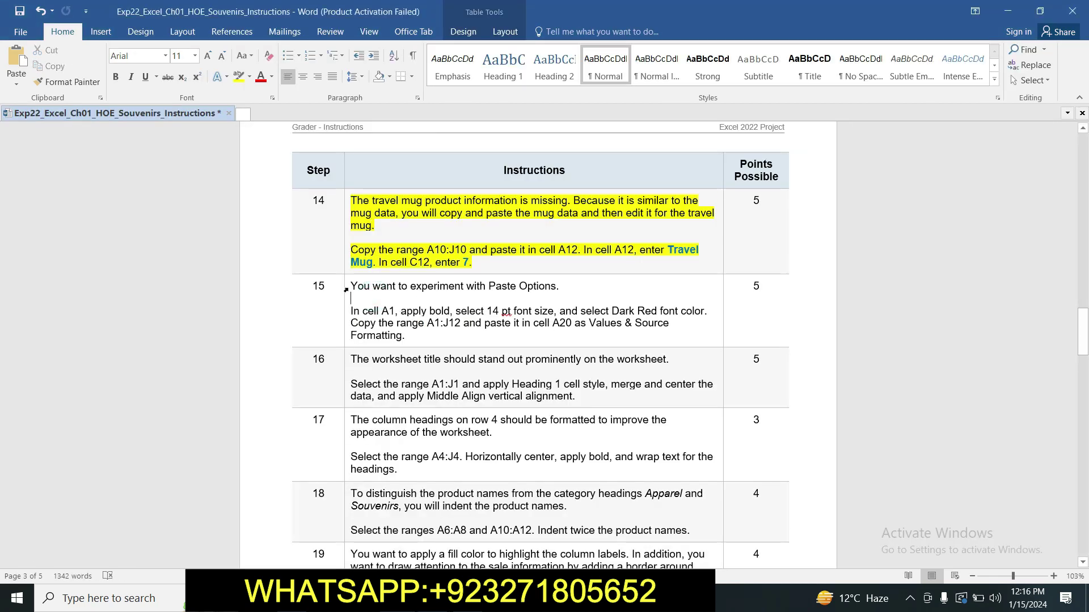
{"action": "left_click_drag", "start_coordinate": [352, 287], "coordinate": [405, 336]}
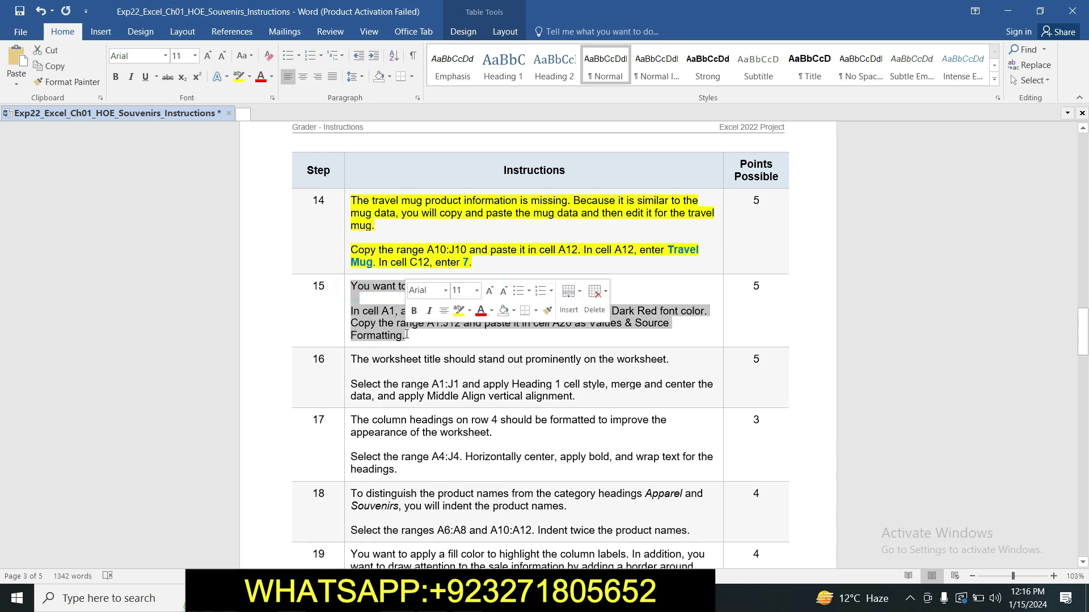
{"action": "left_click", "coordinate": [239, 77]}
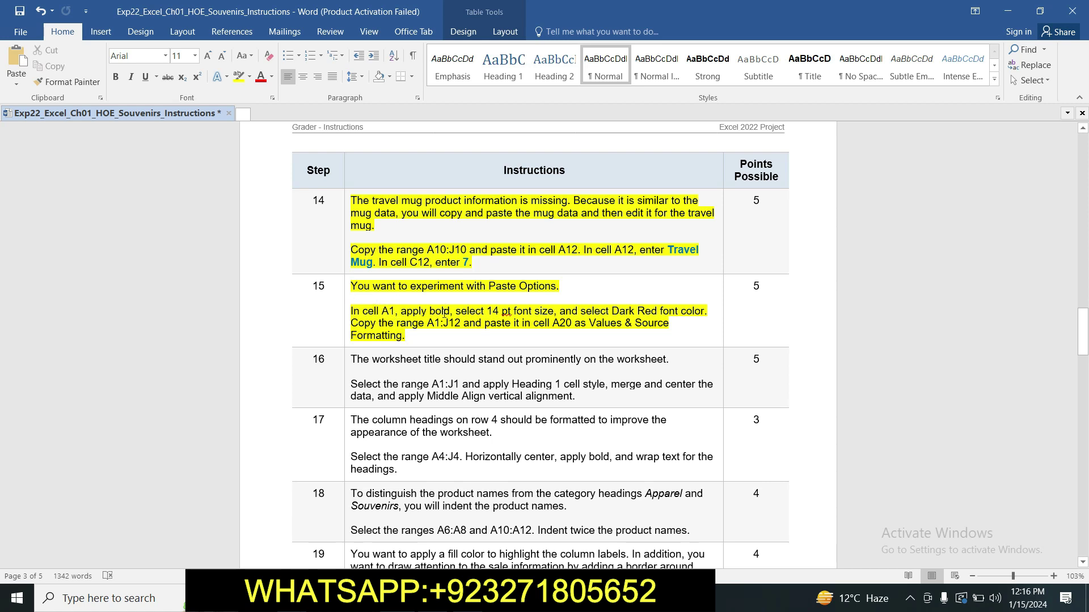
- Make the worksheet title in cell A1 bold in Excel and set its font size to 14, rechecking step 15 in Word
{"action": "key", "text": "alt+Tab"}
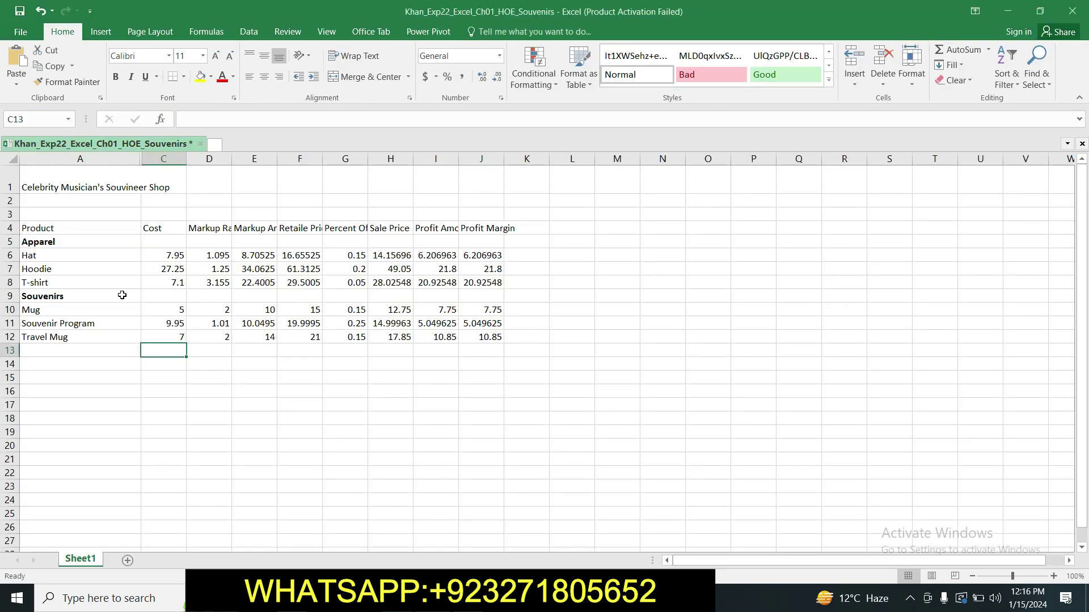
{"action": "left_click", "coordinate": [78, 188]}
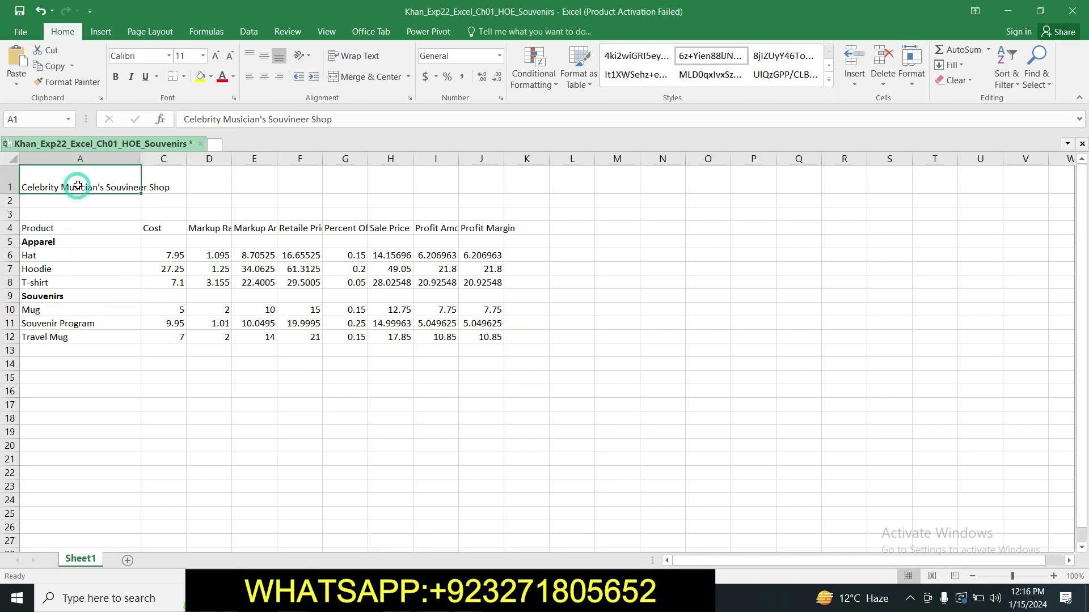
{"action": "left_click", "coordinate": [116, 76]}
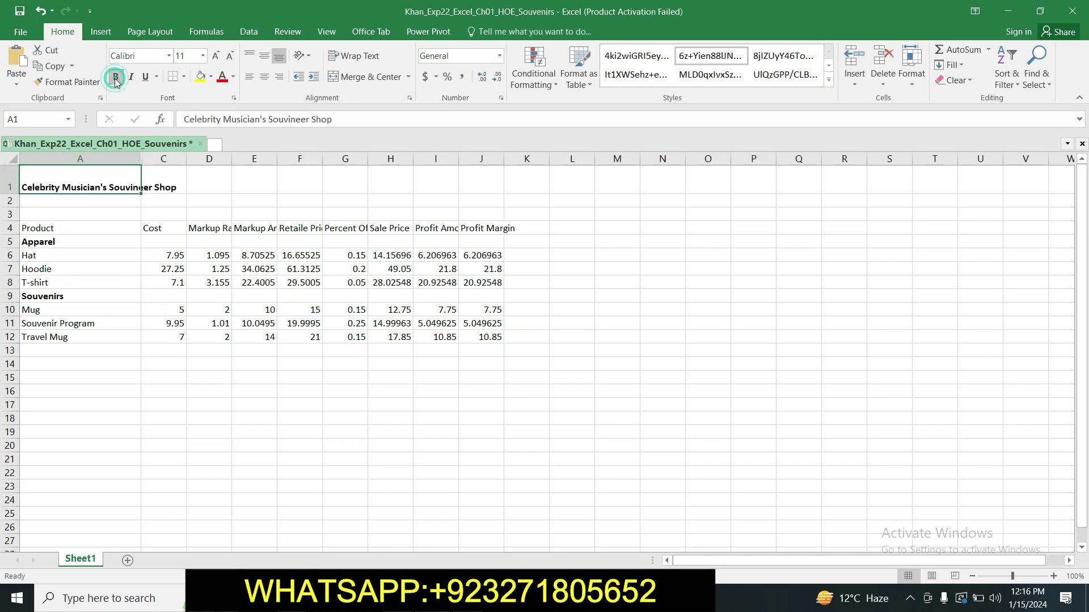
{"action": "key", "text": "alt+Tab"}
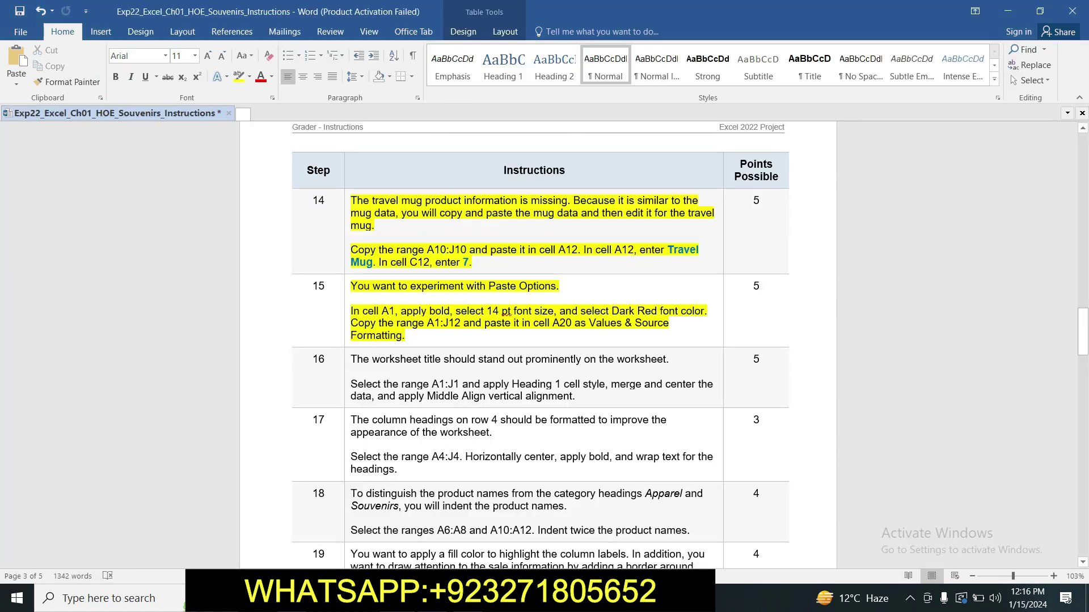
{"action": "key", "text": "alt+Tab"}
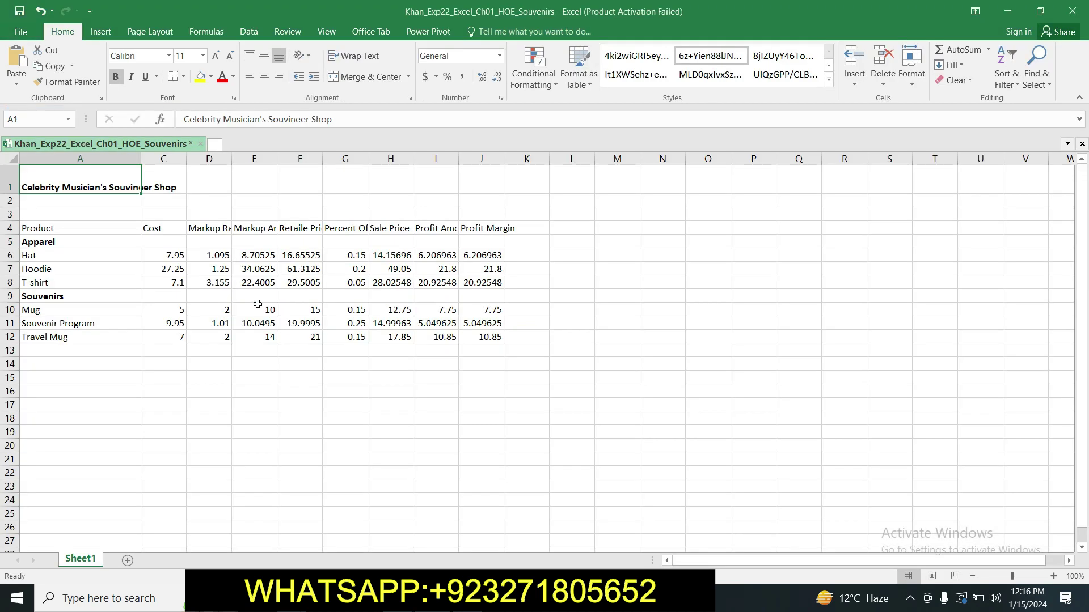
{"action": "left_click", "coordinate": [203, 57]}
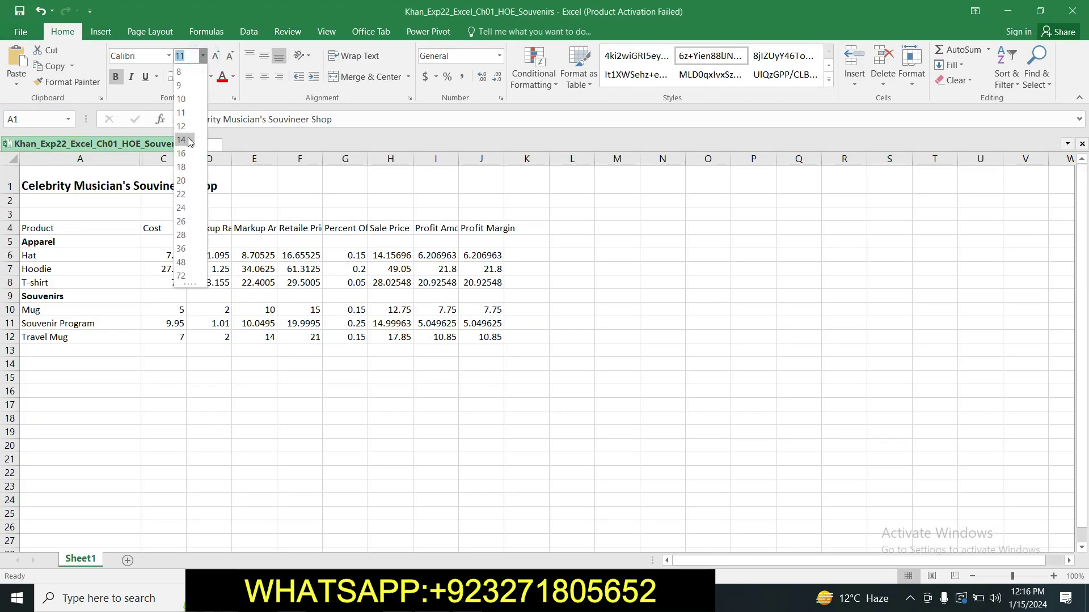
{"action": "left_click", "coordinate": [188, 140]}
- Recheck step 15 in Word, then apply the Dark Red font color to the title in cell A1 in Excel
{"action": "key", "text": "alt+Tab"}
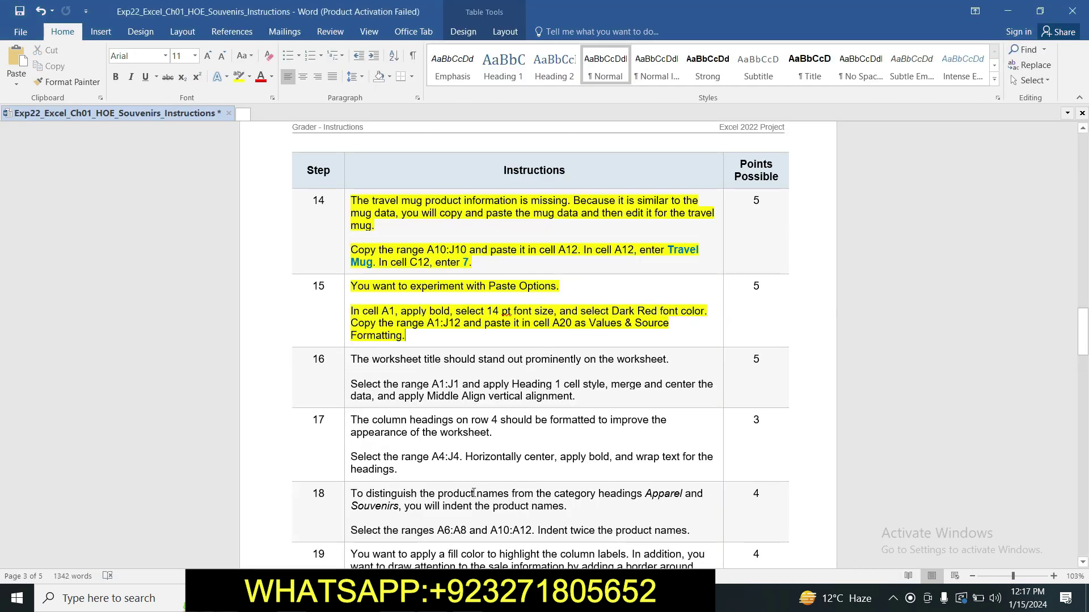
{"action": "key", "text": "alt+Tab"}
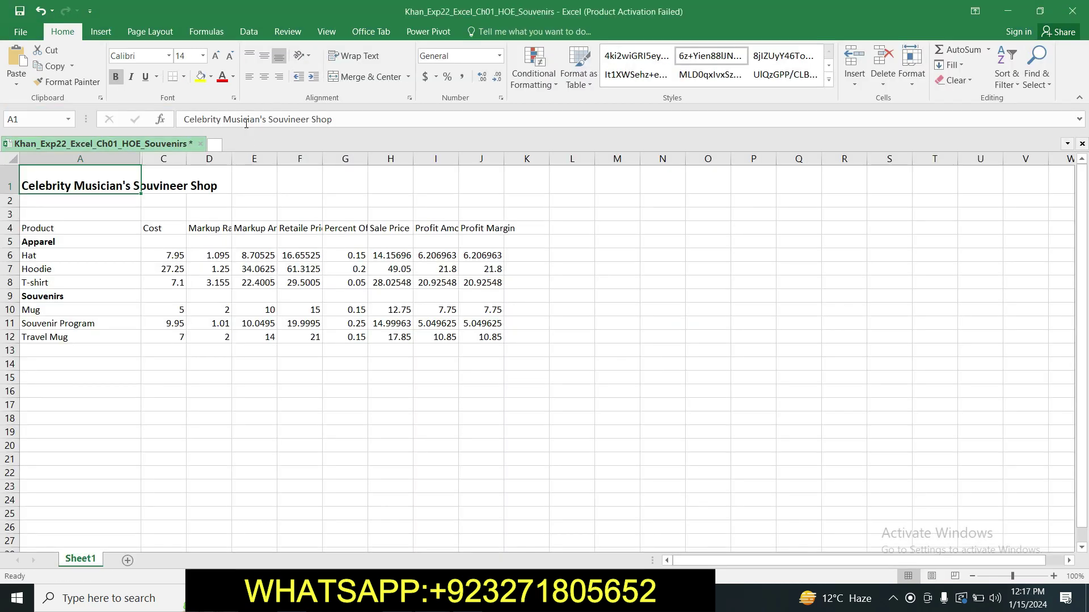
{"action": "left_click", "coordinate": [233, 77]}
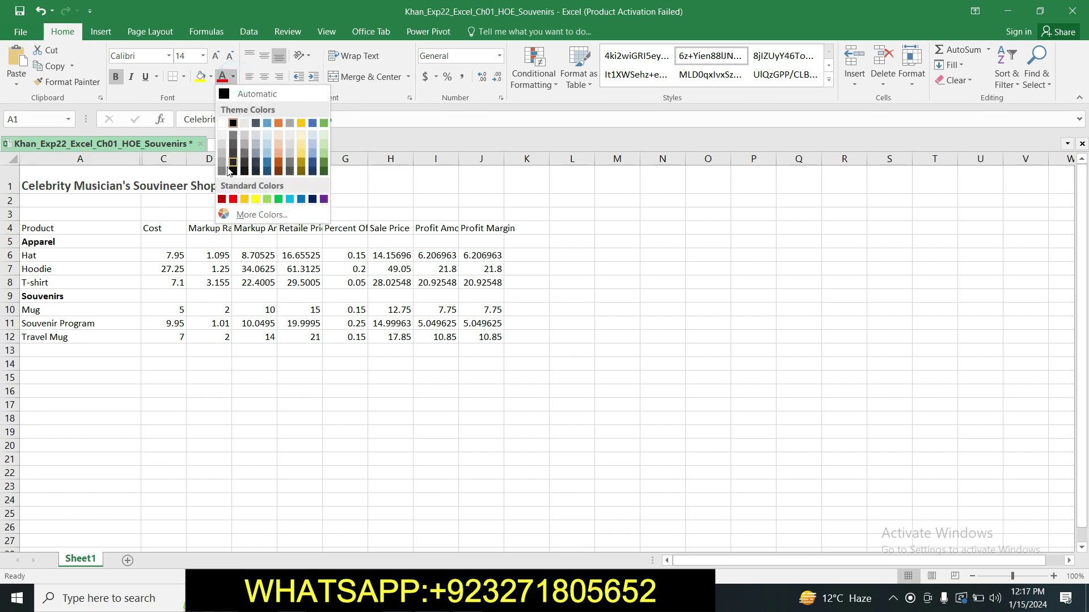
{"action": "left_click", "coordinate": [222, 200]}
- Copy the range reference A1:J12 from step 15 in Word and use it to select that range in Excel
{"action": "key", "text": "alt+Tab"}
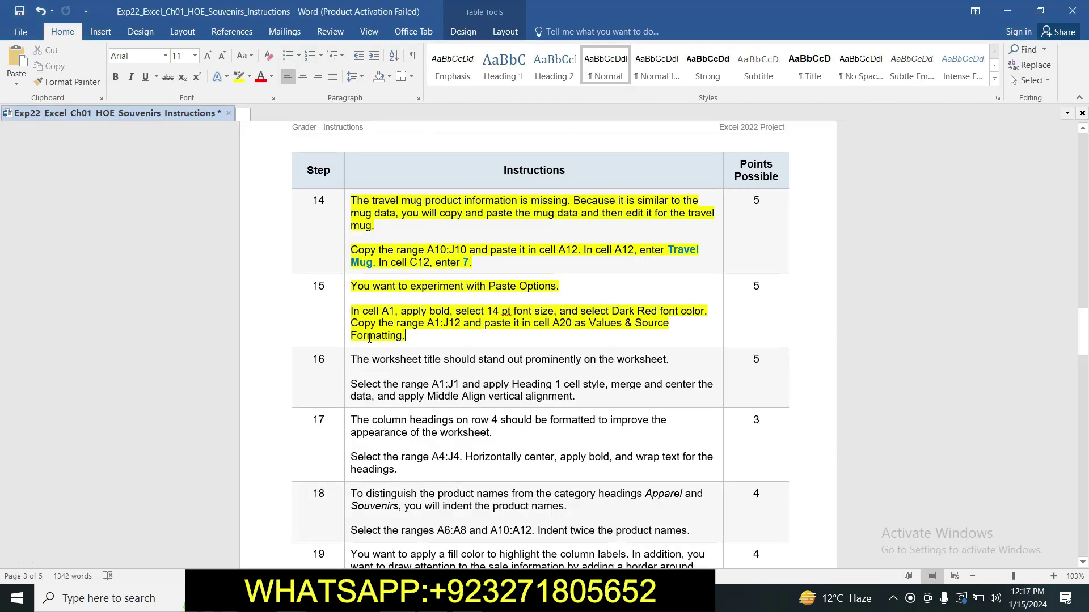
{"action": "left_click_drag", "start_coordinate": [429, 324], "coordinate": [453, 329]}
{"action": "key", "text": "ctrl+c"}
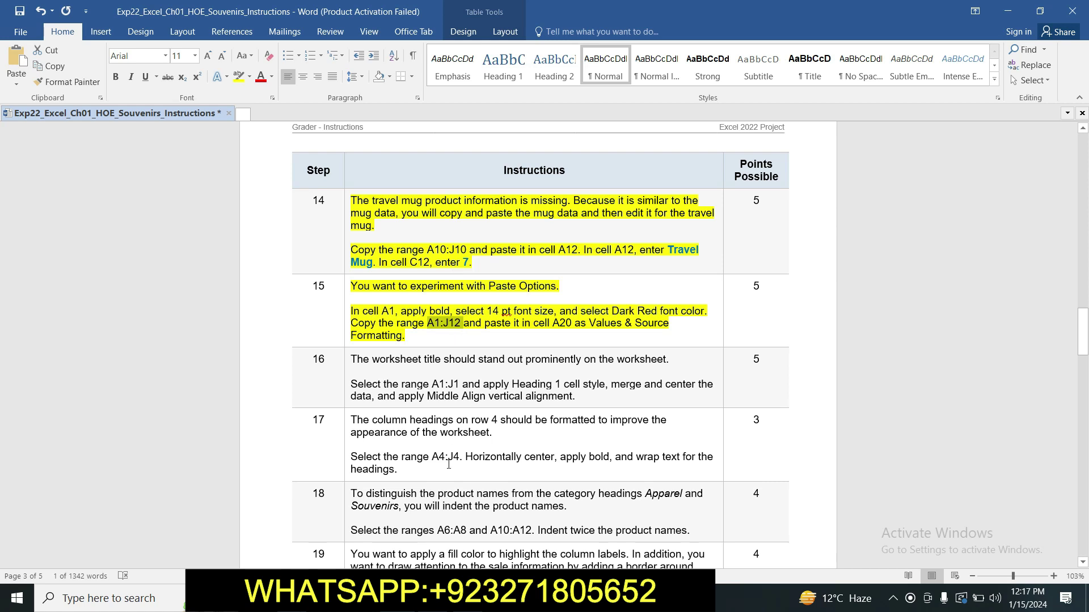
{"action": "key", "text": "alt+Tab"}
{"action": "left_click", "coordinate": [49, 121]}
{"action": "key", "text": "ctrl+v"}
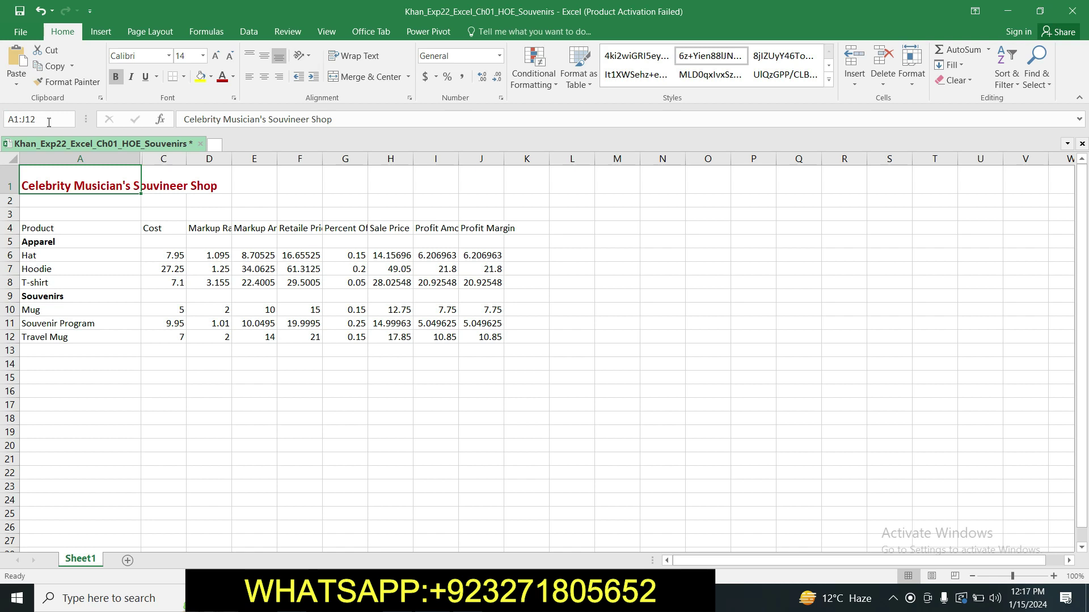
{"action": "key", "text": "Return"}
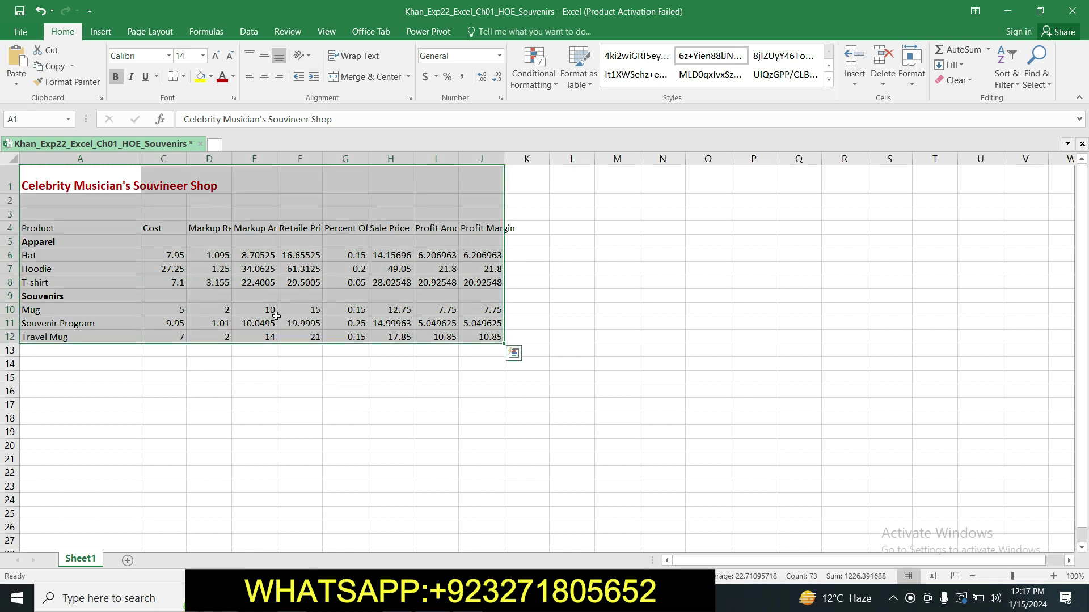
{"action": "key", "text": "alt+Tab"}
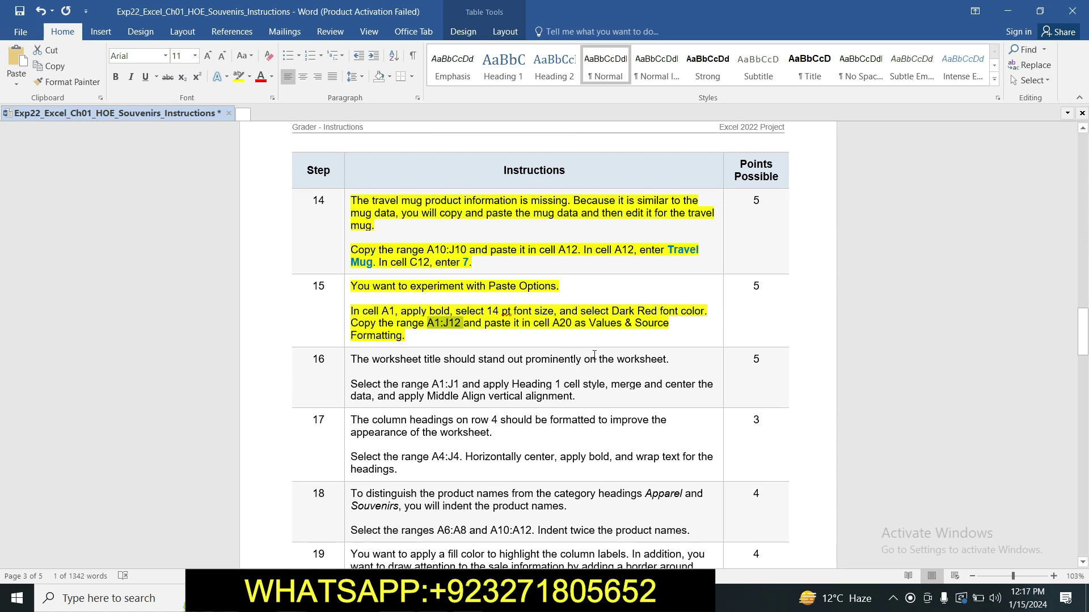
{"action": "key", "text": "alt+Tab"}
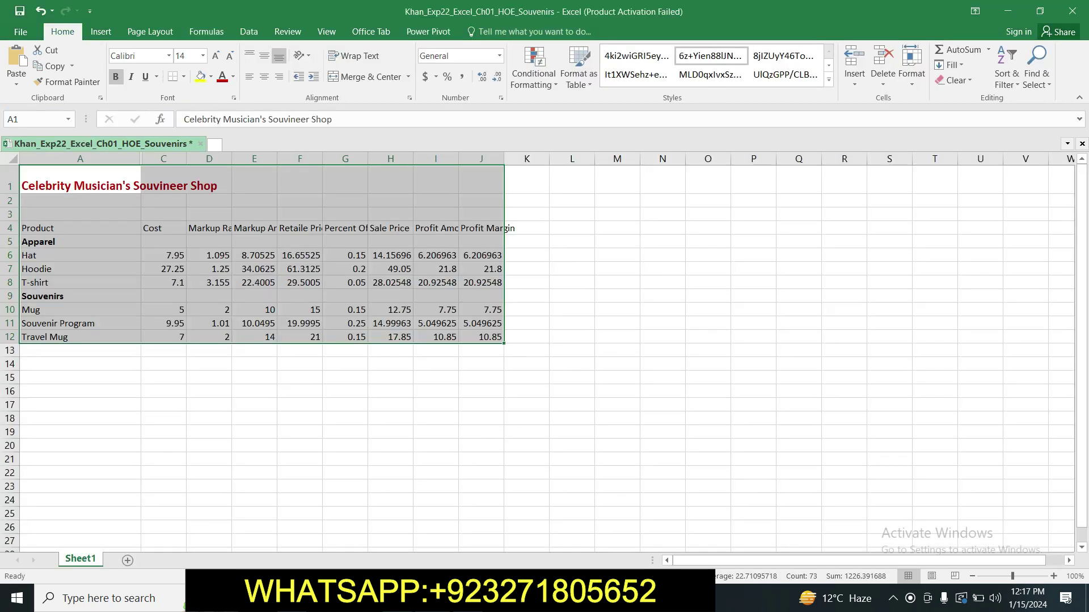
{"action": "left_click", "coordinate": [113, 447]}
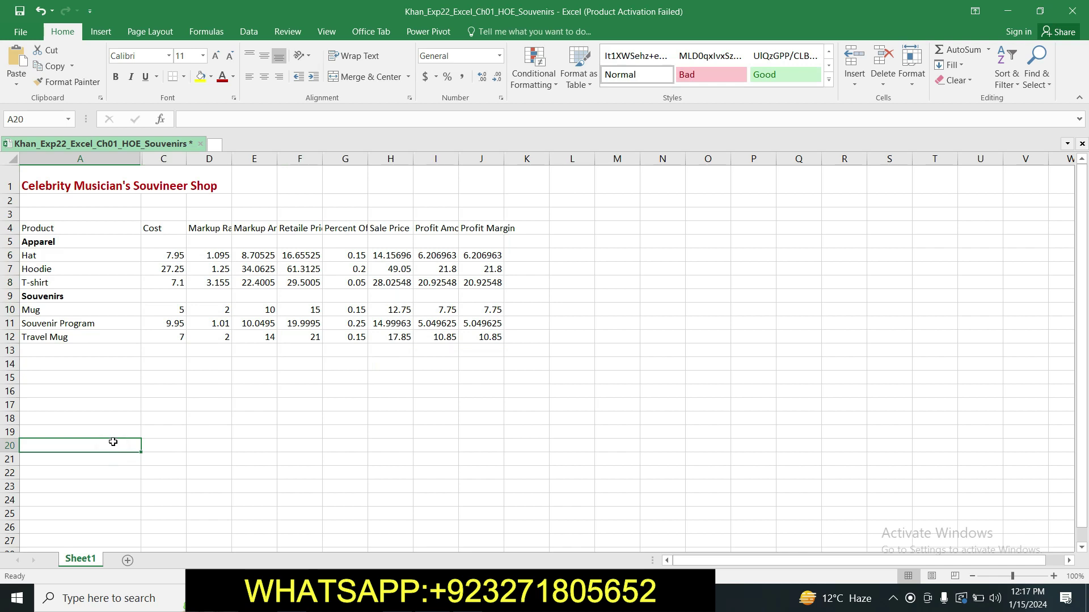
{"action": "left_click", "coordinate": [17, 85]}
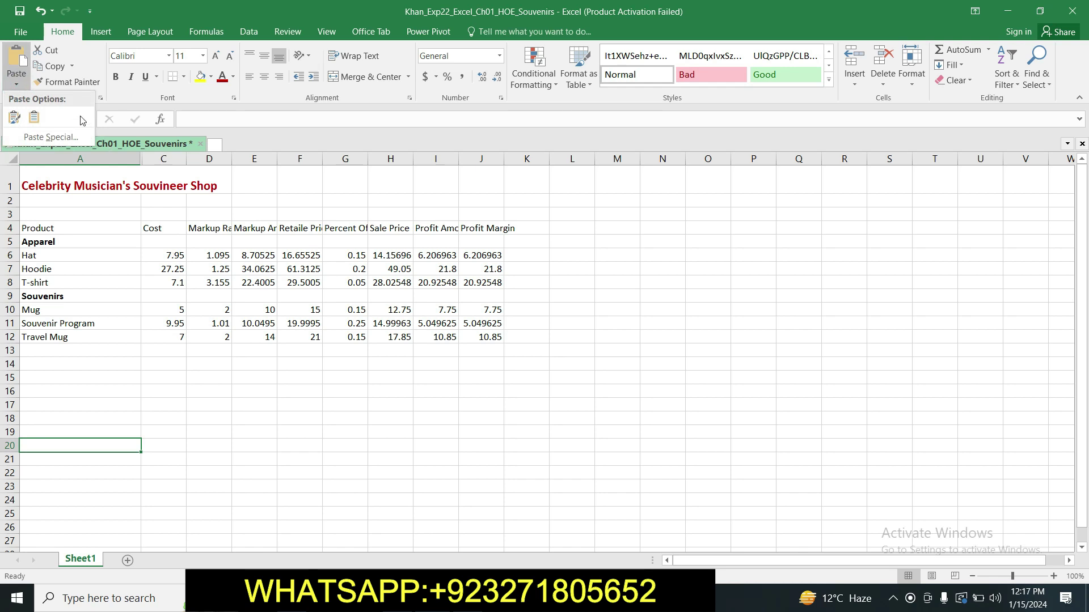
{"action": "left_click", "coordinate": [67, 135]}
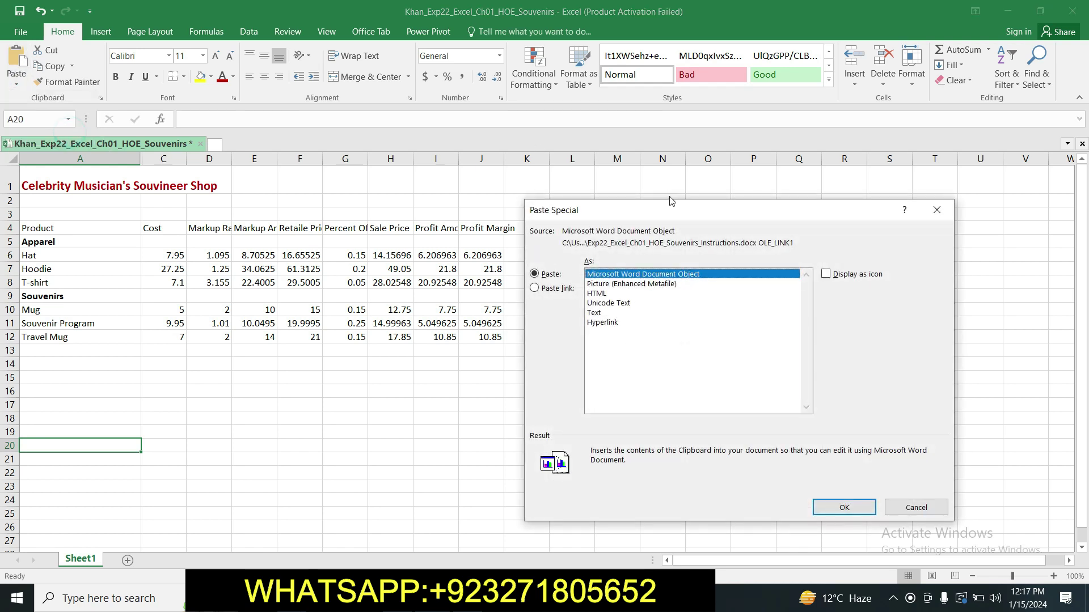
{"action": "left_click", "coordinate": [937, 213]}
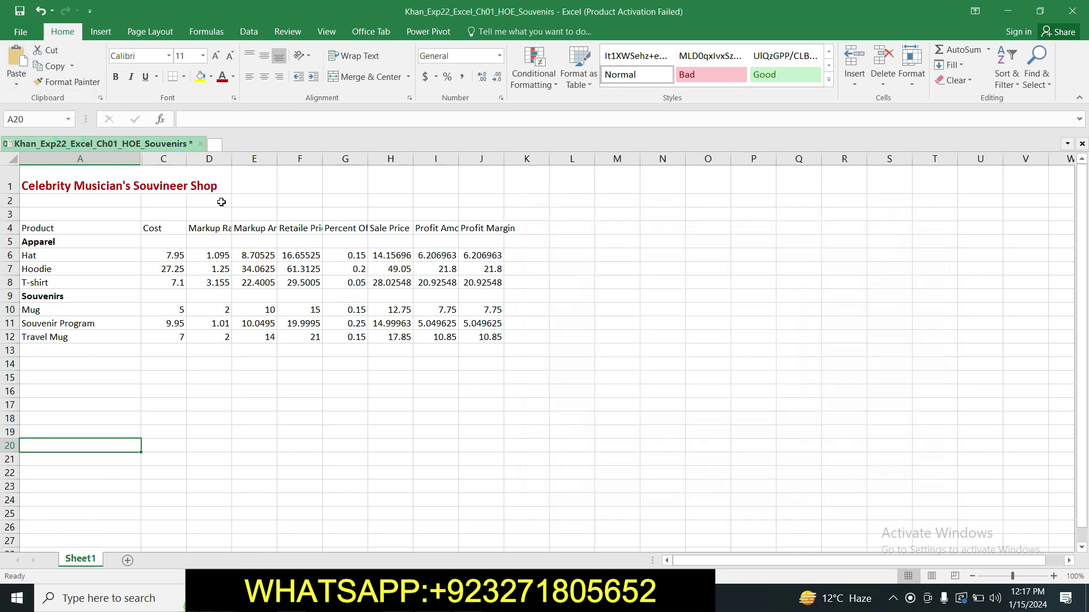
{"action": "left_click", "coordinate": [23, 85]}
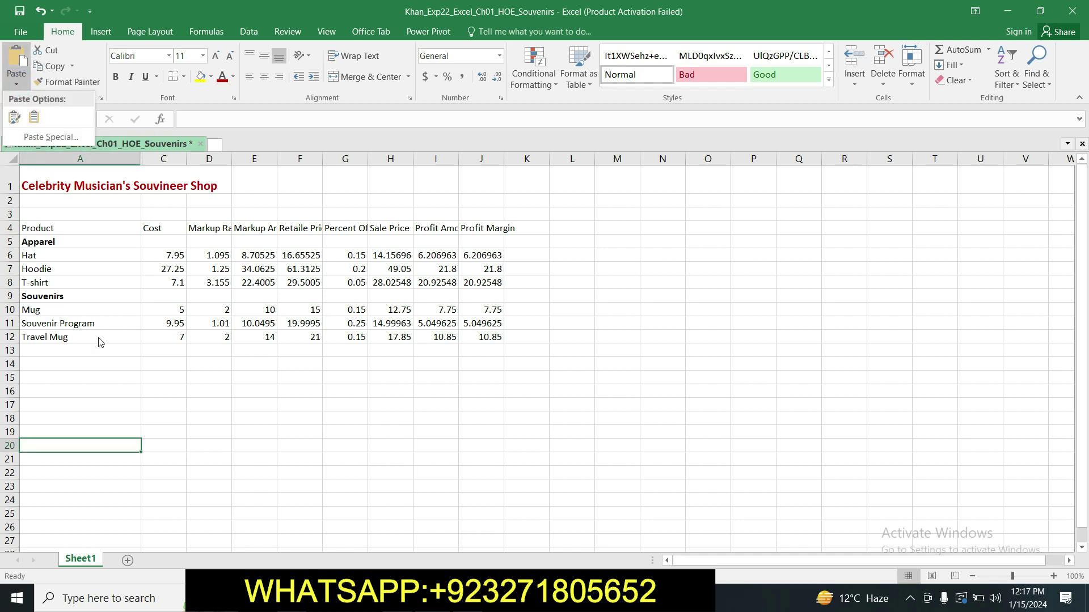
{"action": "left_click", "coordinate": [105, 444]}
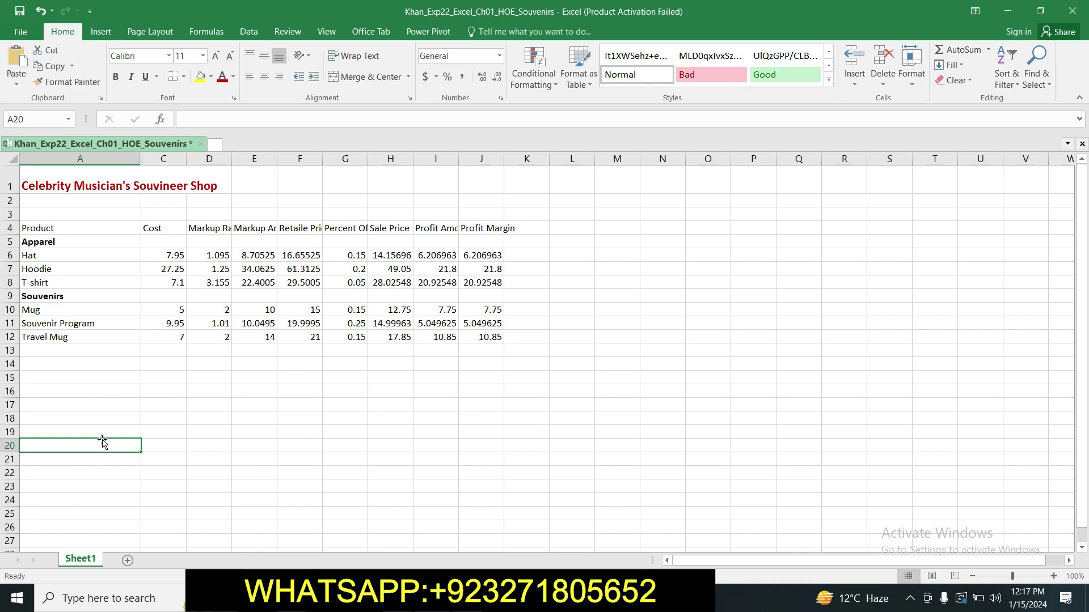
- Try to paste the clipboard content into cell A20 with Keep Source Formatting, then clear the cell
{"action": "right_click", "coordinate": [103, 444]}
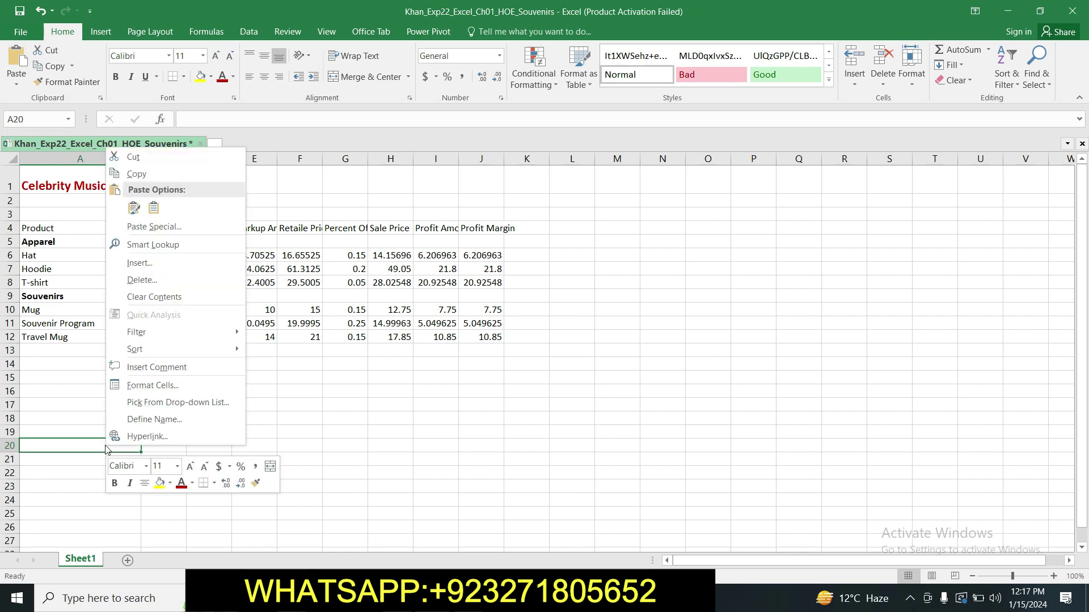
{"action": "left_click", "coordinate": [154, 209]}
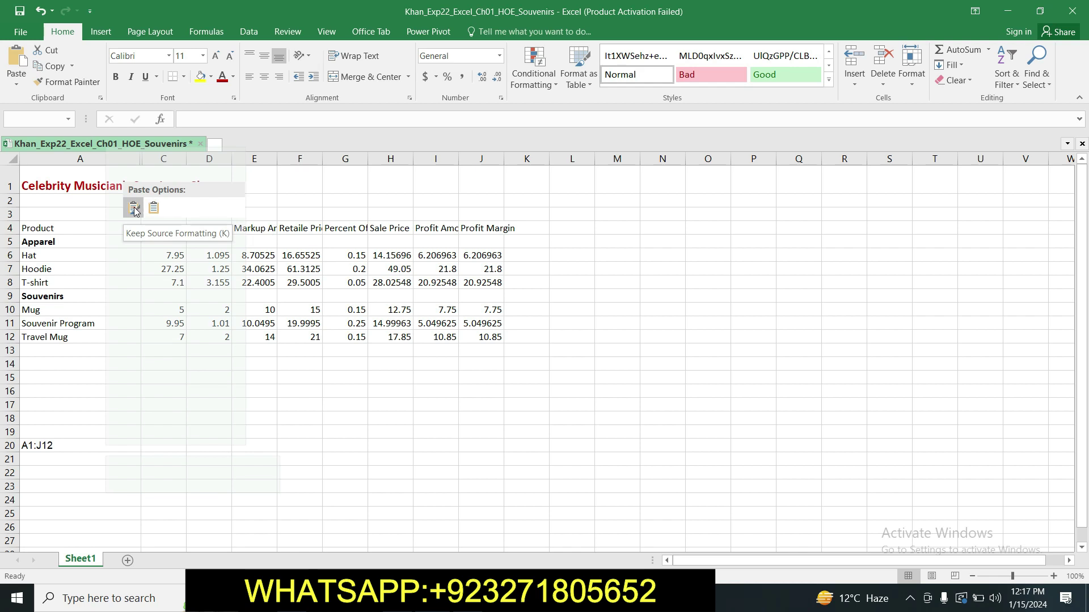
{"action": "left_click", "coordinate": [134, 210]}
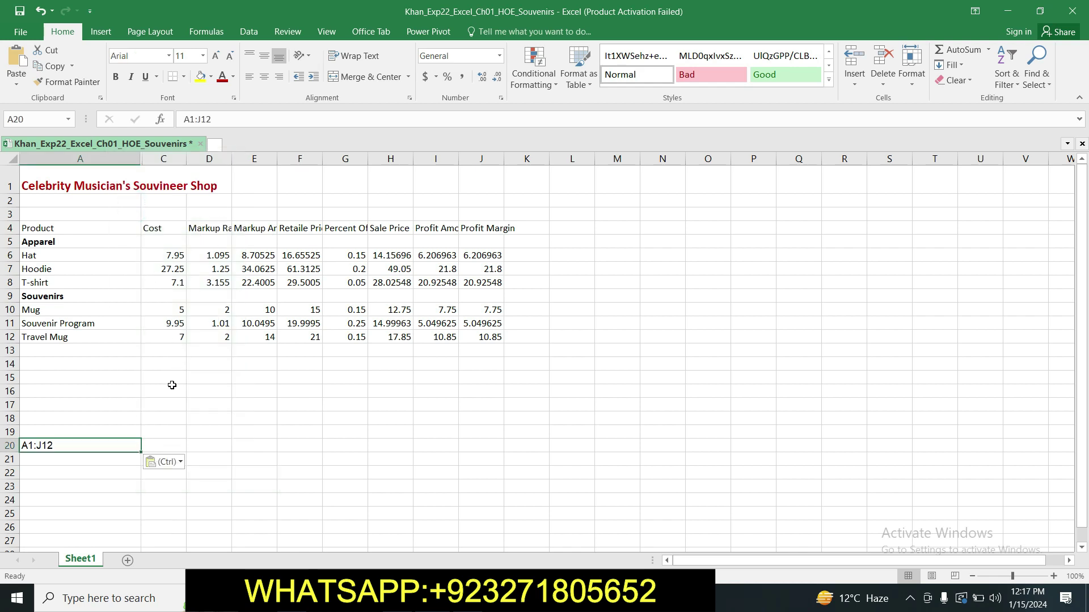
{"action": "key", "text": "BackSpace"}
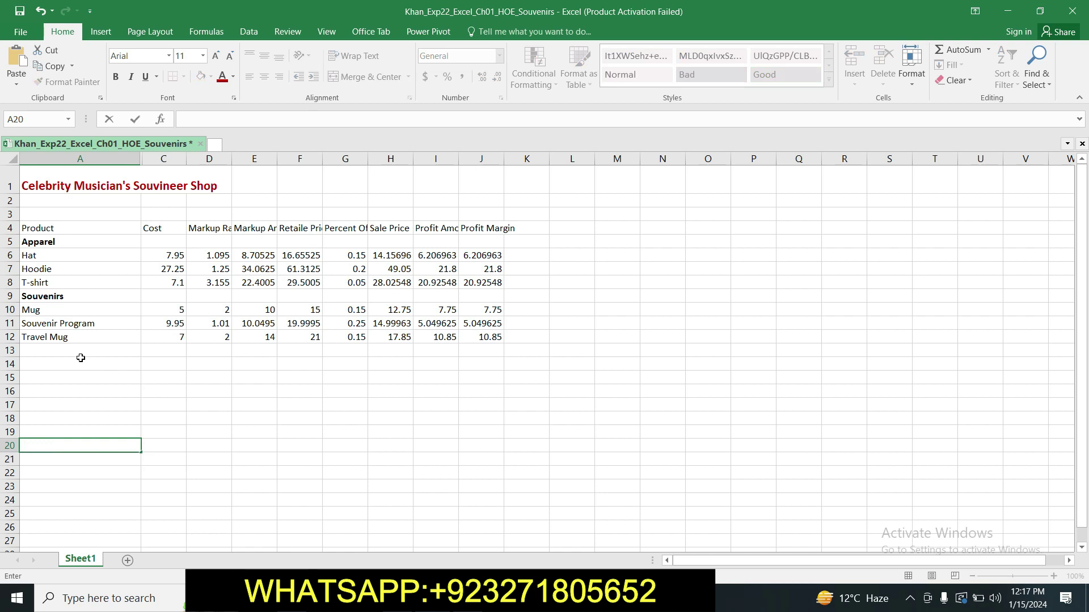
{"action": "left_click", "coordinate": [156, 446]}
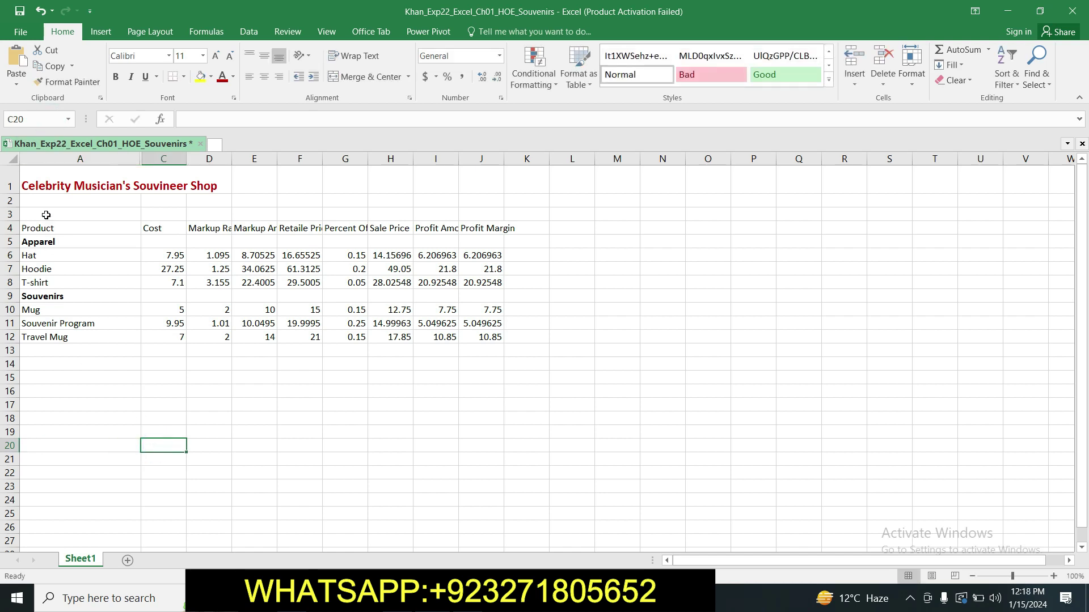
- Recheck step 15 in Word, then select the range A1:J12 in Excel and copy it
{"action": "key", "text": "alt+Tab"}
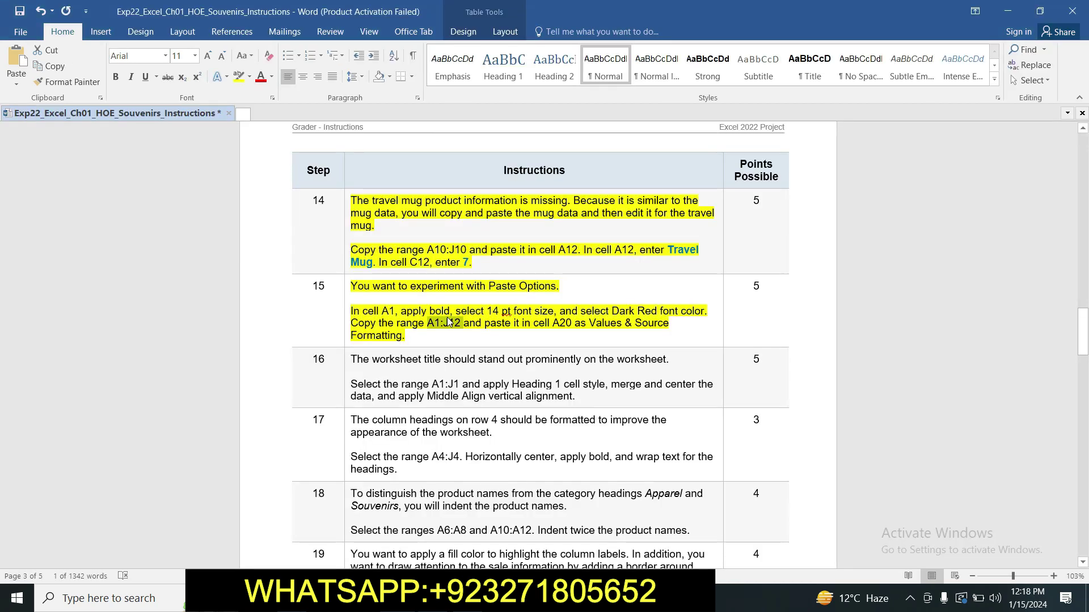
{"action": "key", "text": "alt+Tab"}
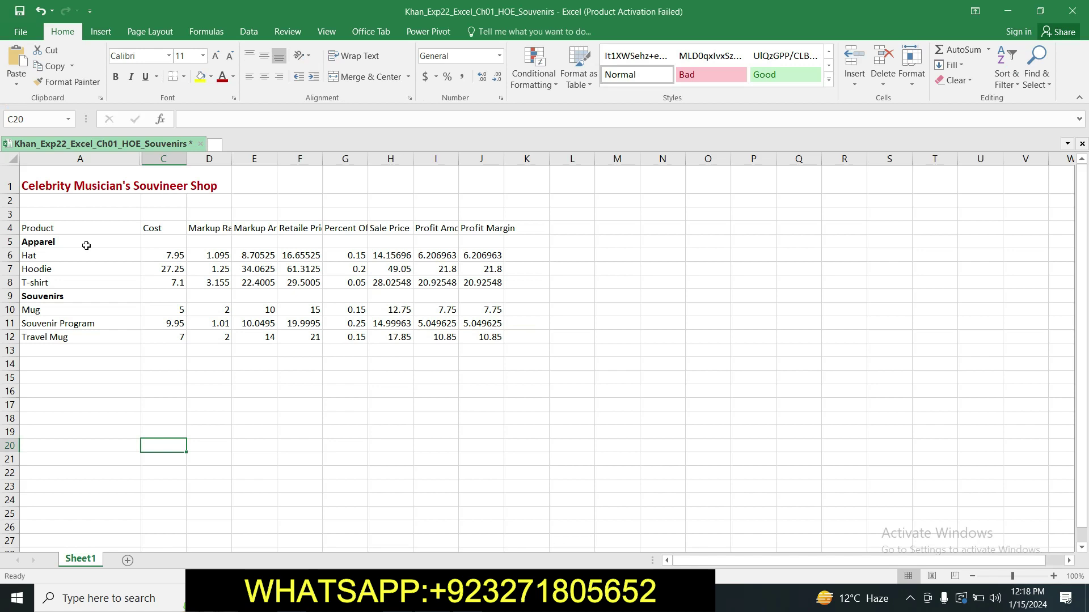
{"action": "left_click", "coordinate": [48, 119]}
{"action": "key", "text": "ctrl+v"}
{"action": "key", "text": "Return"}
{"action": "left_click", "coordinate": [50, 67]}
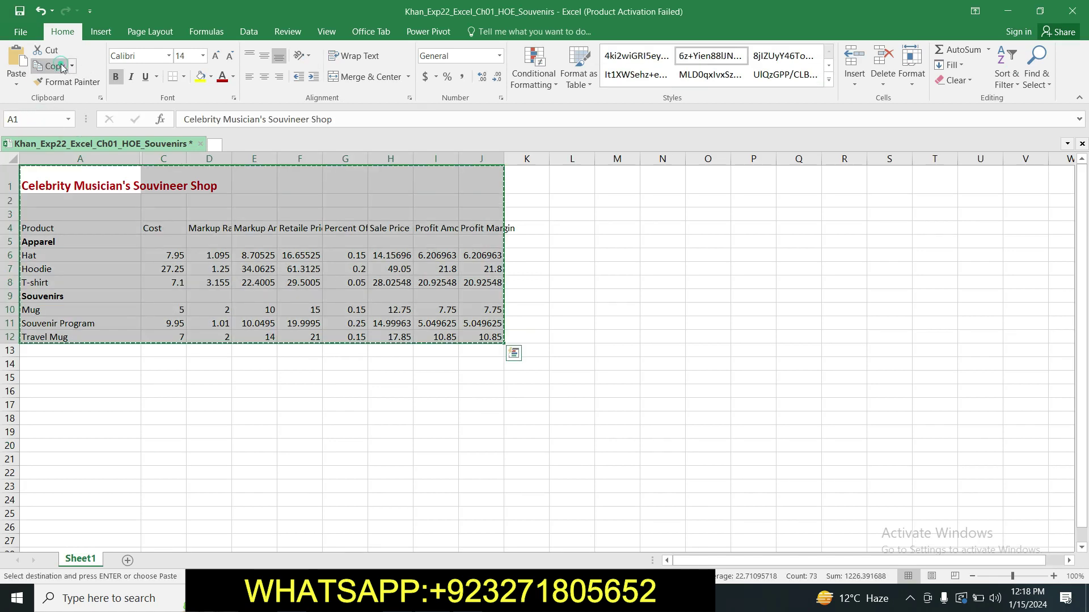
- Paste the copied range into cell A20 as Values & Source Formatting
{"action": "left_click", "coordinate": [73, 444]}
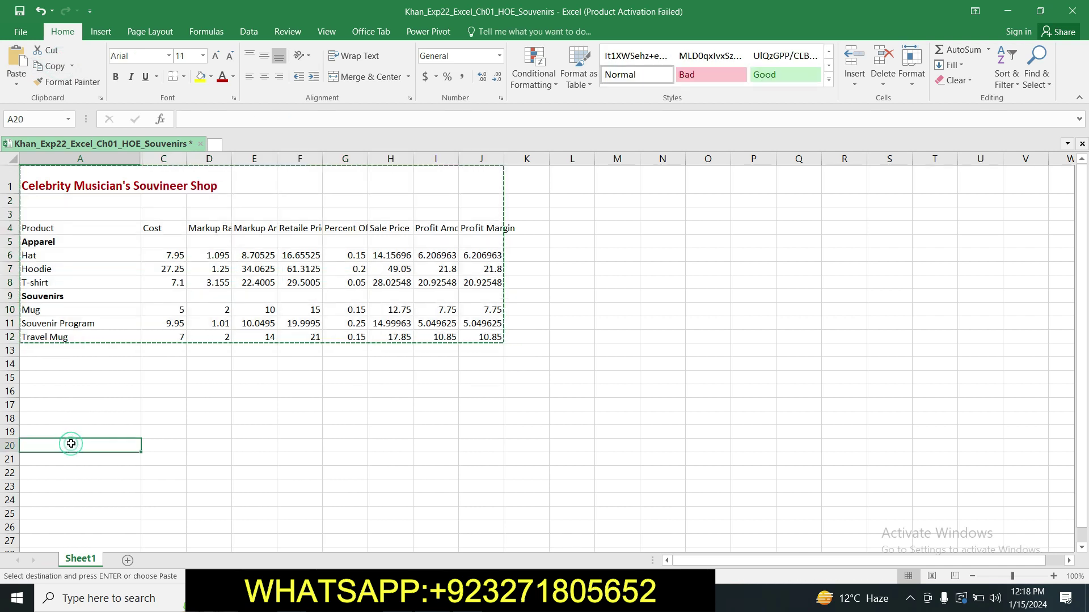
{"action": "left_click", "coordinate": [16, 84]}
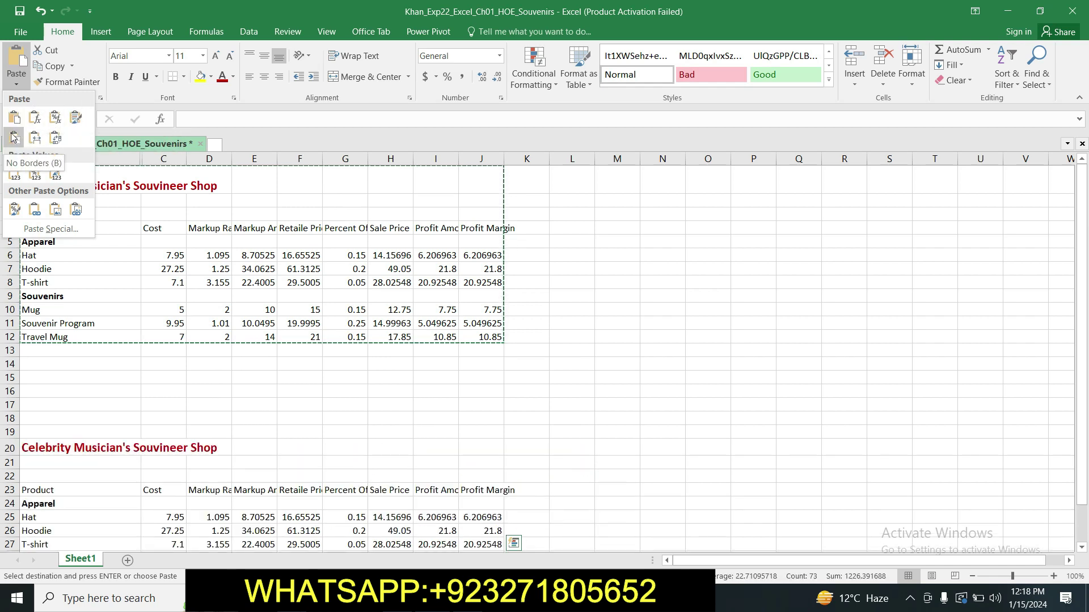
{"action": "left_click", "coordinate": [54, 175]}
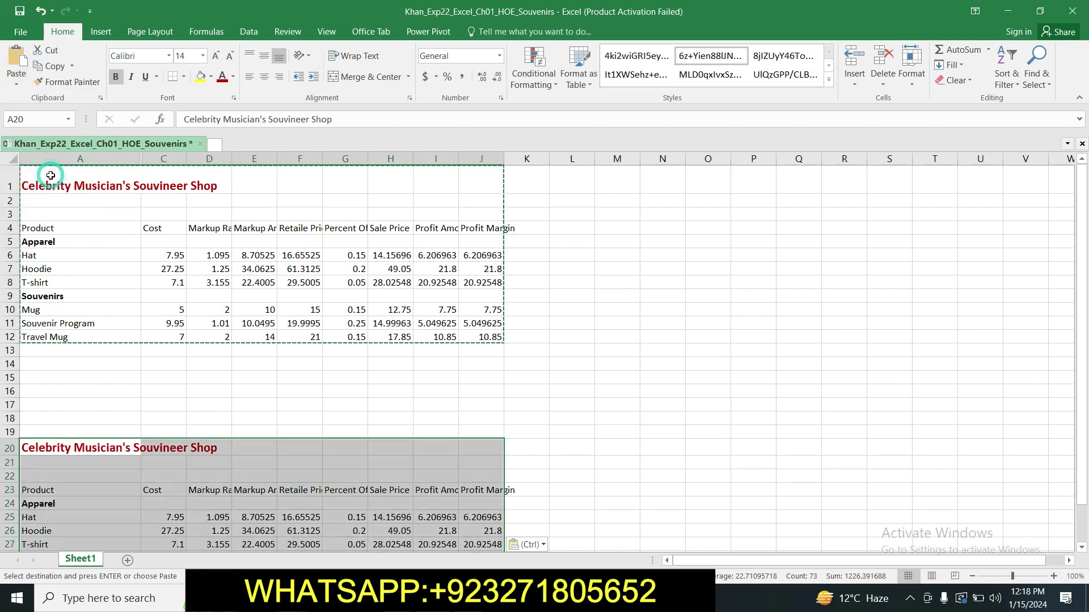
{"action": "left_click", "coordinate": [593, 463]}
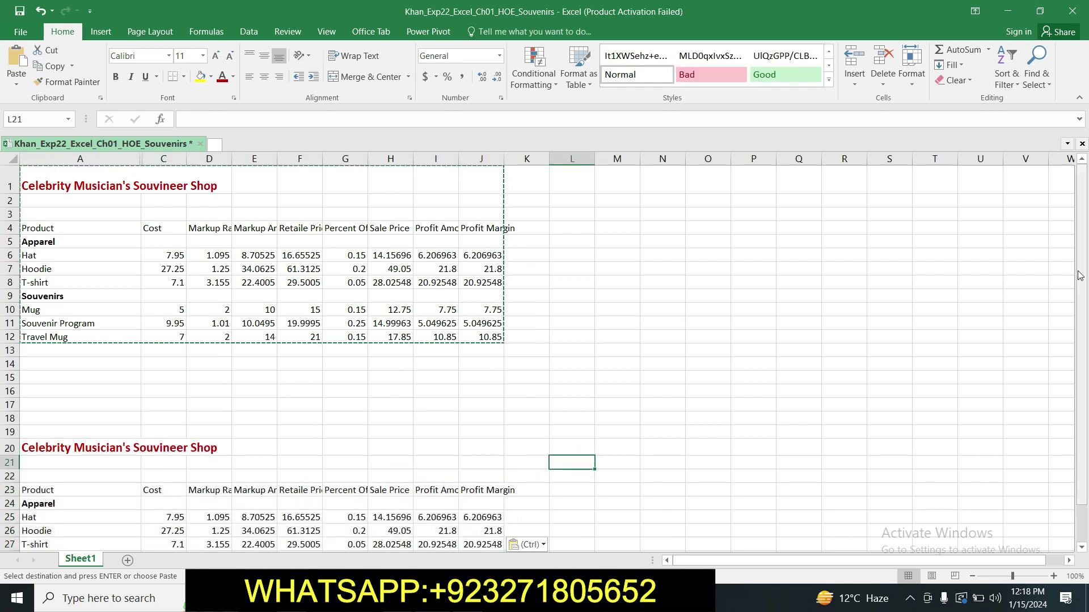
{"action": "mouse_move", "coordinate": [1079, 275]}
{"action": "left_mouse_down"}
{"action": "mouse_move", "coordinate": [1084, 345]}
{"action": "mouse_move", "coordinate": [1080, 273]}
{"action": "left_mouse_up"}
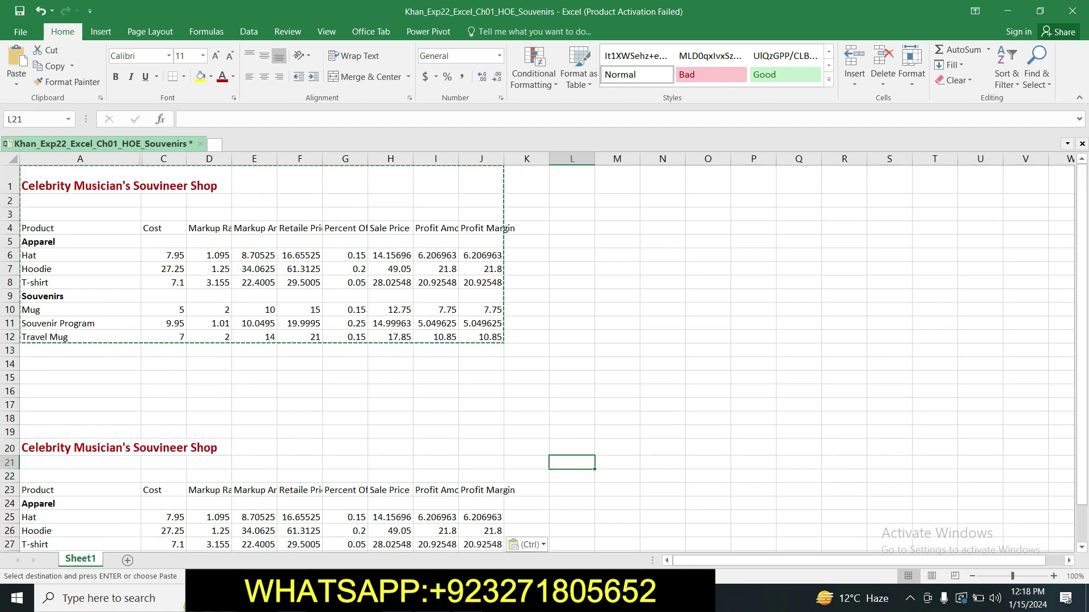
- Switch to the Word instructions and bring the step 16 text about the worksheet title into view
{"action": "left_click", "coordinate": [417, 598]}
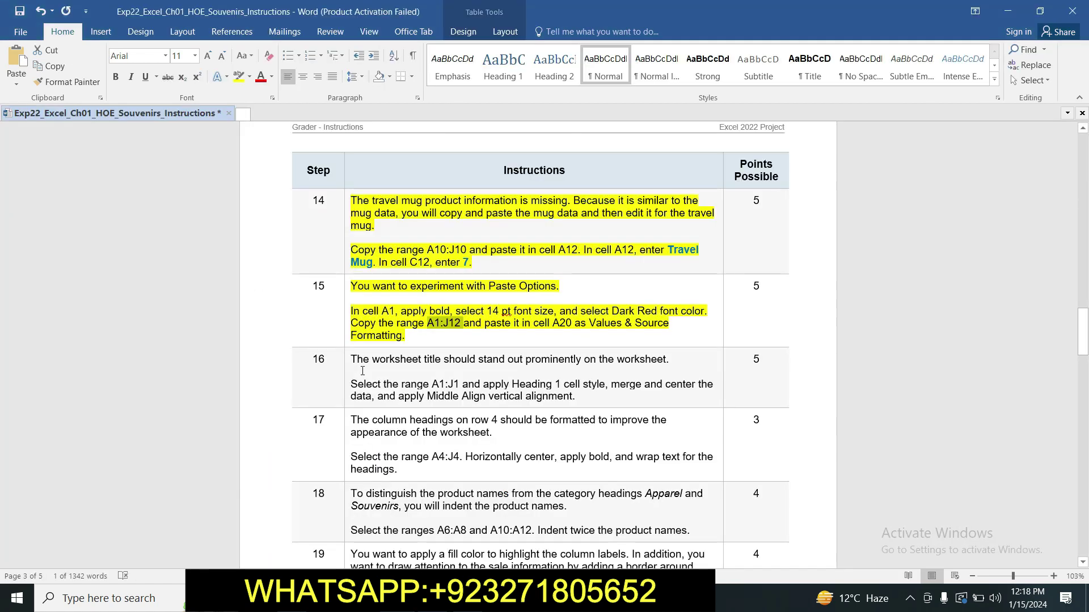
{"action": "left_click", "coordinate": [428, 335]}
{"action": "mouse_move", "coordinate": [1083, 329]}
{"action": "left_mouse_down"}
{"action": "mouse_move", "coordinate": [1085, 471]}
{"action": "mouse_move", "coordinate": [1085, 216]}
{"action": "mouse_move", "coordinate": [1085, 338]}
{"action": "left_mouse_up"}
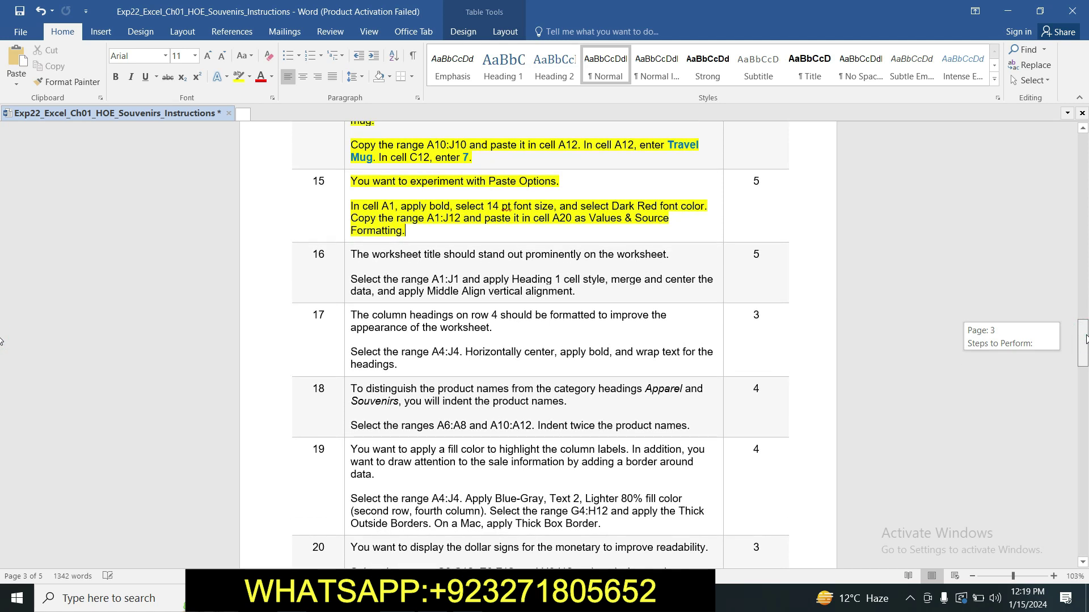